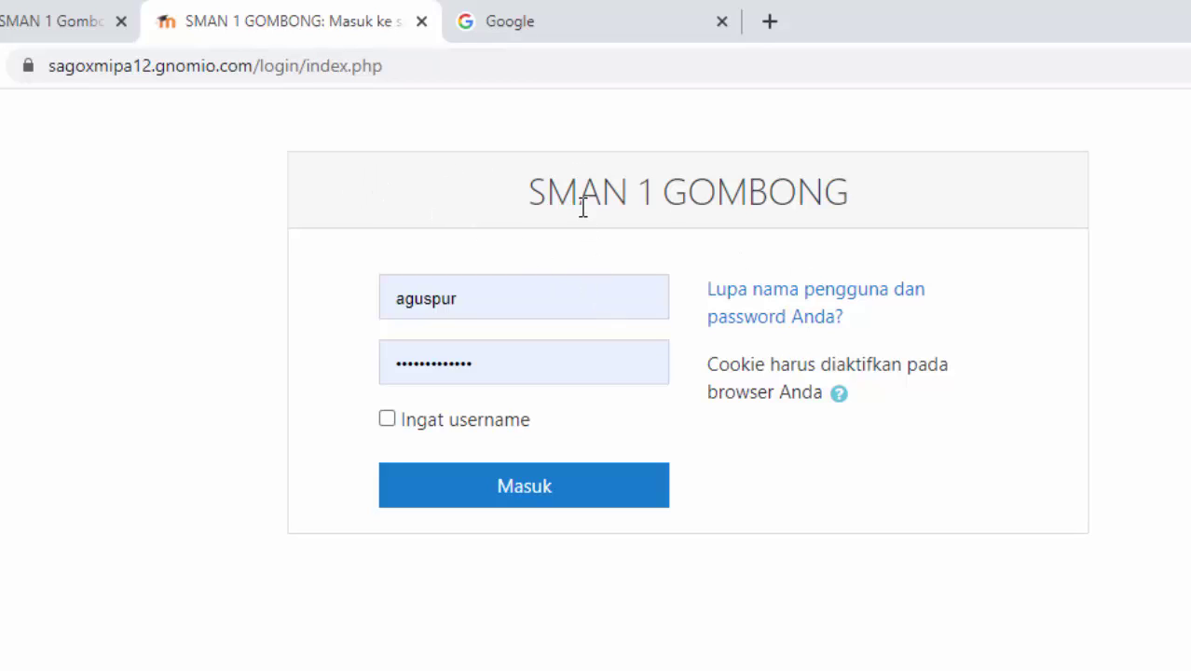
- Sign in to the school Moodle site with the saved teacher login
{"action": "left_click", "coordinate": [496, 307]}
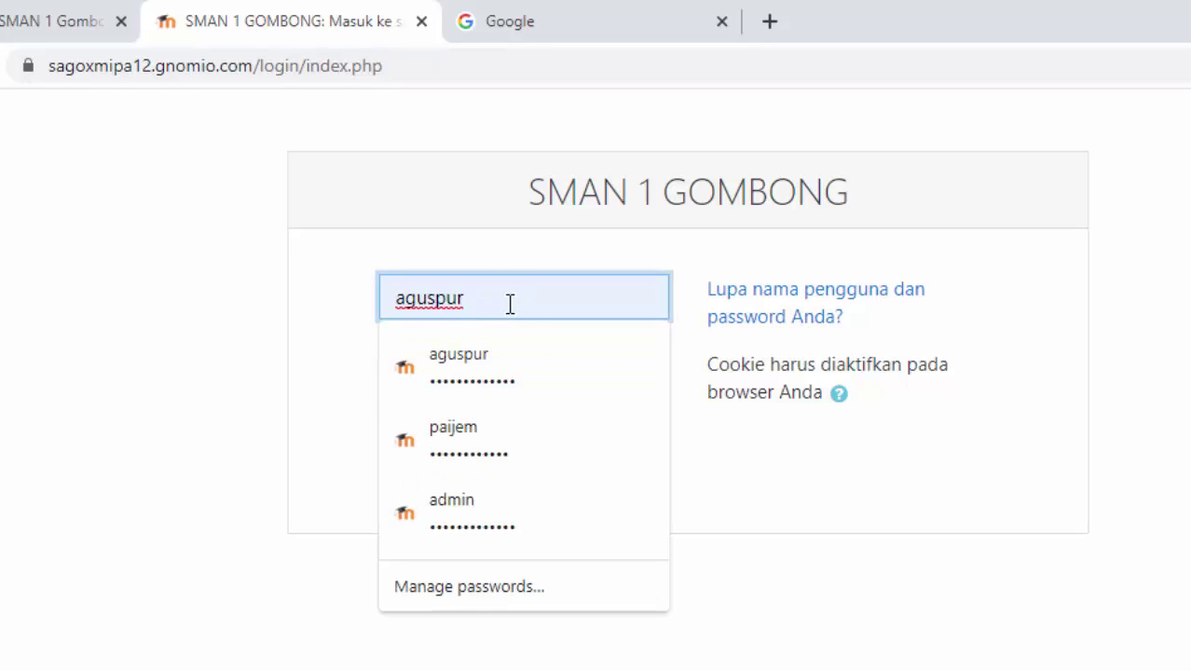
{"action": "left_click", "coordinate": [529, 359]}
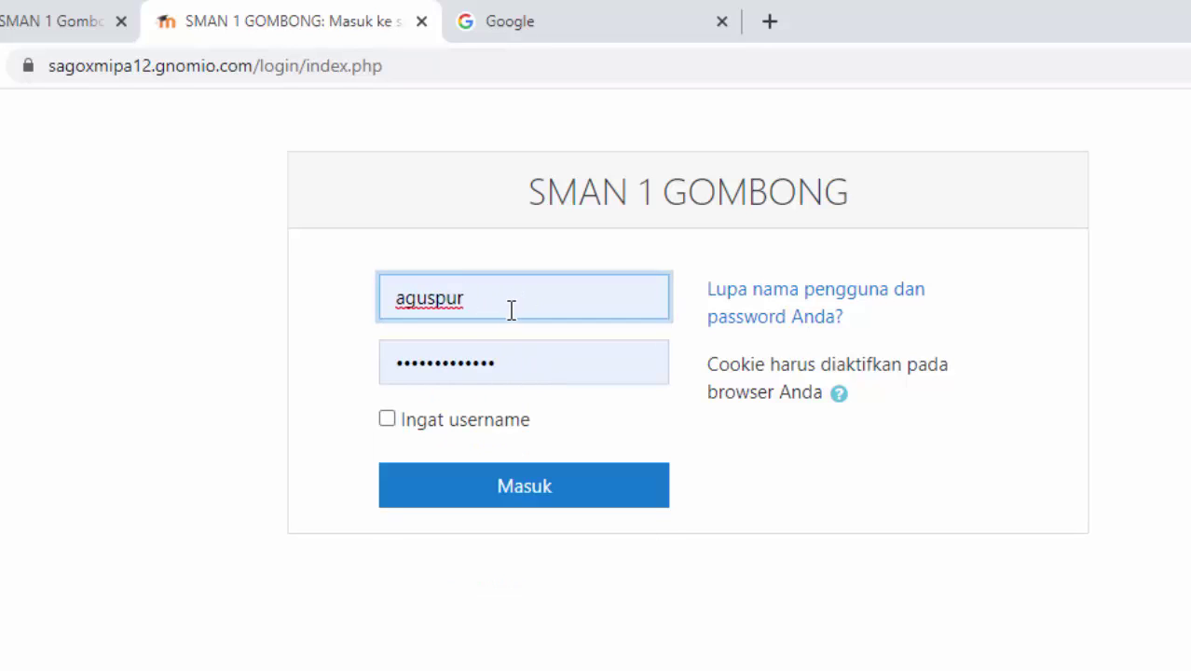
{"action": "left_click", "coordinate": [570, 487]}
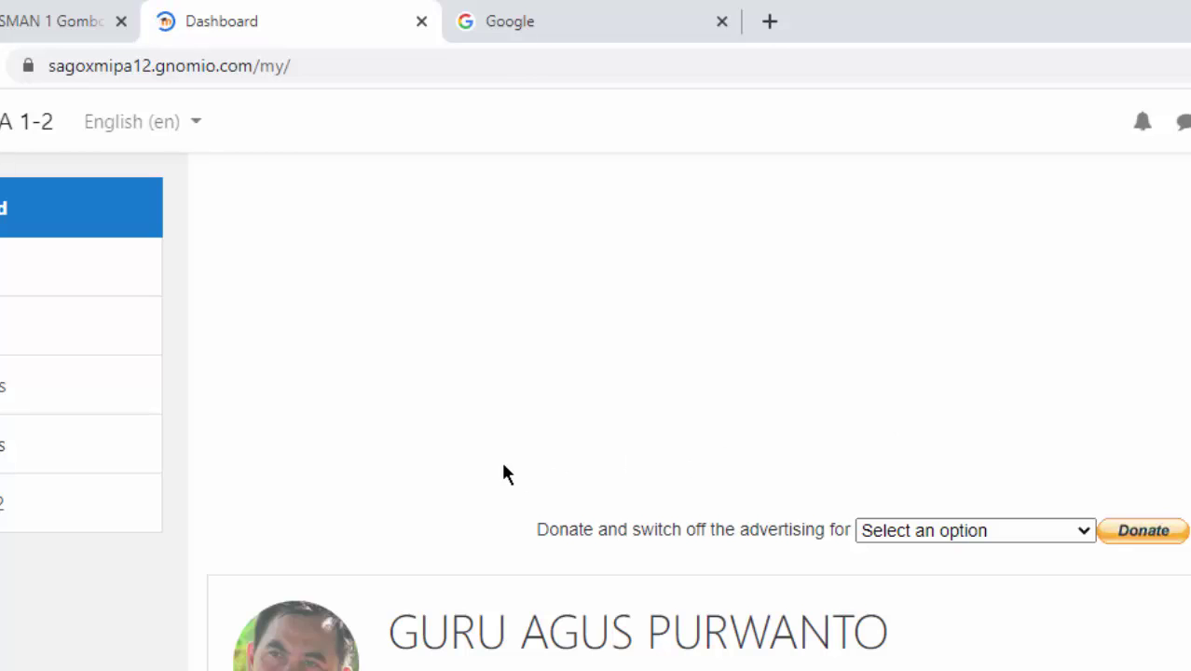
- Find the KIMIA course in the Site home course list and open it
{"action": "scroll", "coordinate": [351, 457], "scroll_direction": "down", "scroll_amount": 3}
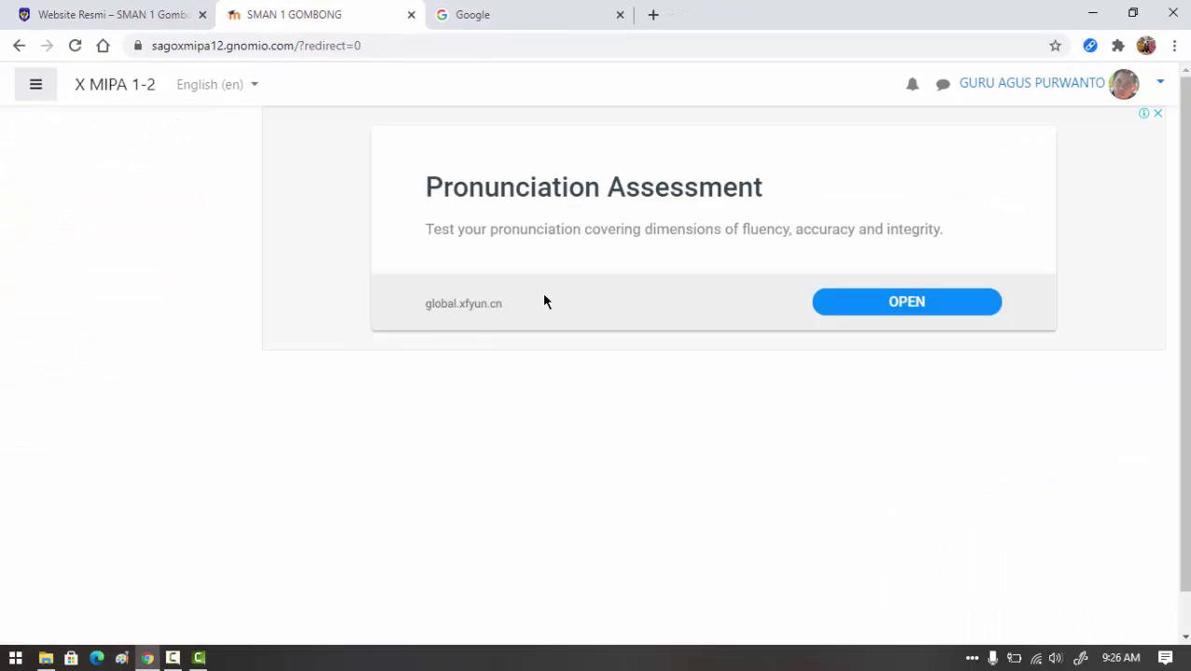
{"action": "scroll", "coordinate": [542, 292], "scroll_direction": "down", "scroll_amount": 15}
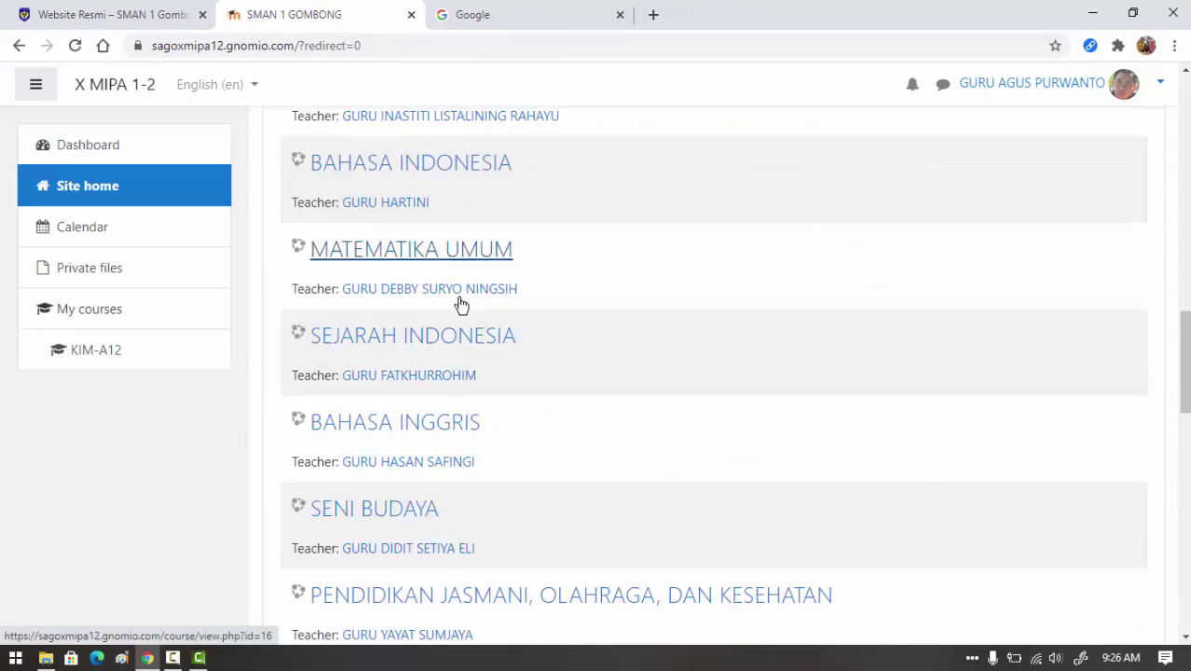
{"action": "scroll", "coordinate": [461, 305], "scroll_direction": "down", "scroll_amount": 10}
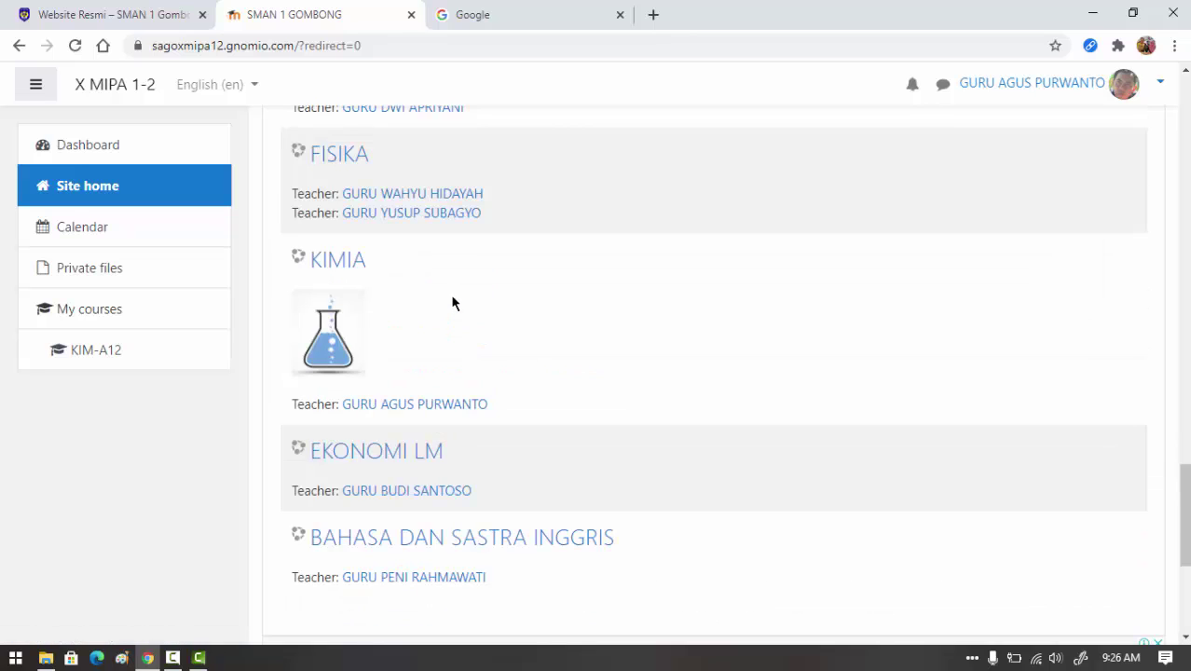
{"action": "left_click", "coordinate": [341, 266]}
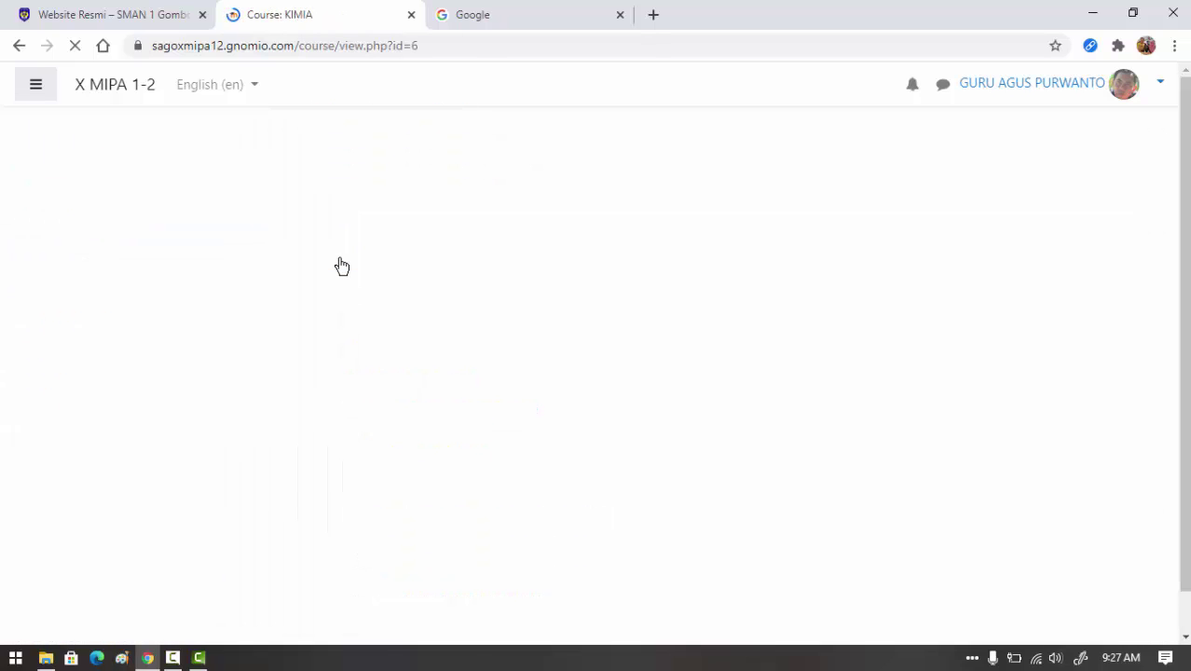
- Turn editing on for the KIMIA course from the course actions menu
{"action": "scroll", "coordinate": [745, 373], "scroll_direction": "down", "scroll_amount": 1}
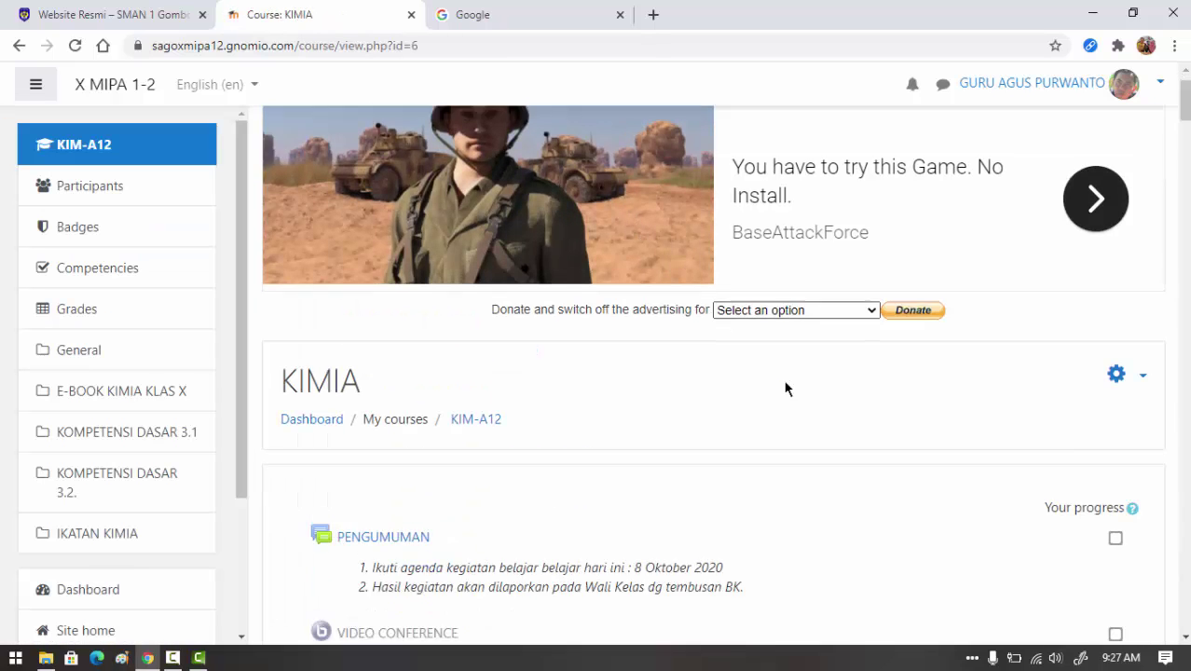
{"action": "scroll", "coordinate": [785, 389], "scroll_direction": "down", "scroll_amount": 3}
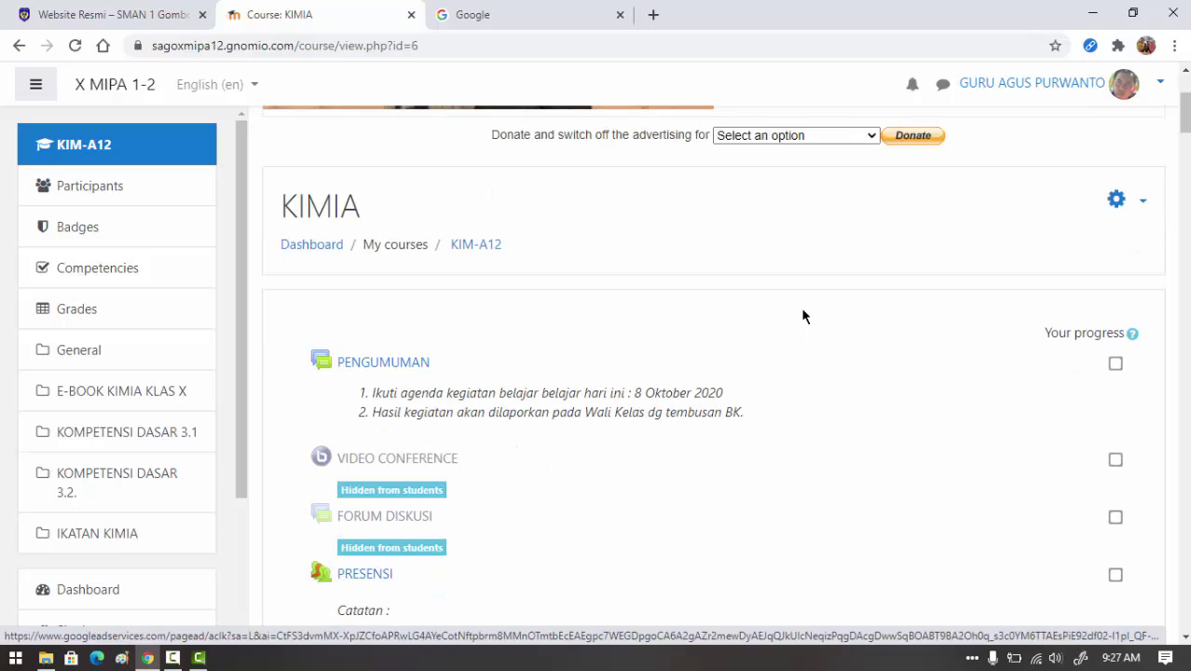
{"action": "left_click", "coordinate": [1141, 202]}
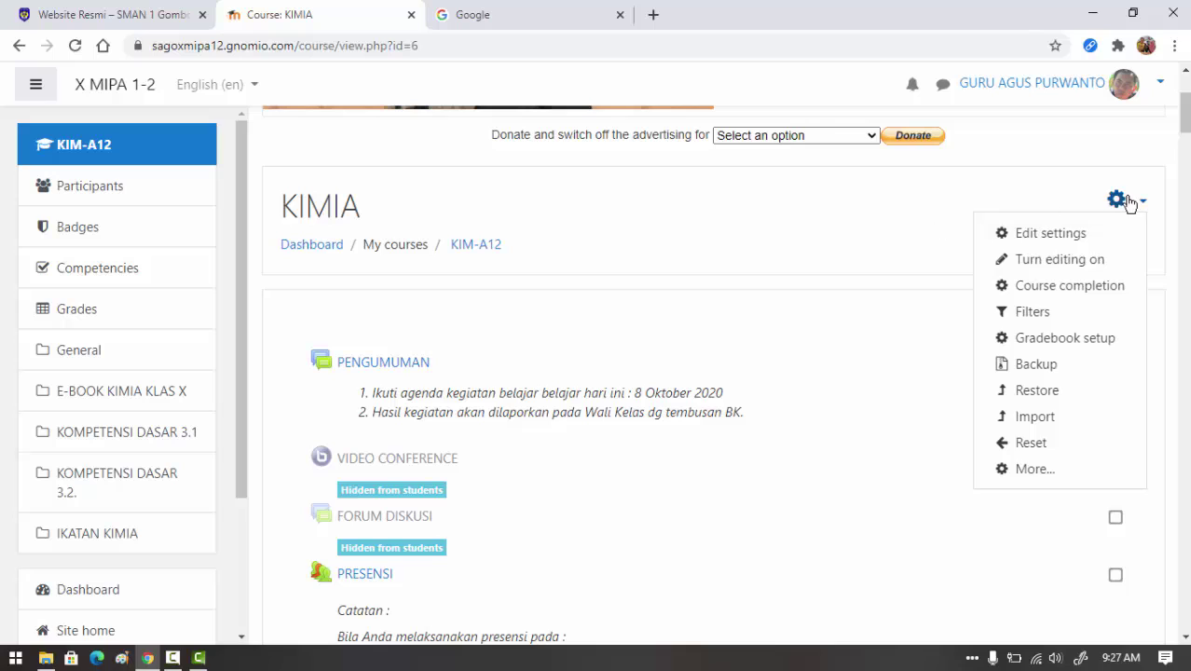
{"action": "left_click", "coordinate": [1127, 201]}
{"action": "left_click", "coordinate": [1127, 202]}
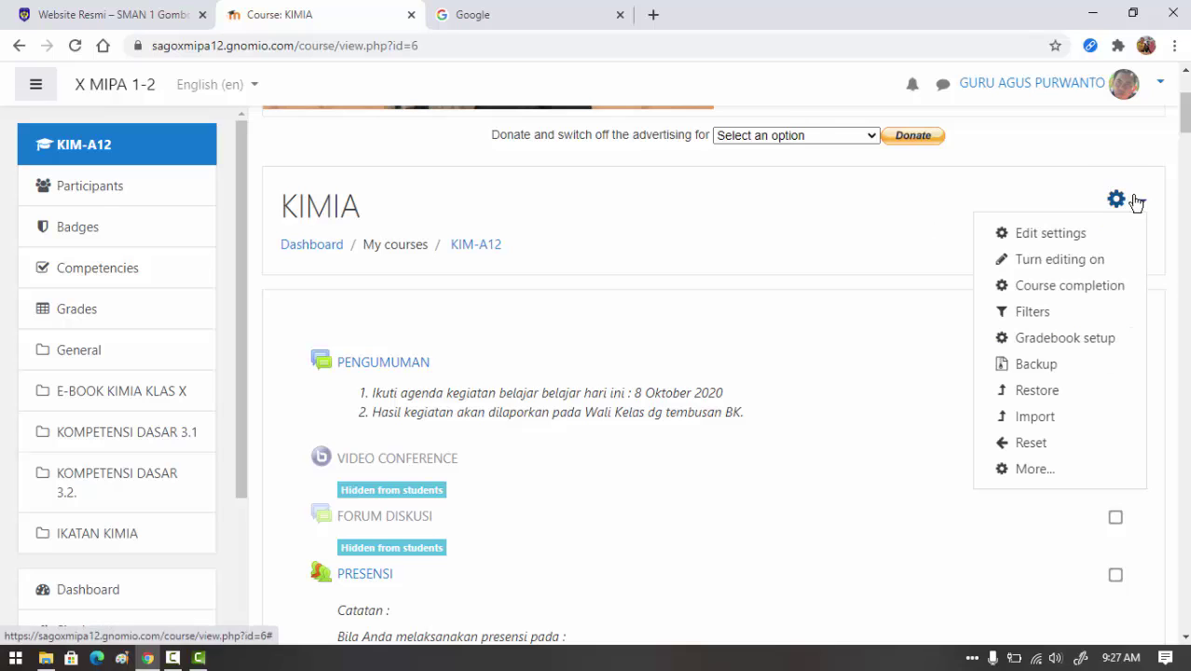
{"action": "left_click", "coordinate": [1055, 261]}
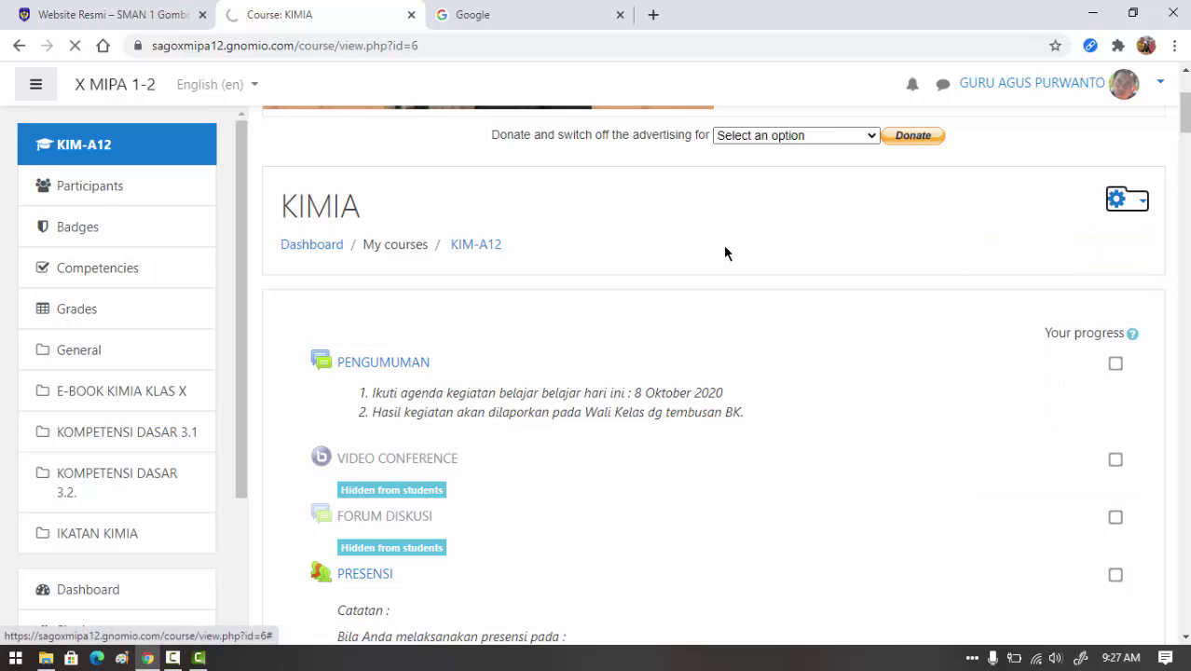
- Scroll to the end of the IKATAN KIMIA section, at the Penyimpangan Kaidah Oktet resource
{"action": "scroll", "coordinate": [816, 302], "scroll_direction": "down", "scroll_amount": 3}
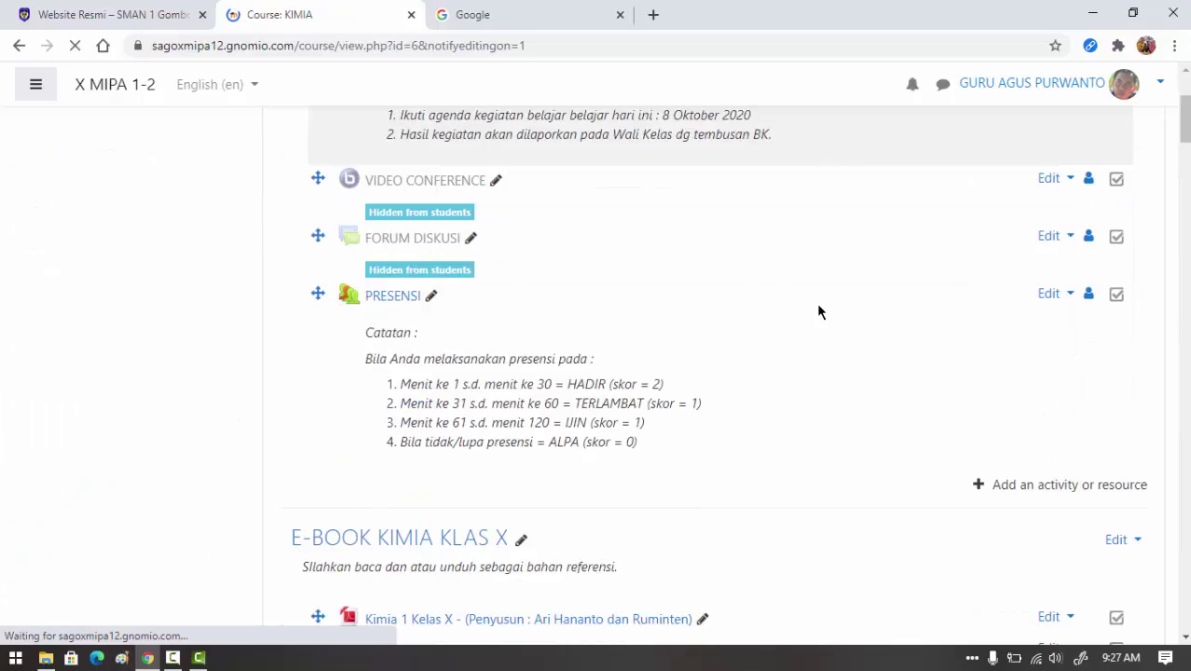
{"action": "scroll", "coordinate": [816, 302], "scroll_direction": "down", "scroll_amount": 20}
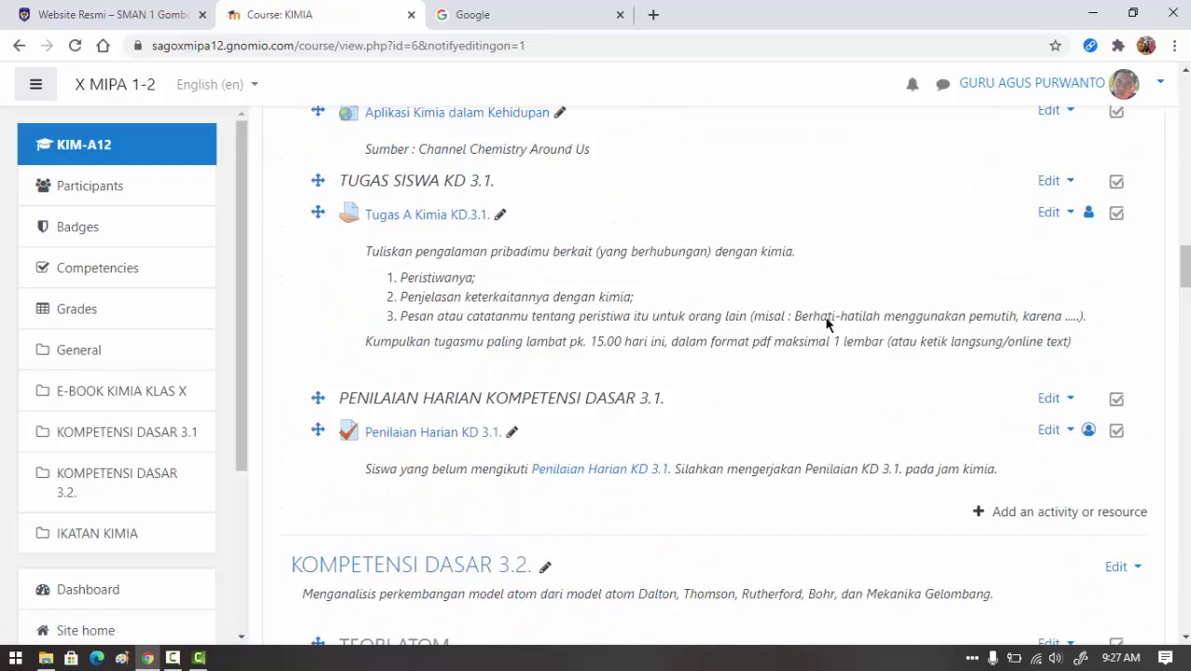
{"action": "scroll", "coordinate": [827, 326], "scroll_direction": "down", "scroll_amount": 10}
{"action": "left_click_drag", "start_coordinate": [1184, 355], "coordinate": [1184, 443]}
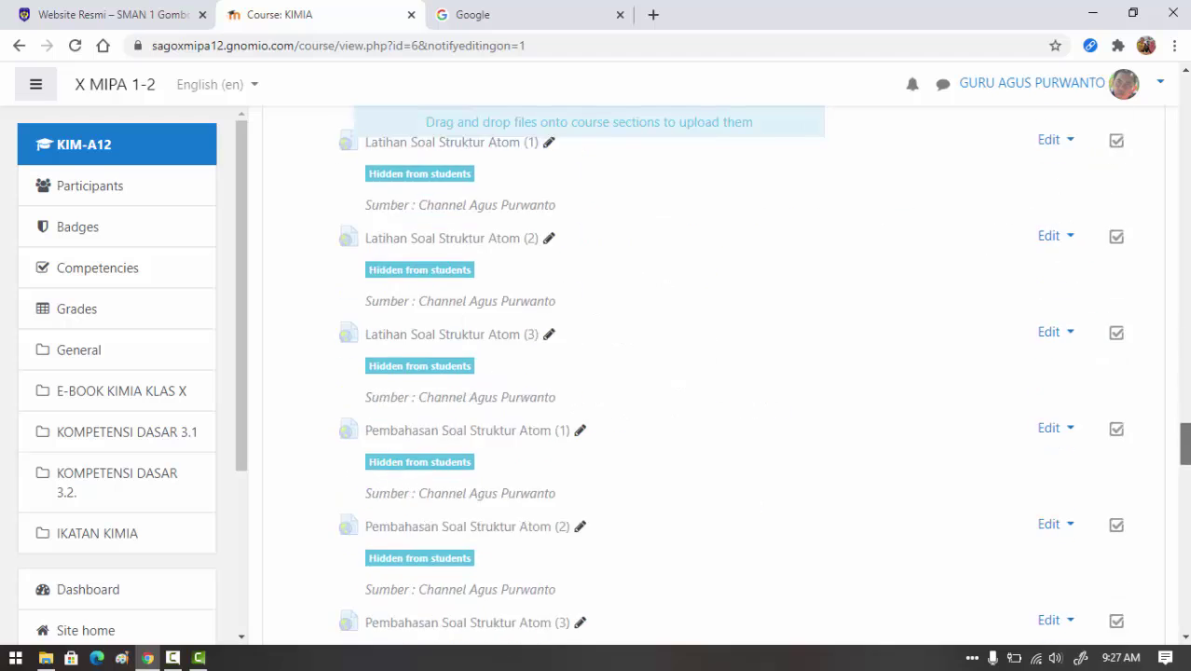
{"action": "scroll", "coordinate": [936, 493], "scroll_direction": "down", "scroll_amount": 10}
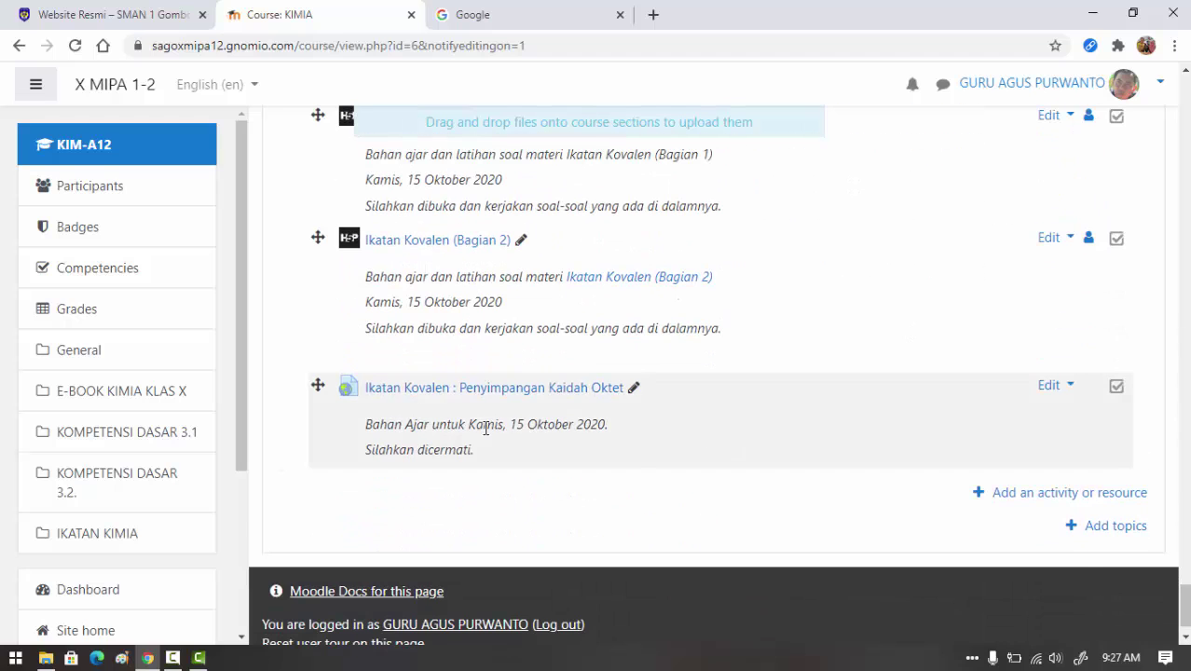
{"action": "scroll", "coordinate": [598, 365], "scroll_direction": "up", "scroll_amount": 5}
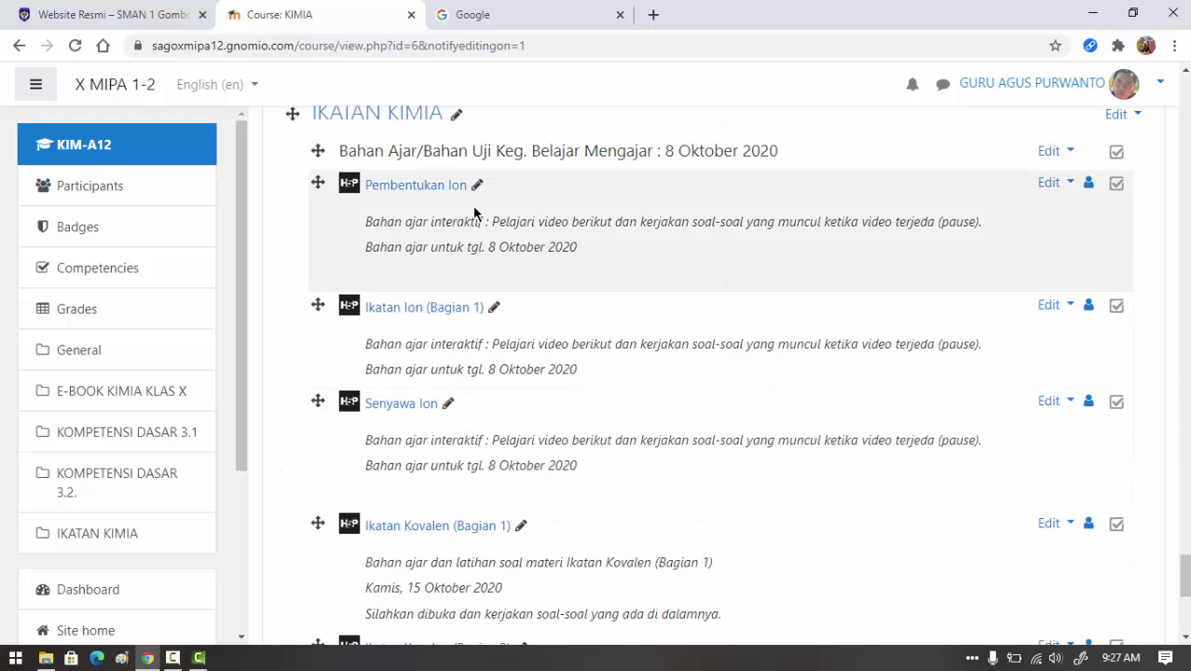
{"action": "scroll", "coordinate": [475, 212], "scroll_direction": "up", "scroll_amount": 1}
{"action": "scroll", "coordinate": [1002, 355], "scroll_direction": "down", "scroll_amount": 5}
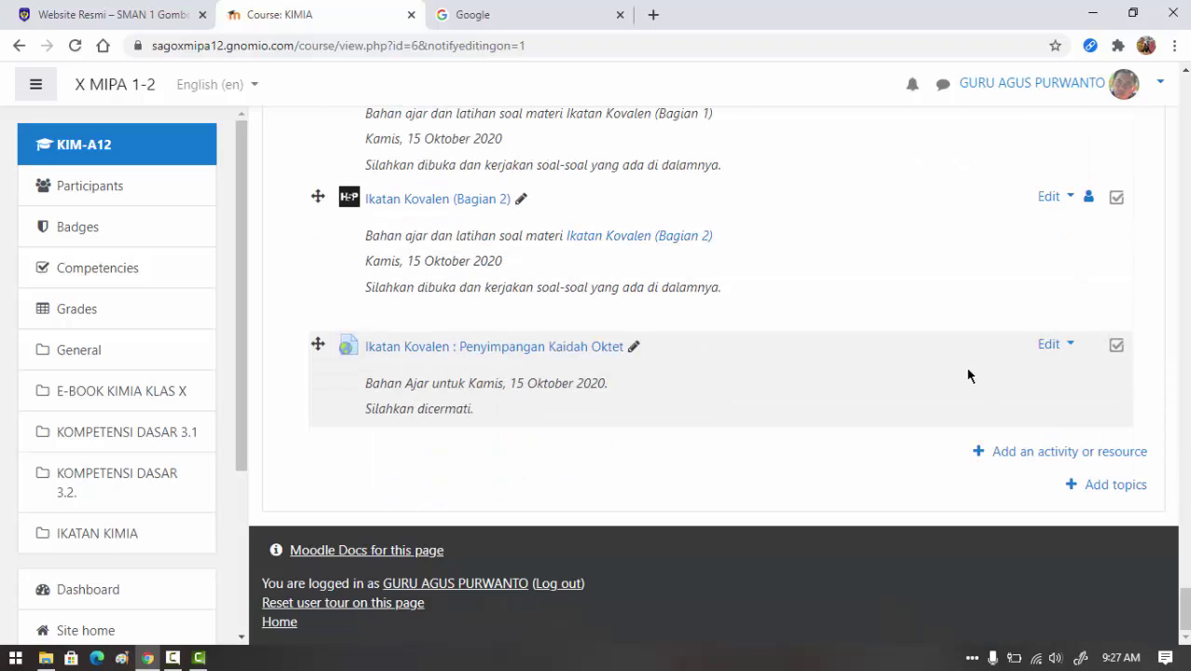
- Add an Assignment activity to the IKATAN KIMIA section to reach its blank settings form
{"action": "left_click", "coordinate": [1022, 453]}
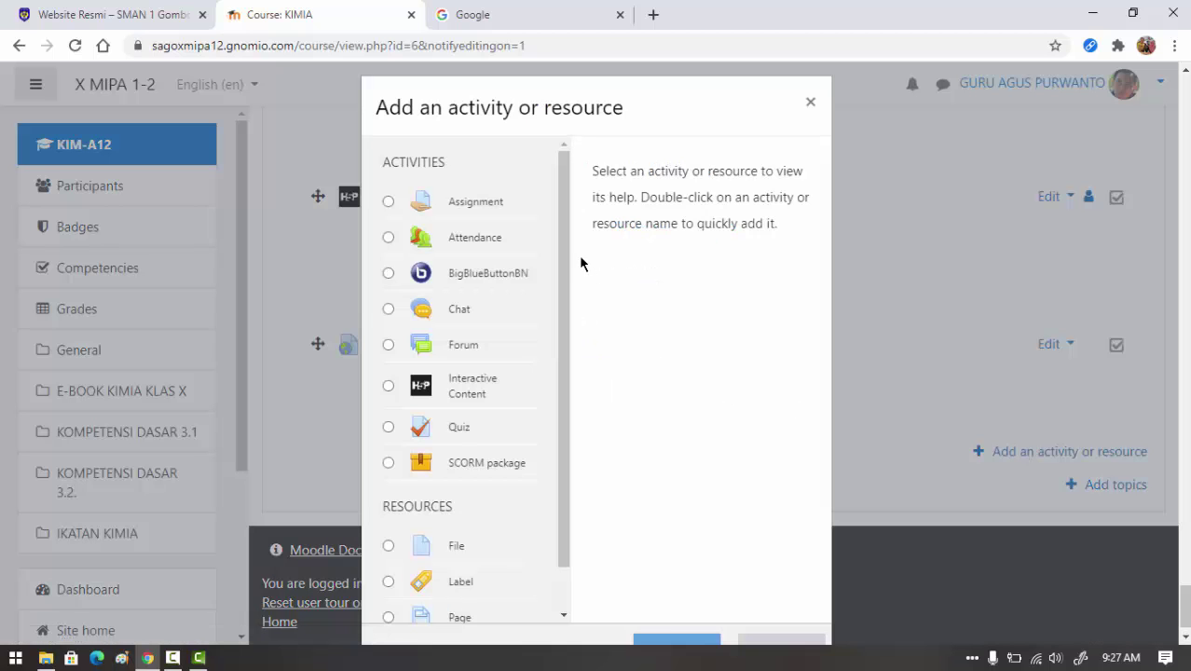
{"action": "left_click", "coordinate": [389, 202]}
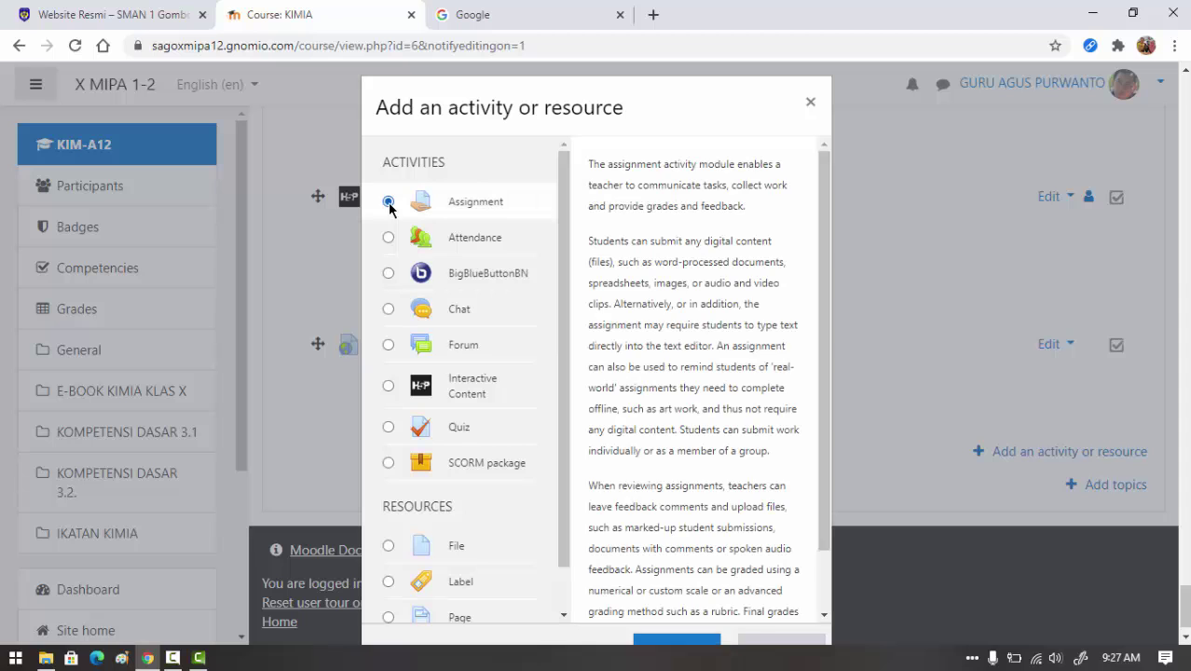
{"action": "scroll", "coordinate": [913, 377], "scroll_direction": "down", "scroll_amount": 1}
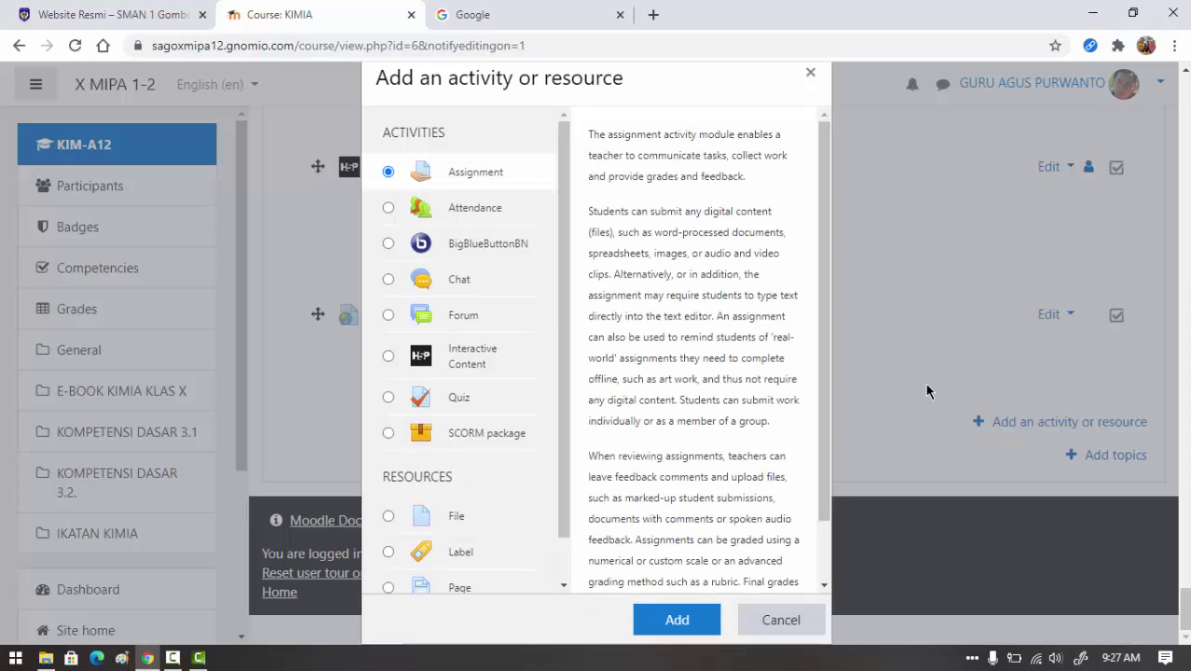
{"action": "left_click", "coordinate": [690, 622]}
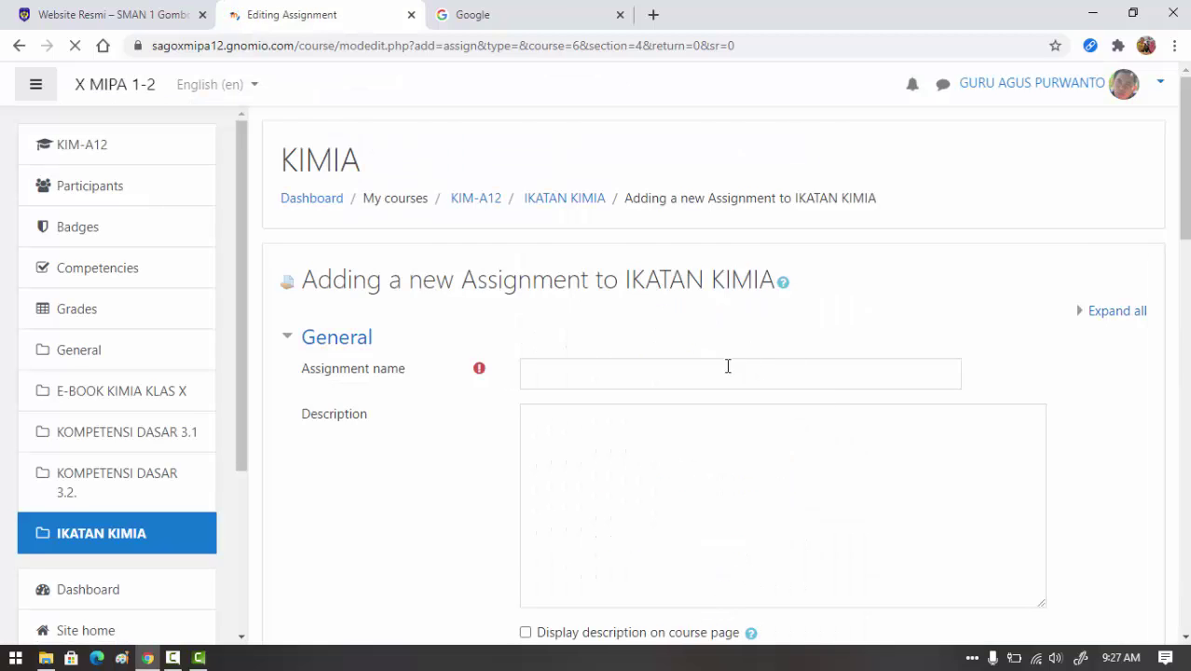
- Name the assignment 'Tugas 1 Ikatan kimia' and write its description beginning 'Siswa'
{"action": "scroll", "coordinate": [652, 367], "scroll_direction": "down", "scroll_amount": 1}
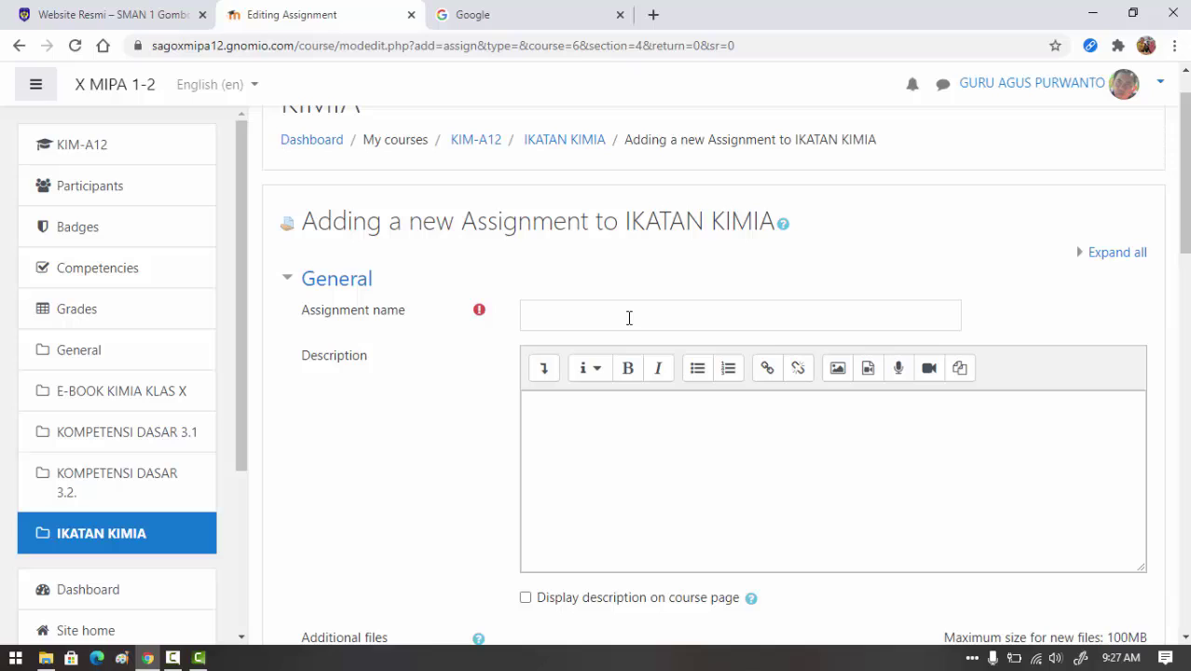
{"action": "left_click", "coordinate": [629, 317]}
{"action": "type", "text": "Tu"}
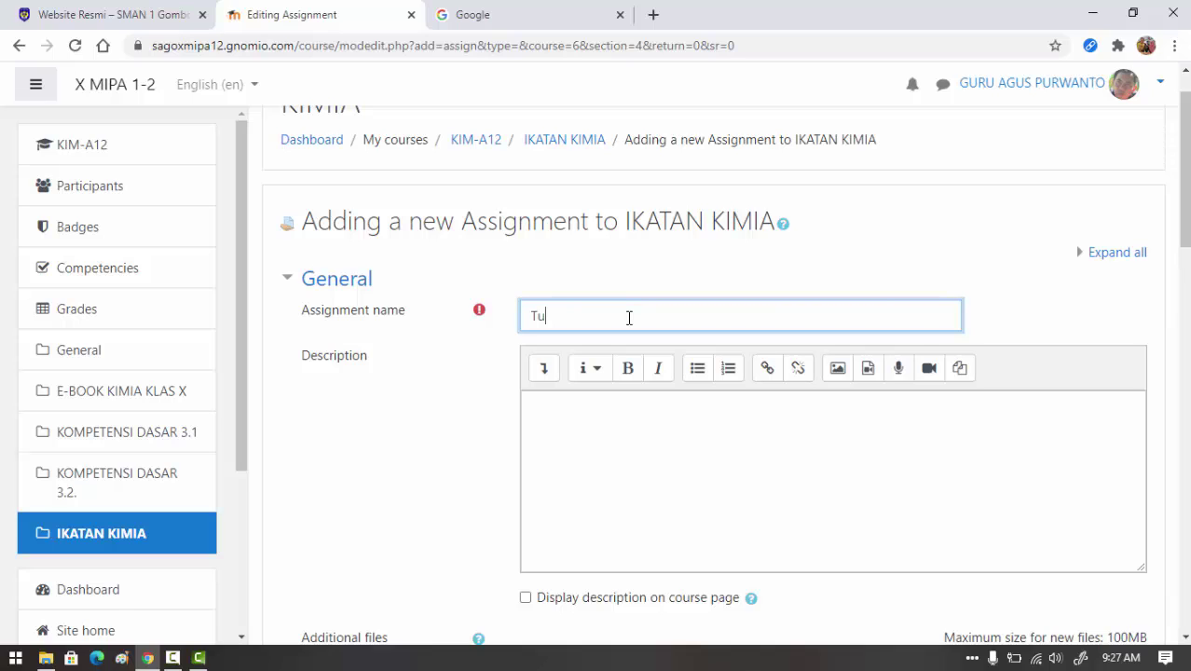
{"action": "type", "text": "gas 1 Ikatan kimia"}
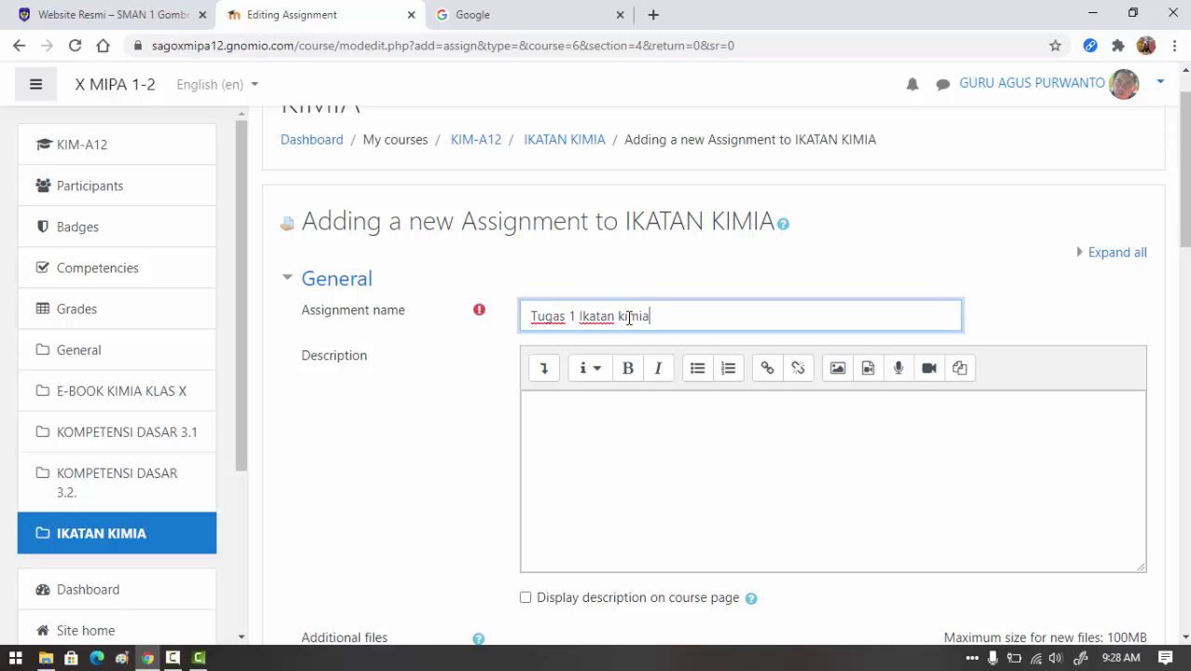
{"action": "left_click", "coordinate": [632, 418]}
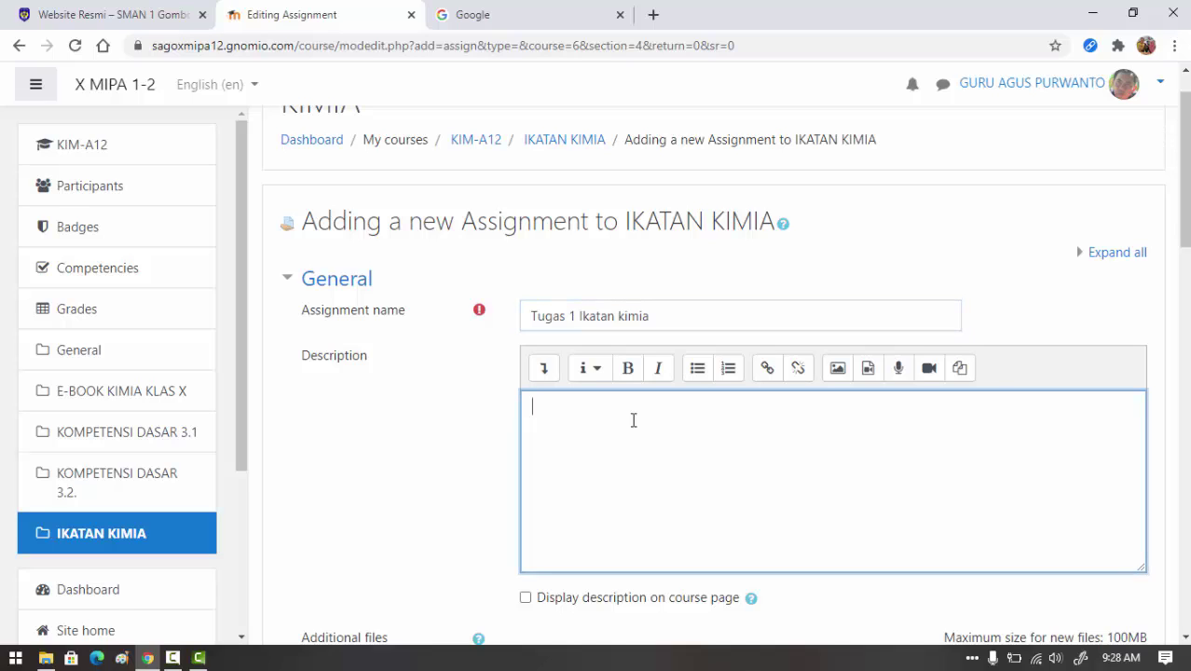
{"action": "scroll", "coordinate": [636, 421], "scroll_direction": "down", "scroll_amount": 4}
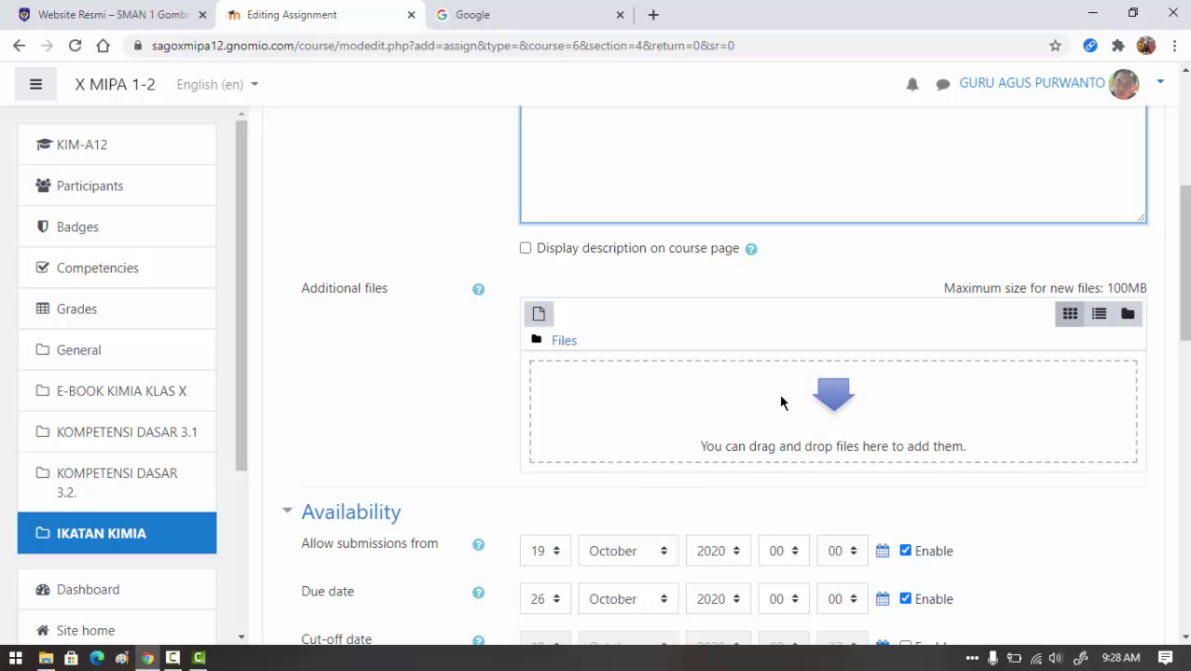
{"action": "scroll", "coordinate": [846, 417], "scroll_direction": "up", "scroll_amount": 3}
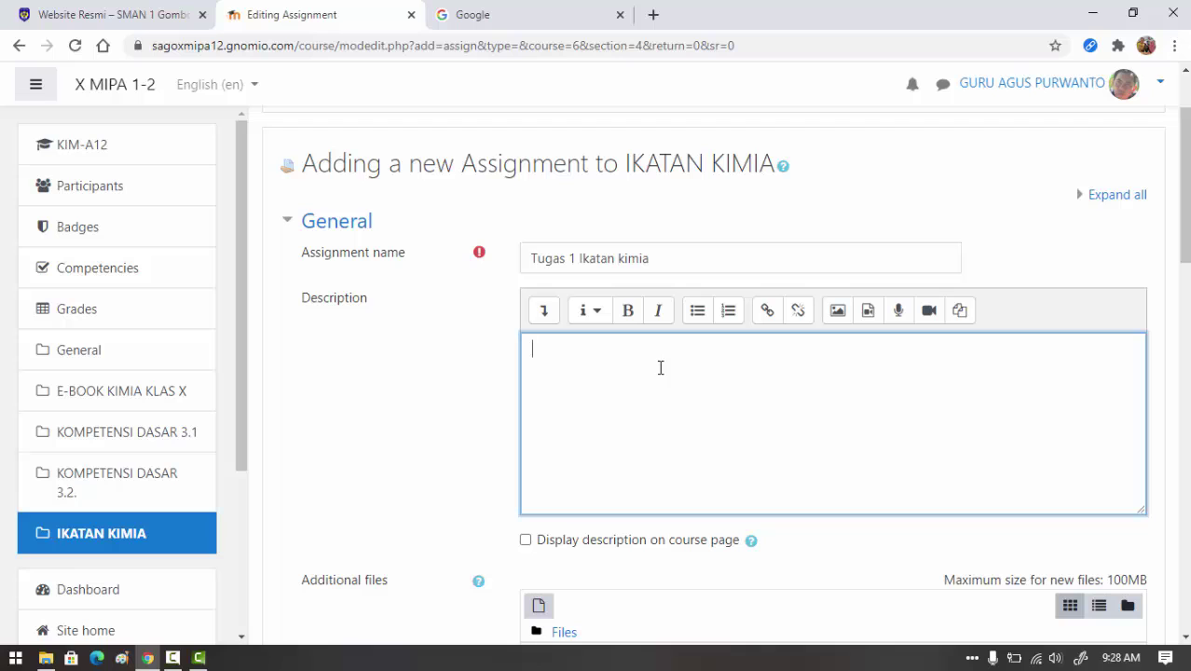
{"action": "type", "text": "Siswa"}
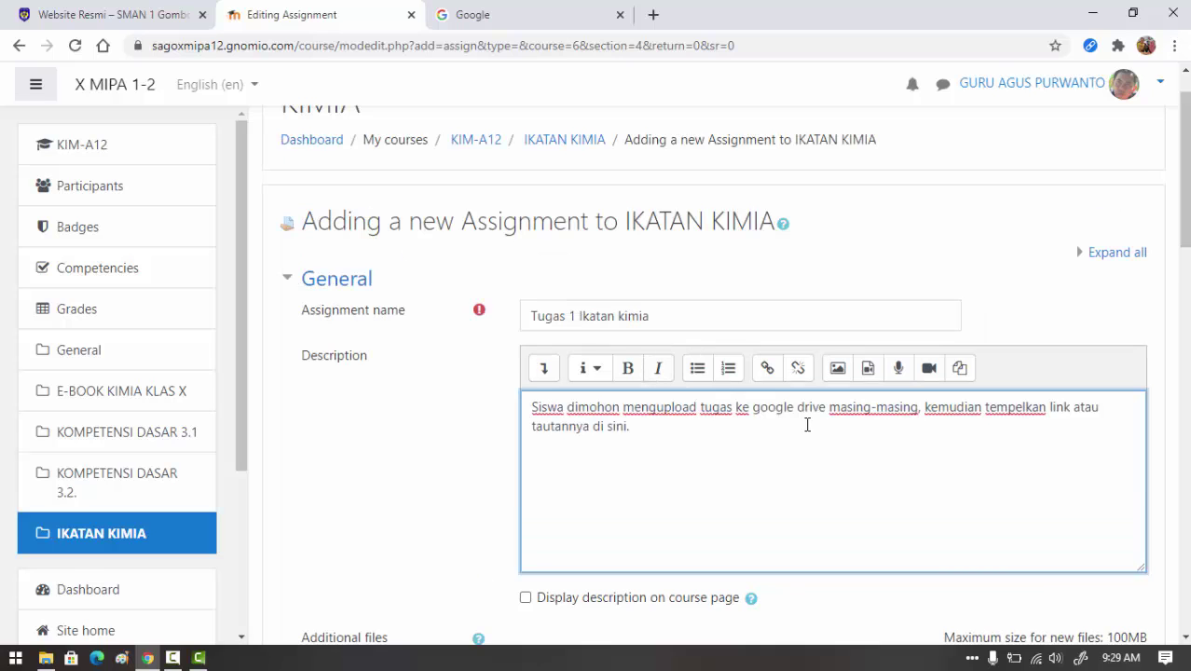
- Make the whole description italic and enable 'Display description on course page'
{"action": "scroll", "coordinate": [807, 427], "scroll_direction": "down", "scroll_amount": 1}
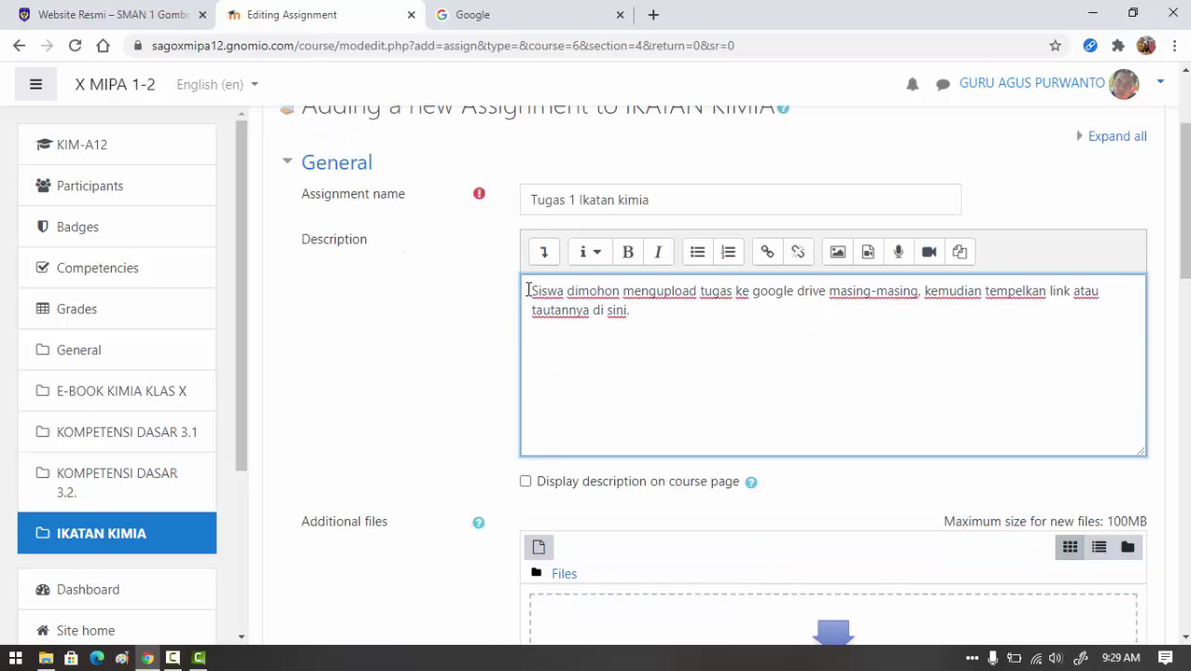
{"action": "left_click_drag", "start_coordinate": [528, 291], "coordinate": [636, 308]}
{"action": "left_click", "coordinate": [659, 253]}
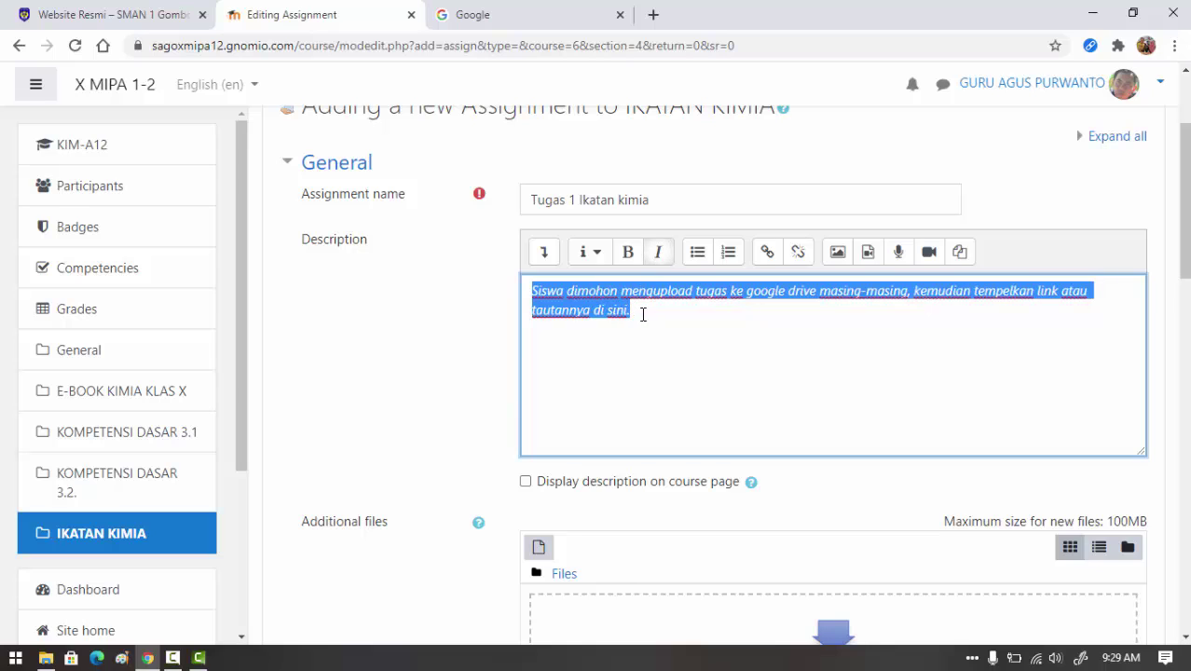
{"action": "left_click", "coordinate": [647, 322]}
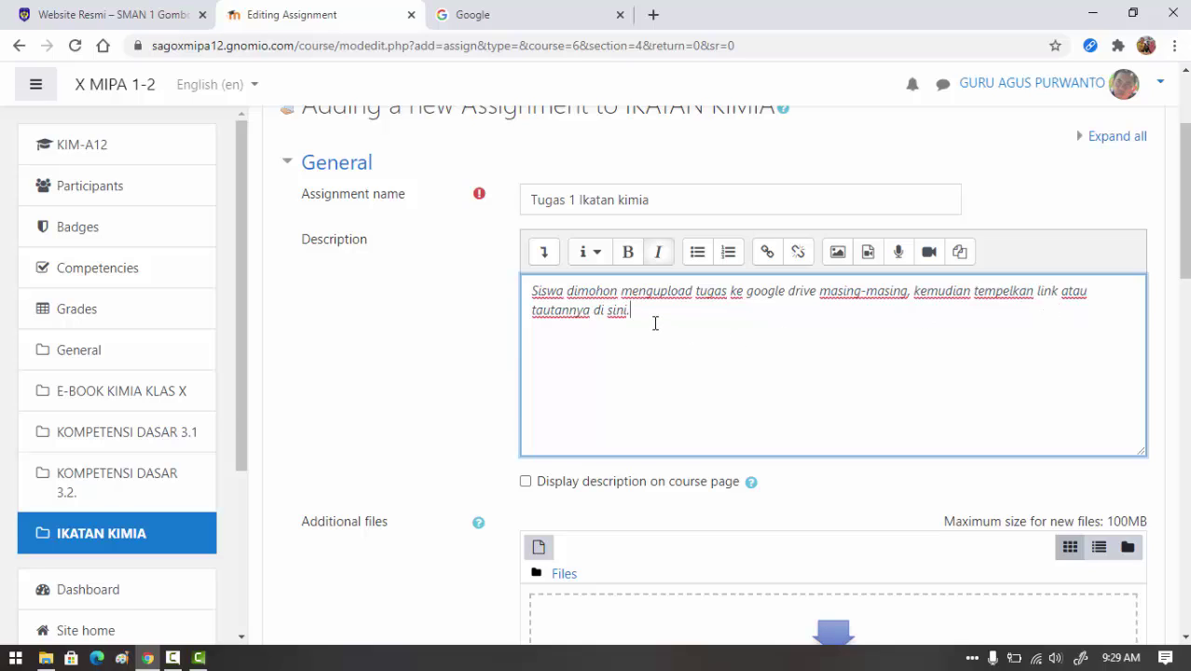
{"action": "left_click", "coordinate": [525, 483]}
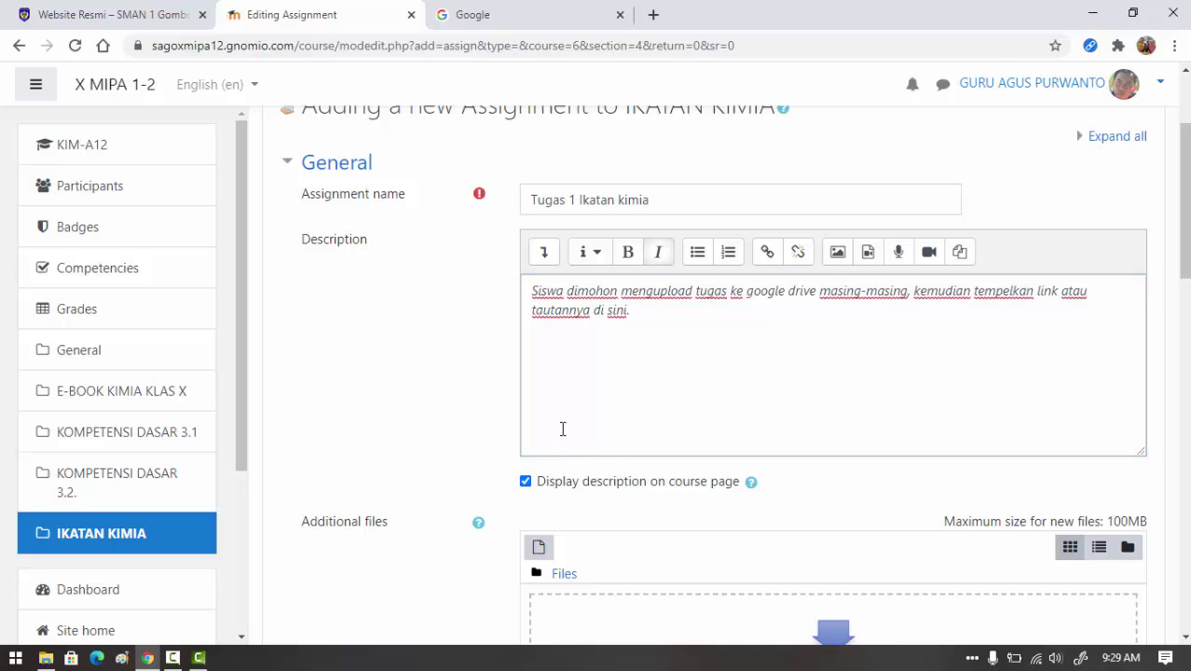
- Disable the Allow submissions from, Due date and Remind me to grade by dates
{"action": "scroll", "coordinate": [644, 425], "scroll_direction": "down", "scroll_amount": 4}
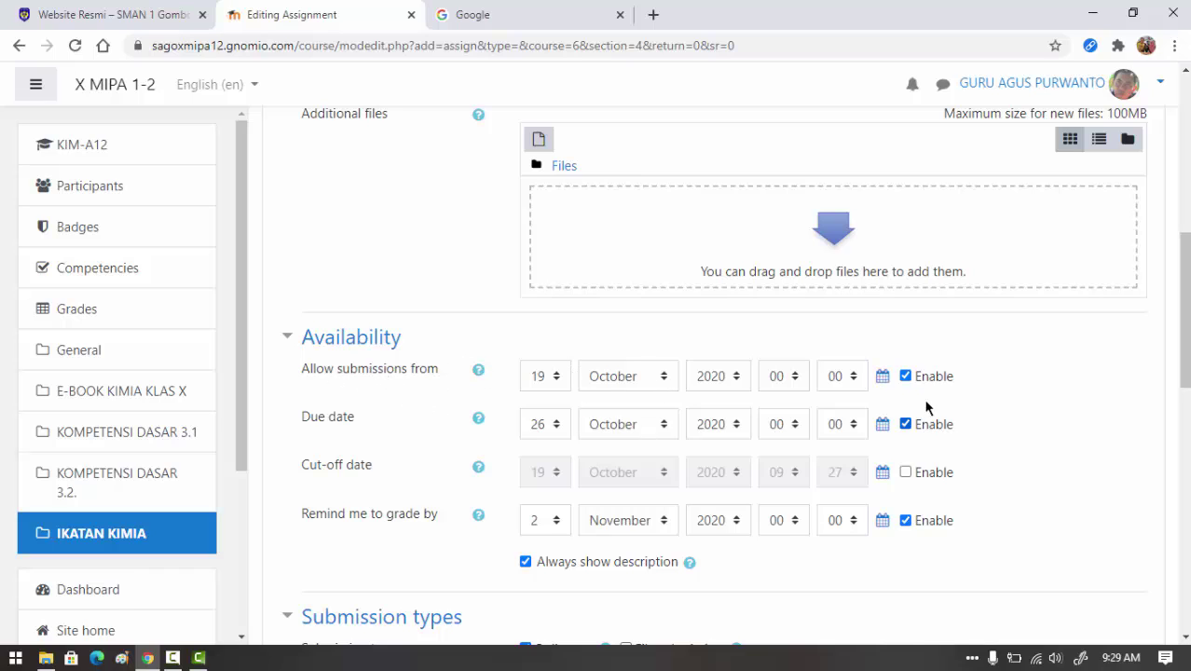
{"action": "left_click", "coordinate": [905, 376]}
{"action": "left_click", "coordinate": [905, 424]}
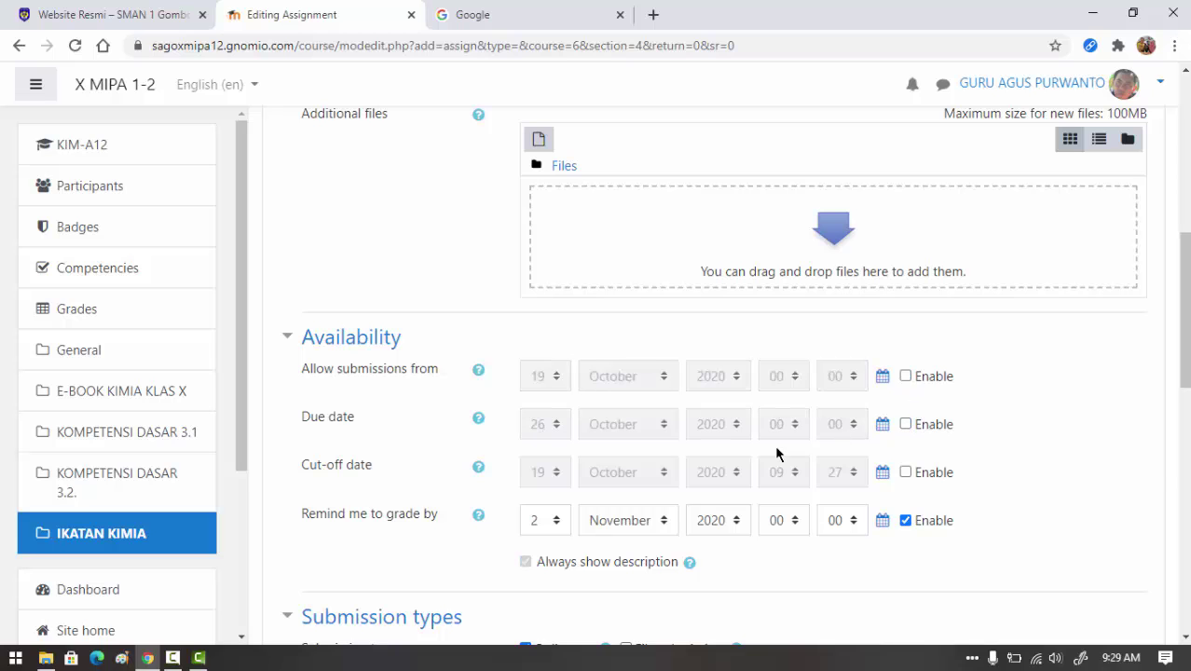
{"action": "left_click", "coordinate": [908, 519]}
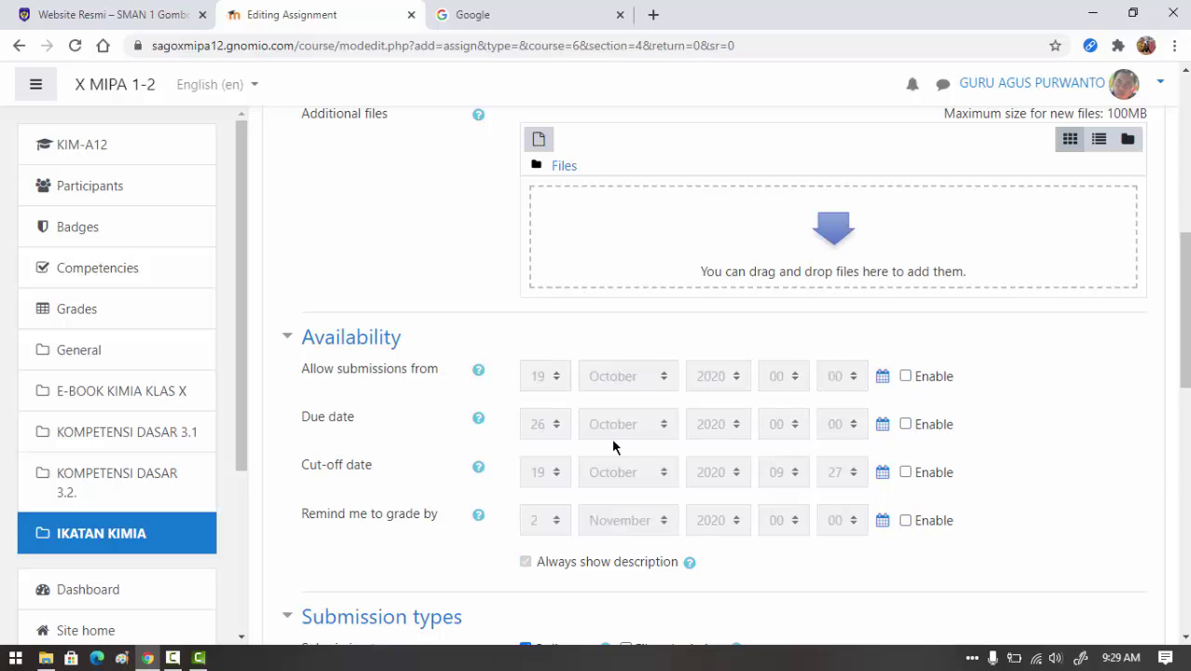
{"action": "scroll", "coordinate": [736, 419], "scroll_direction": "down", "scroll_amount": 4}
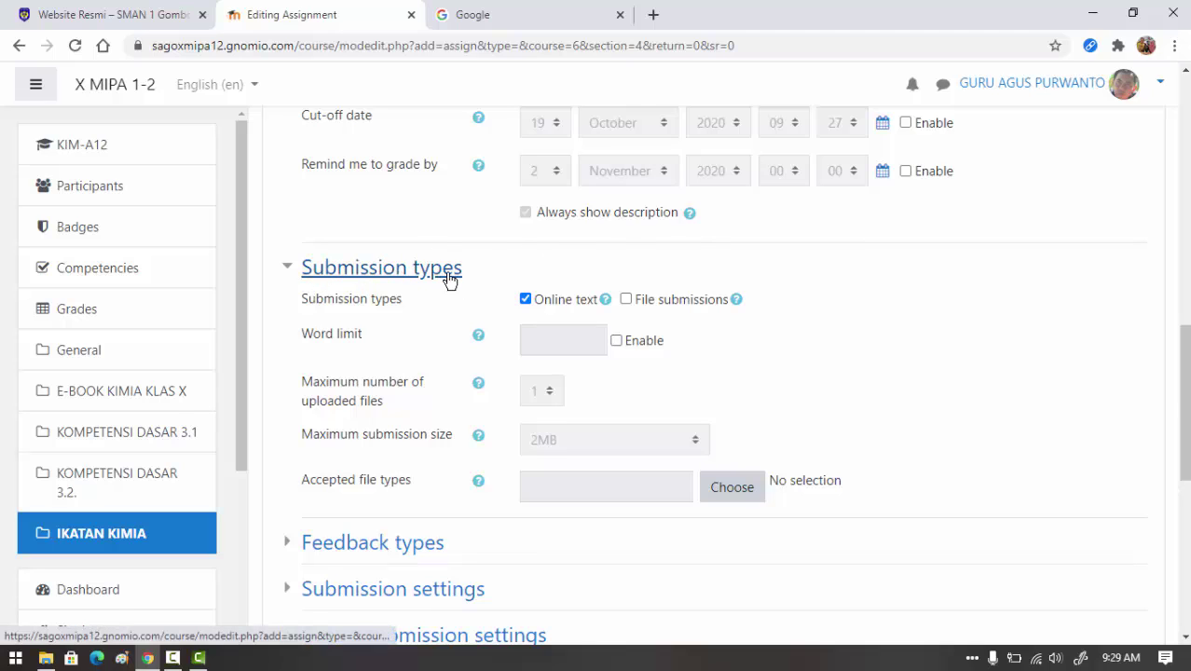
{"action": "left_click", "coordinate": [624, 300]}
{"action": "left_click", "coordinate": [625, 299]}
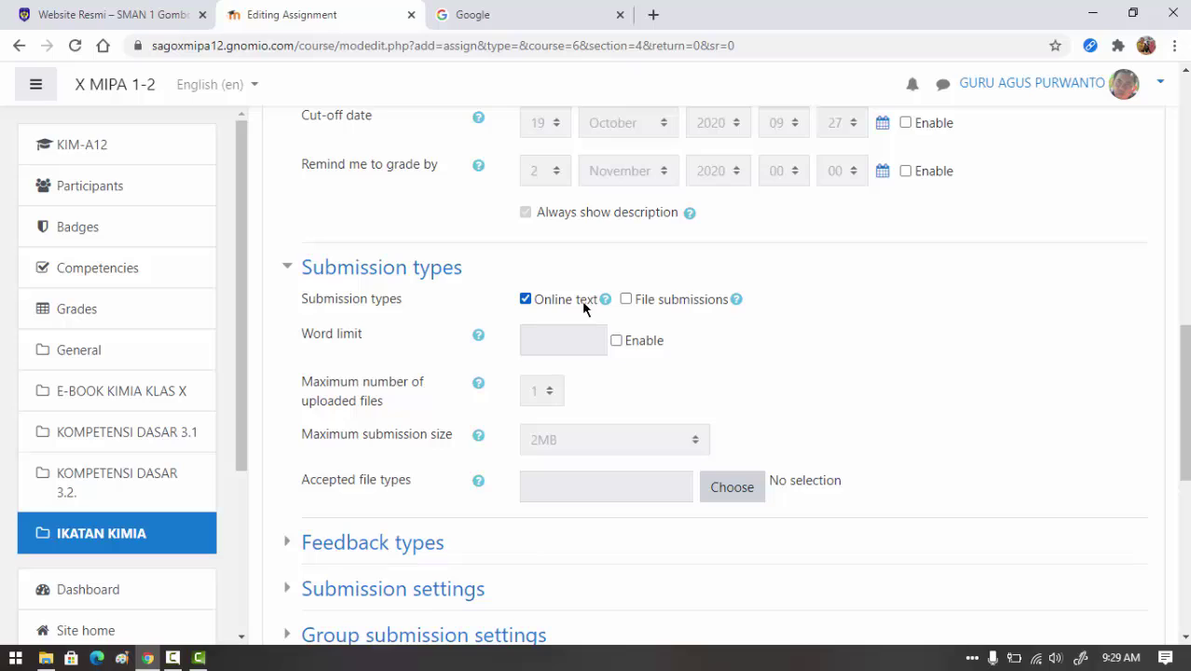
{"action": "left_click", "coordinate": [525, 299]}
{"action": "scroll", "coordinate": [652, 337], "scroll_direction": "down", "scroll_amount": 3}
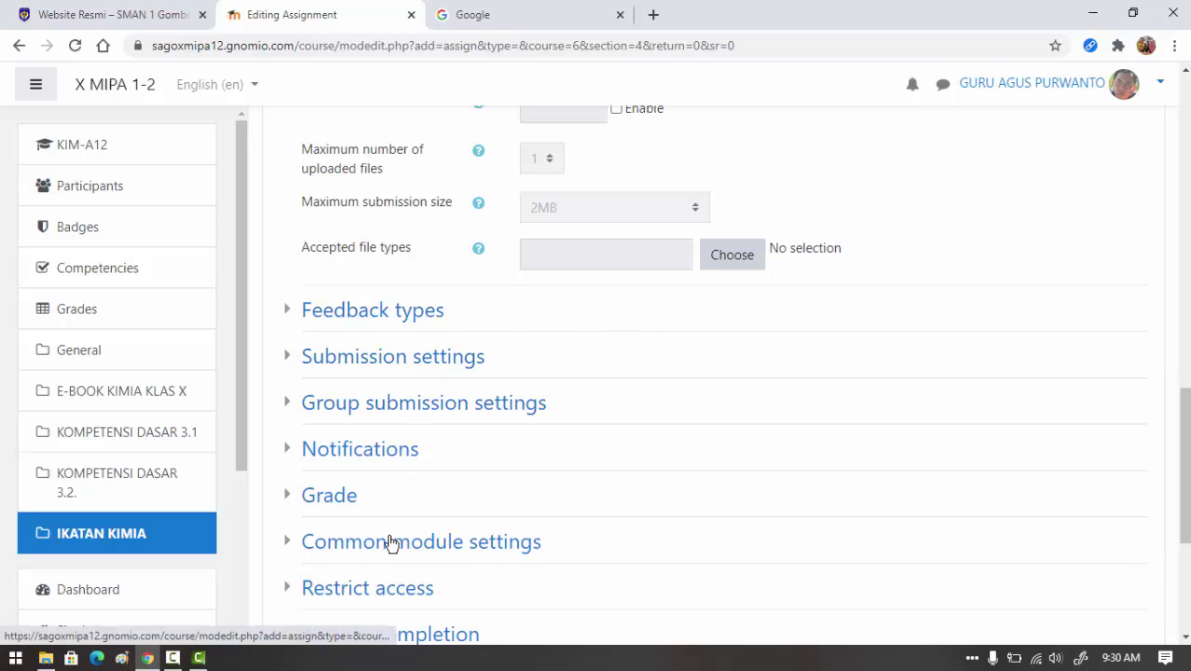
{"action": "scroll", "coordinate": [449, 362], "scroll_direction": "down", "scroll_amount": 4}
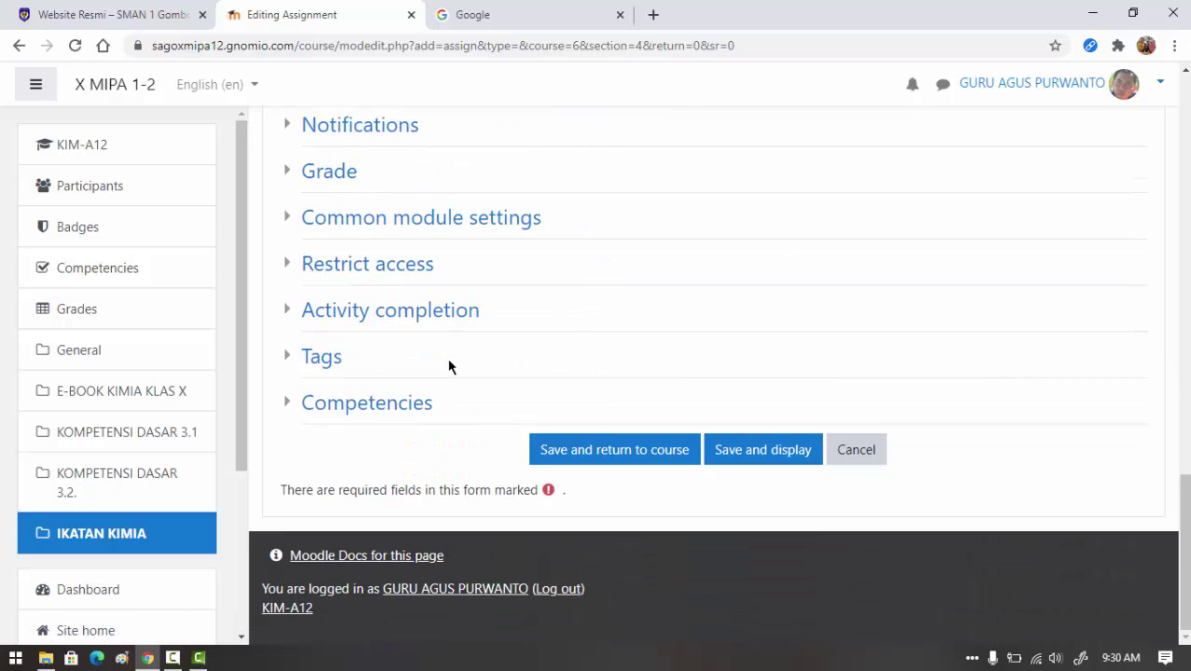
{"action": "scroll", "coordinate": [455, 345], "scroll_direction": "up", "scroll_amount": 2}
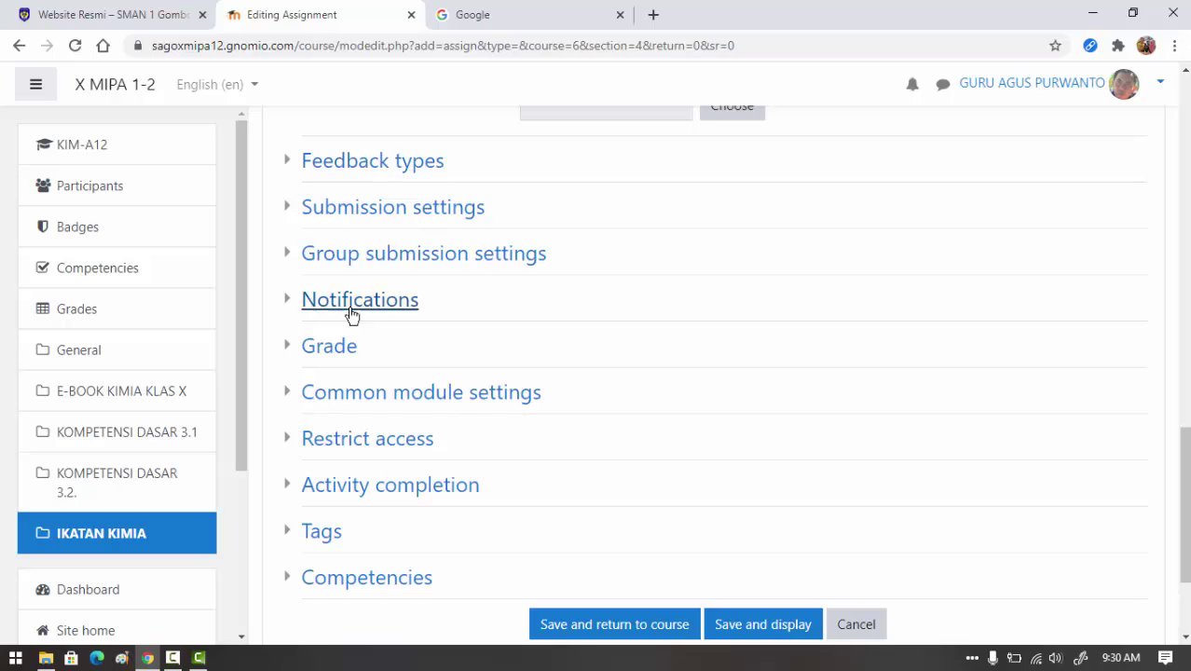
{"action": "scroll", "coordinate": [563, 325], "scroll_direction": "down", "scroll_amount": 2}
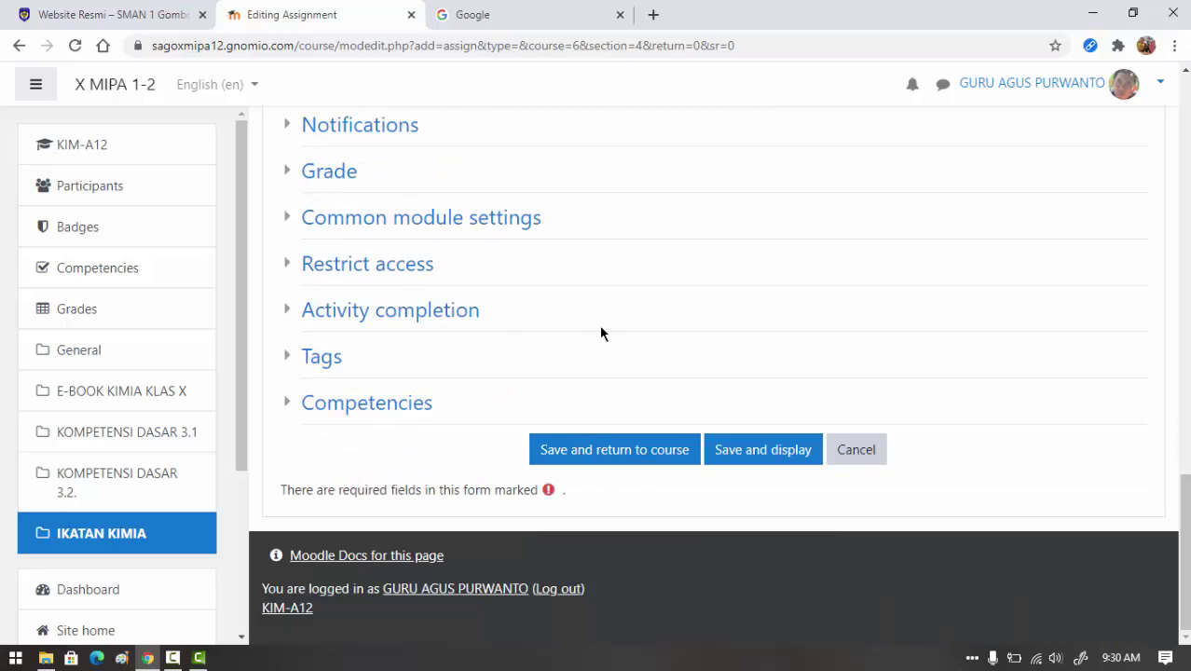
- Save the assignment, return to KIMIA, and scroll to Tugas 1 Ikatan kimia in IKATAN KIMIA
{"action": "left_click", "coordinate": [623, 454]}
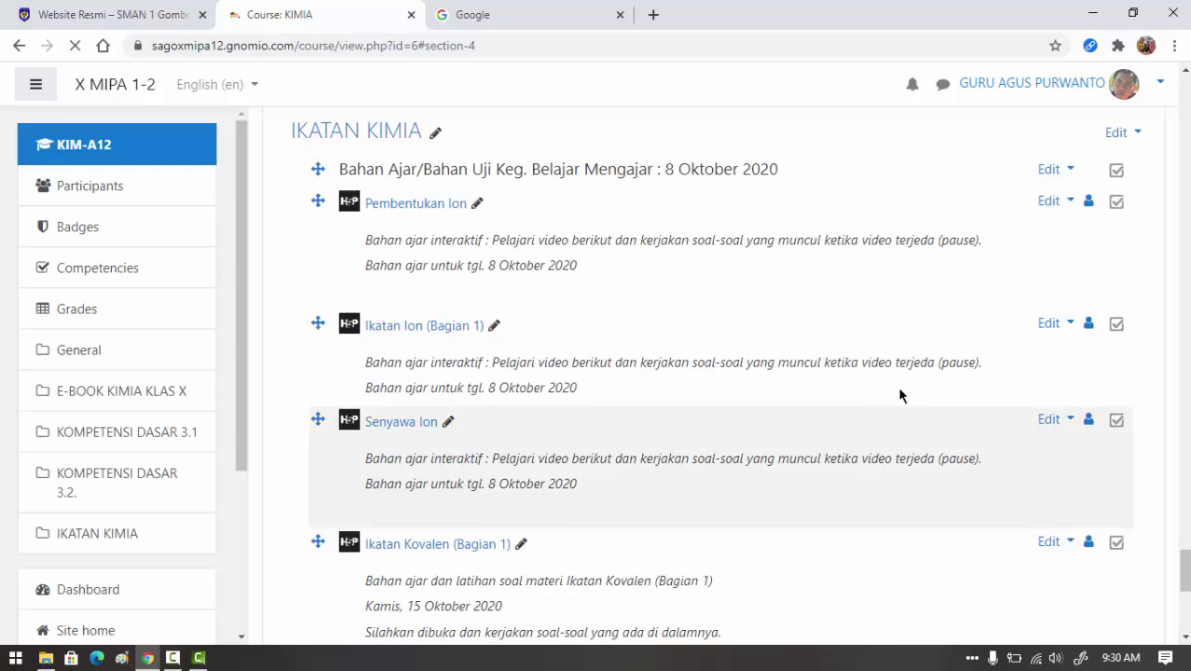
{"action": "scroll", "coordinate": [738, 384], "scroll_direction": "down", "scroll_amount": 3}
{"action": "scroll", "coordinate": [730, 405], "scroll_direction": "down", "scroll_amount": 3}
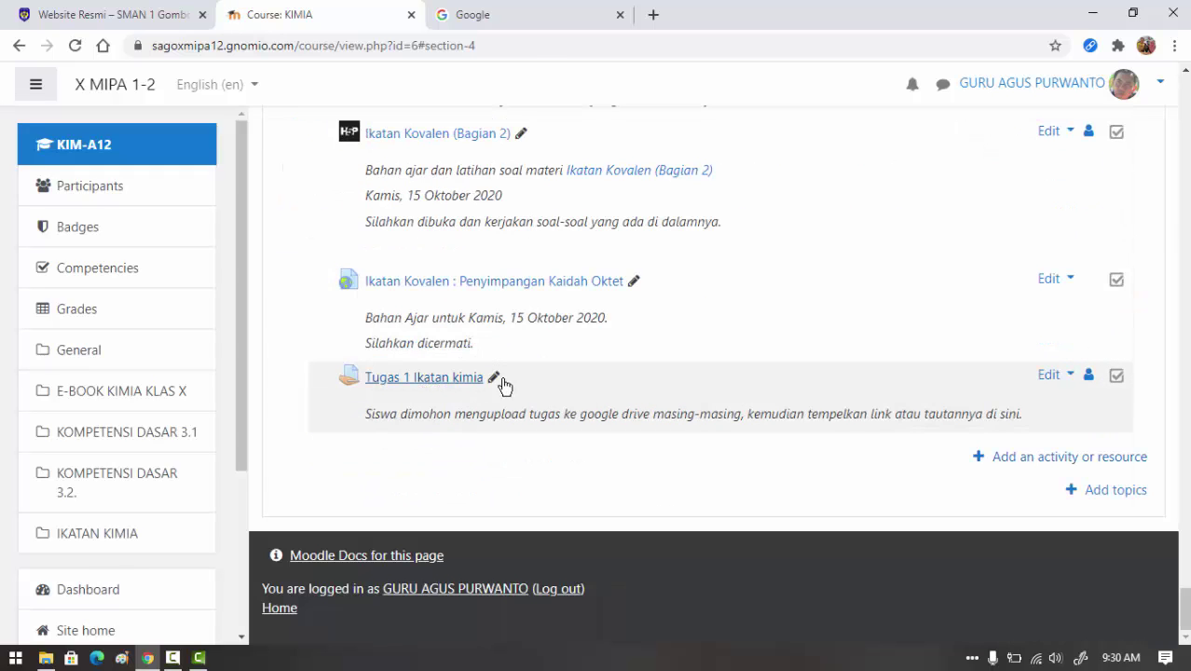
{"action": "scroll", "coordinate": [798, 393], "scroll_direction": "up", "scroll_amount": 6}
{"action": "scroll", "coordinate": [563, 393], "scroll_direction": "down", "scroll_amount": 3}
{"action": "scroll", "coordinate": [658, 350], "scroll_direction": "down", "scroll_amount": 3}
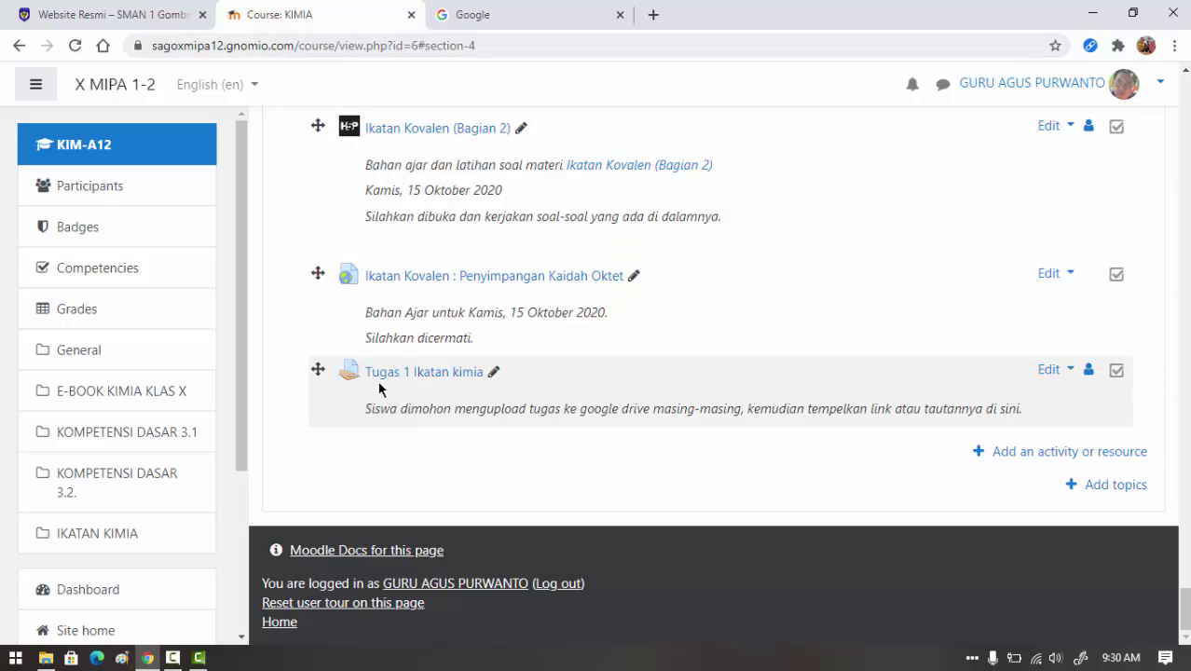
- Launch Google Drive from the Google homepage's apps grid
{"action": "left_click", "coordinate": [526, 23]}
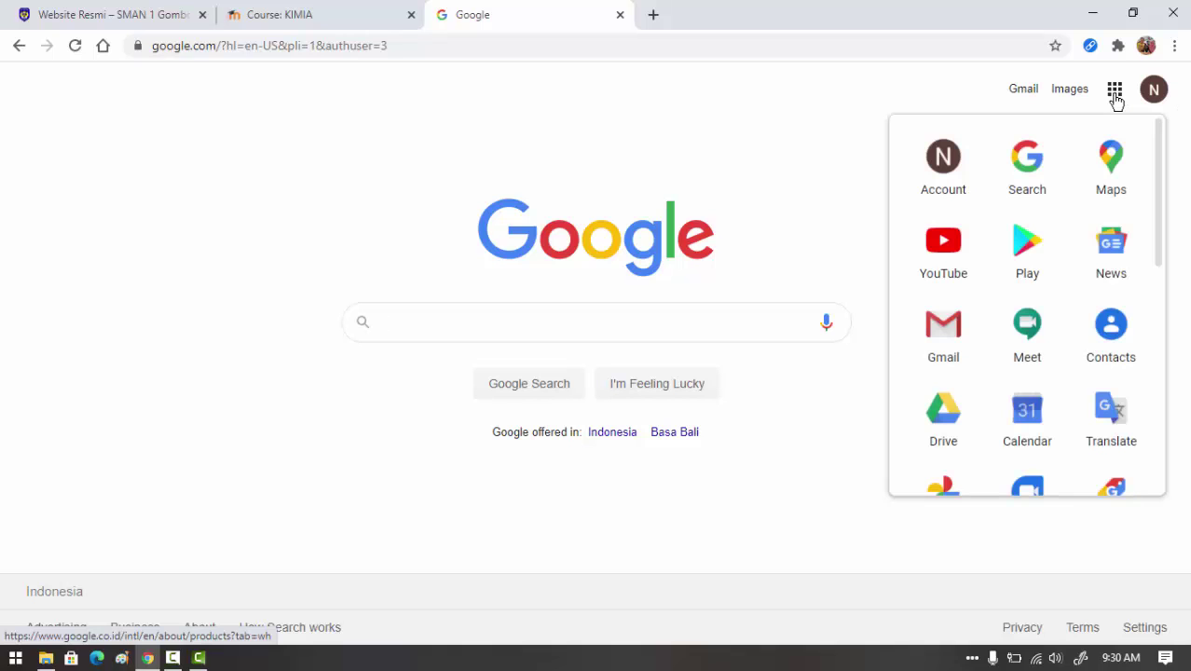
{"action": "left_click", "coordinate": [1117, 101]}
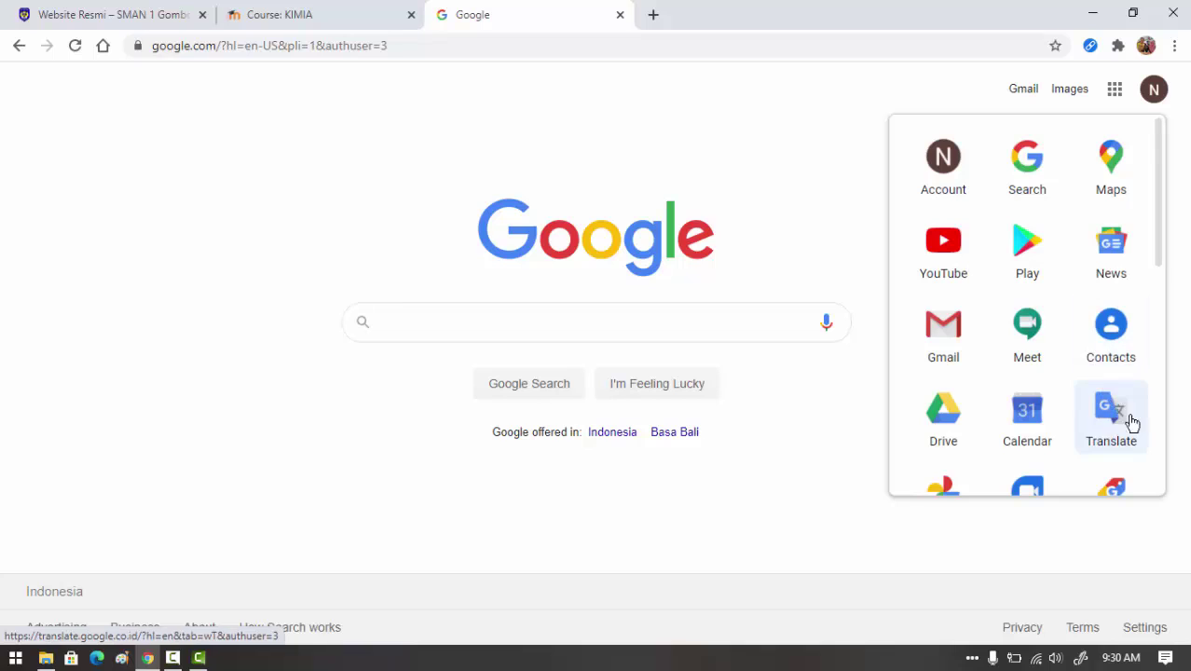
{"action": "left_click", "coordinate": [944, 413]}
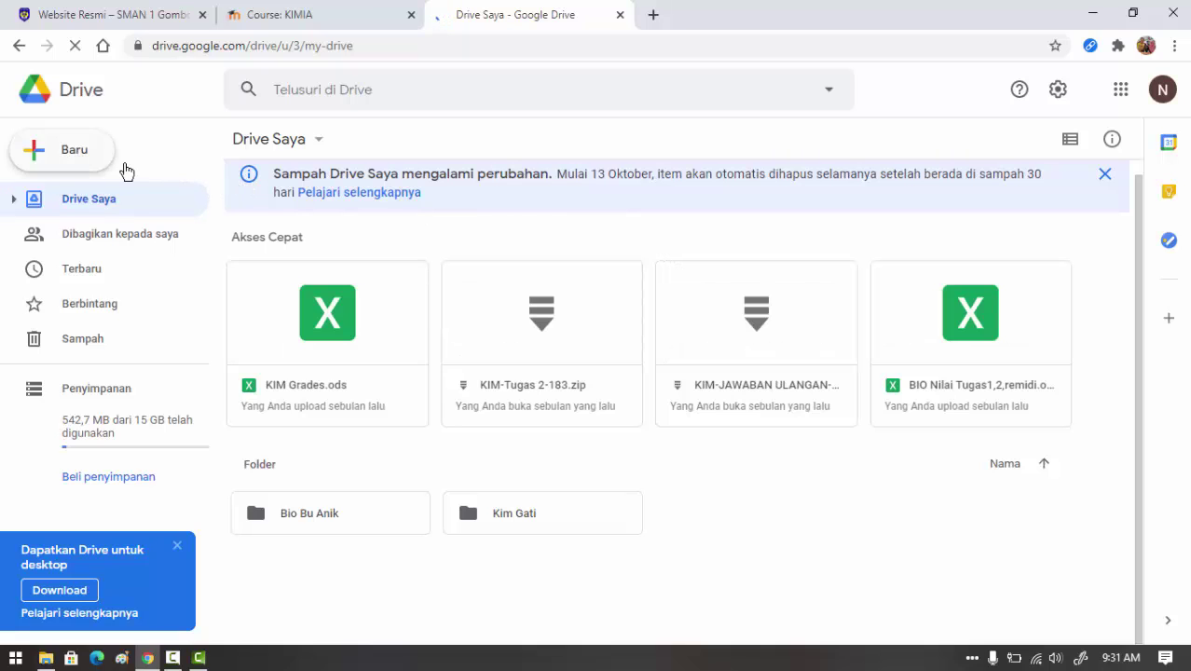
- Create a folder named 'Tugas Kimia' in My Drive and open it
{"action": "left_click", "coordinate": [70, 158]}
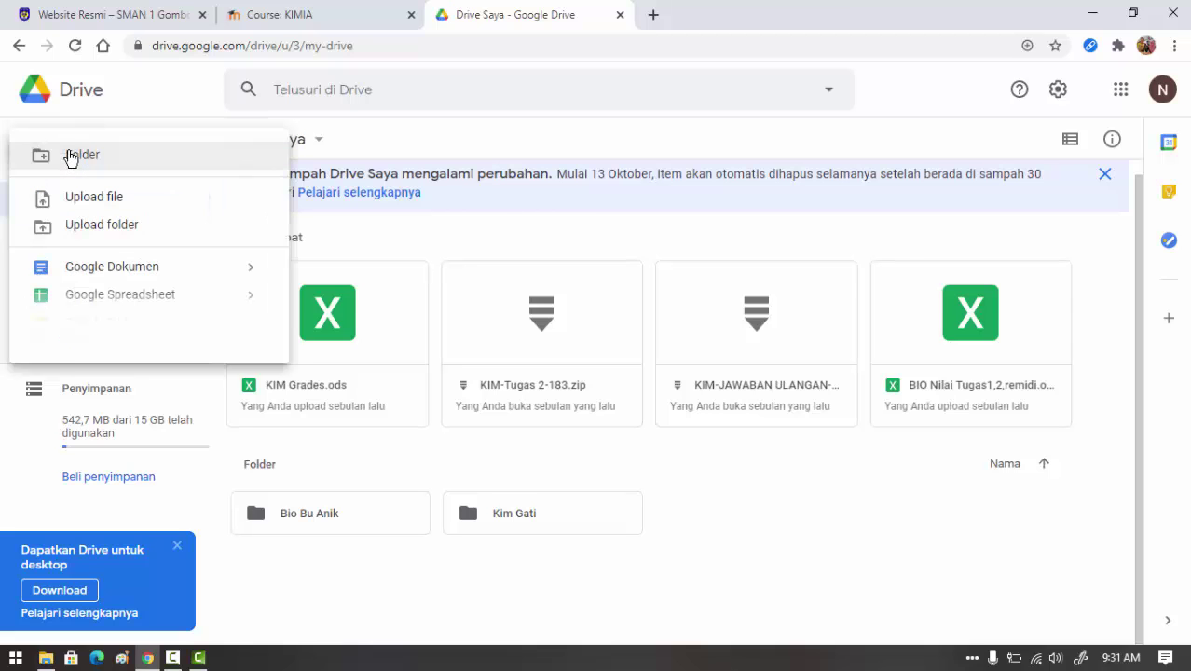
{"action": "left_click", "coordinate": [95, 159]}
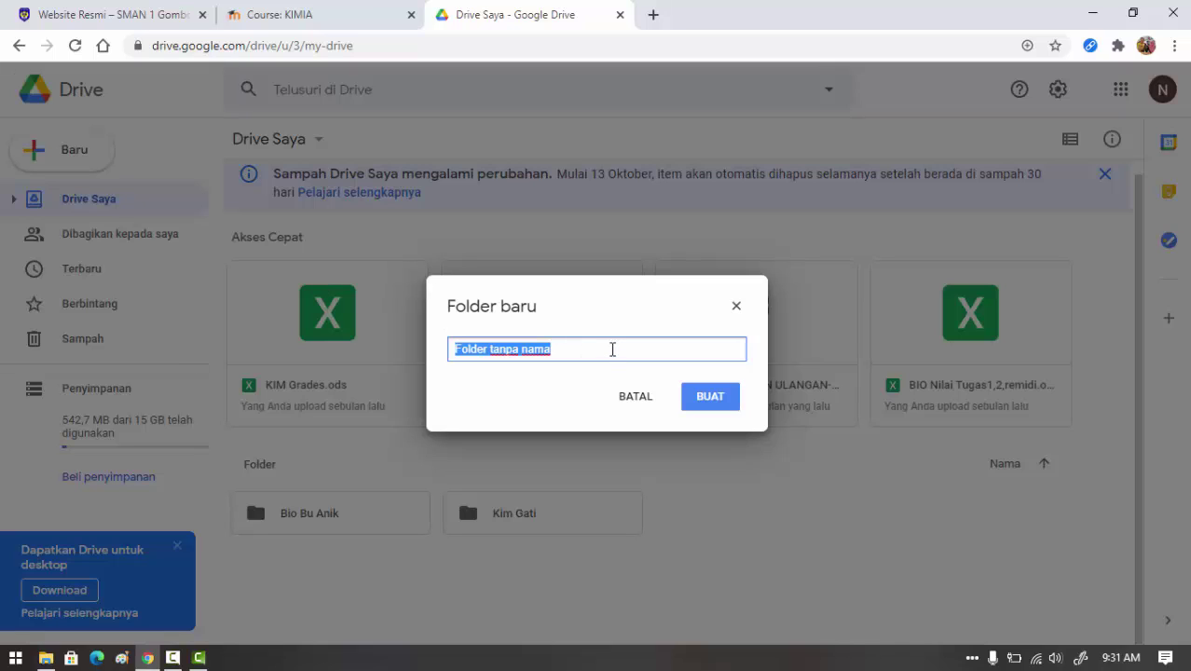
{"action": "type", "text": "Tugas"}
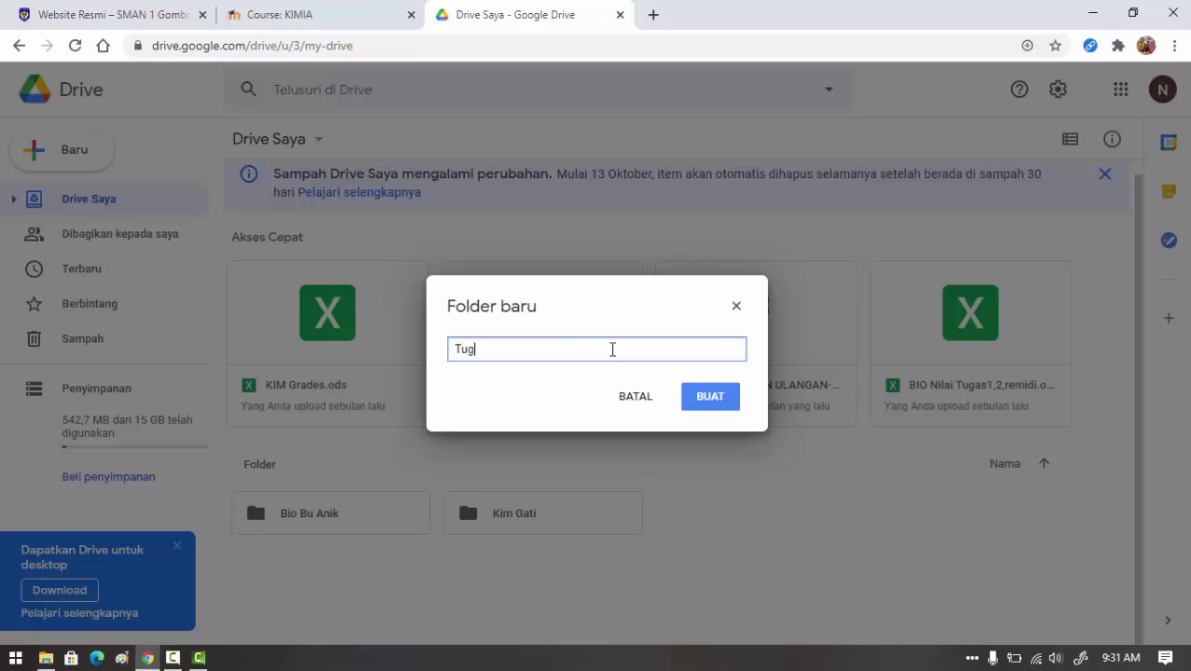
{"action": "type", "text": " Kimia"}
{"action": "left_click", "coordinate": [711, 401]}
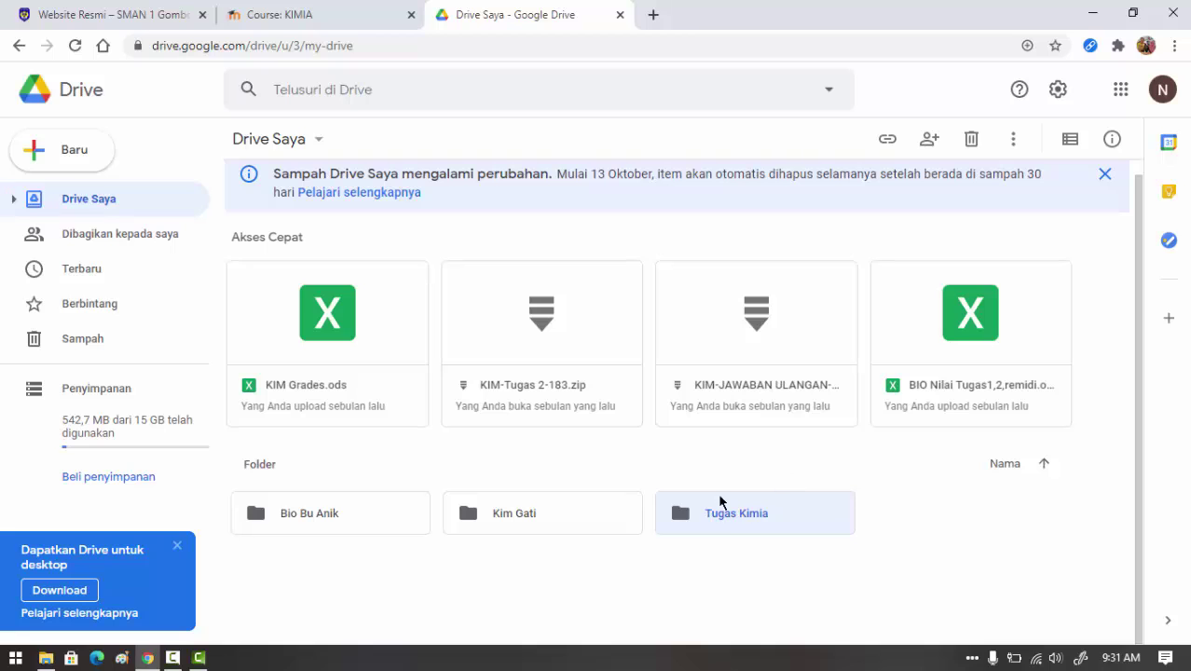
{"action": "double_click", "coordinate": [720, 515]}
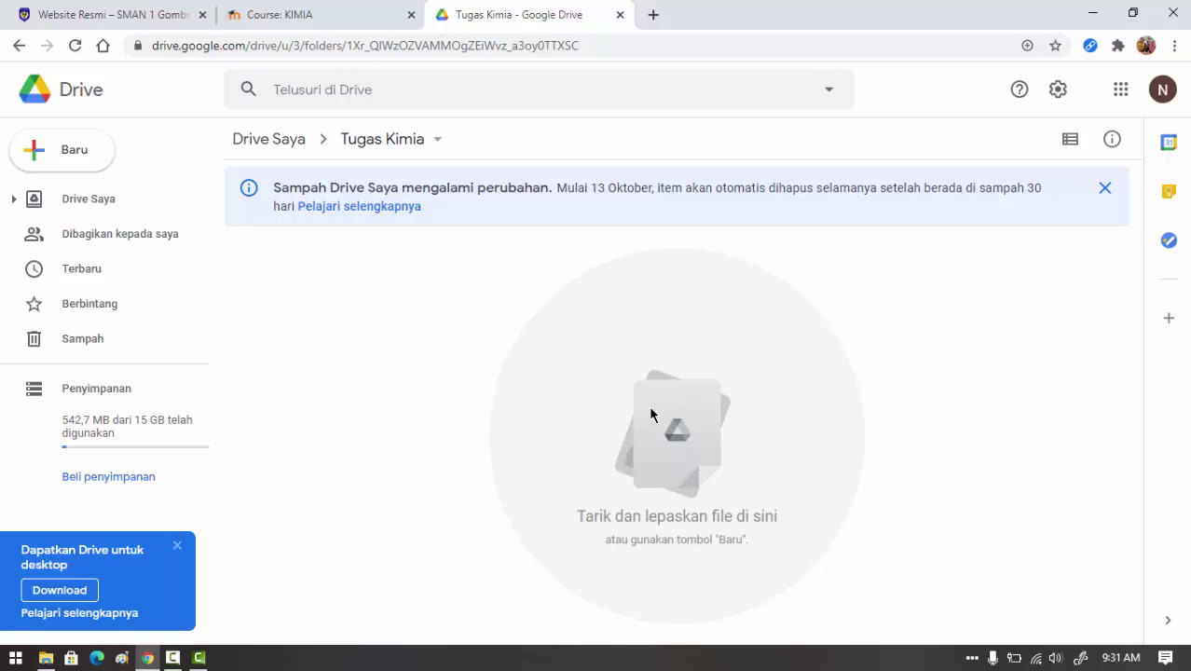
- Drag Petunjuk Praktikum Laju Reaksi pdf.pdf from Documents into the Tugas Kimia Drive folder
{"action": "left_click", "coordinate": [46, 658]}
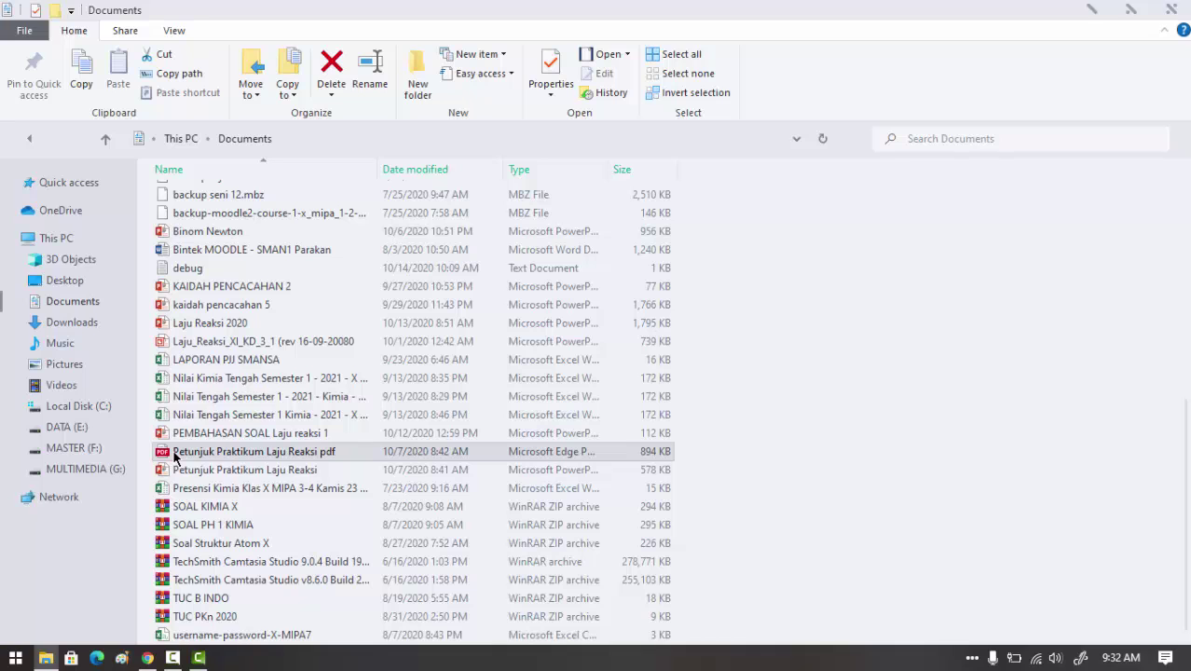
{"action": "left_click_drag", "start_coordinate": [175, 455], "coordinate": [692, 469]}
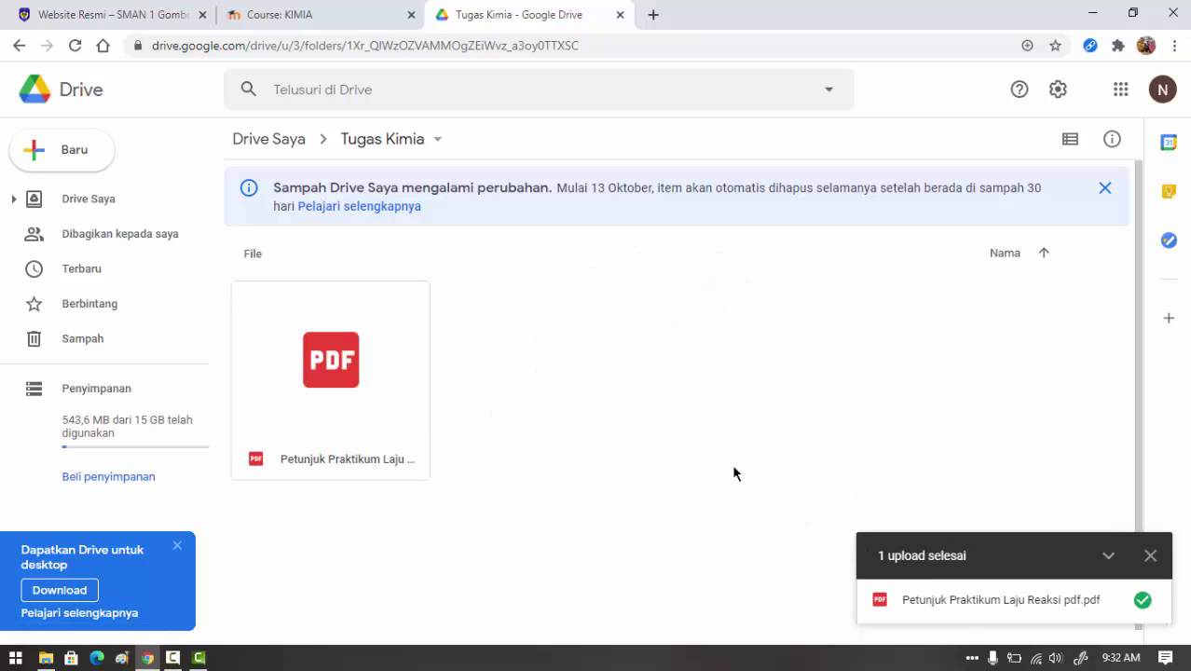
{"action": "left_click", "coordinate": [1150, 555]}
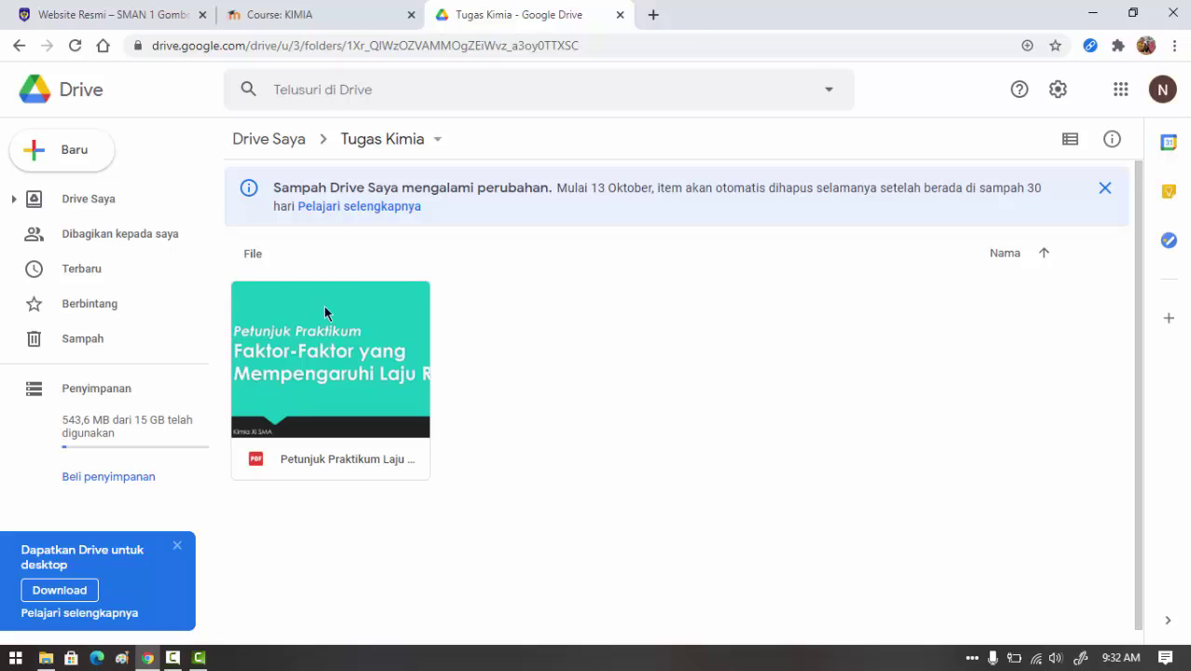
- Set the PDF's access to 'Siapa saja yang memiliki link' as viewer and copy the link
{"action": "right_click", "coordinate": [382, 306]}
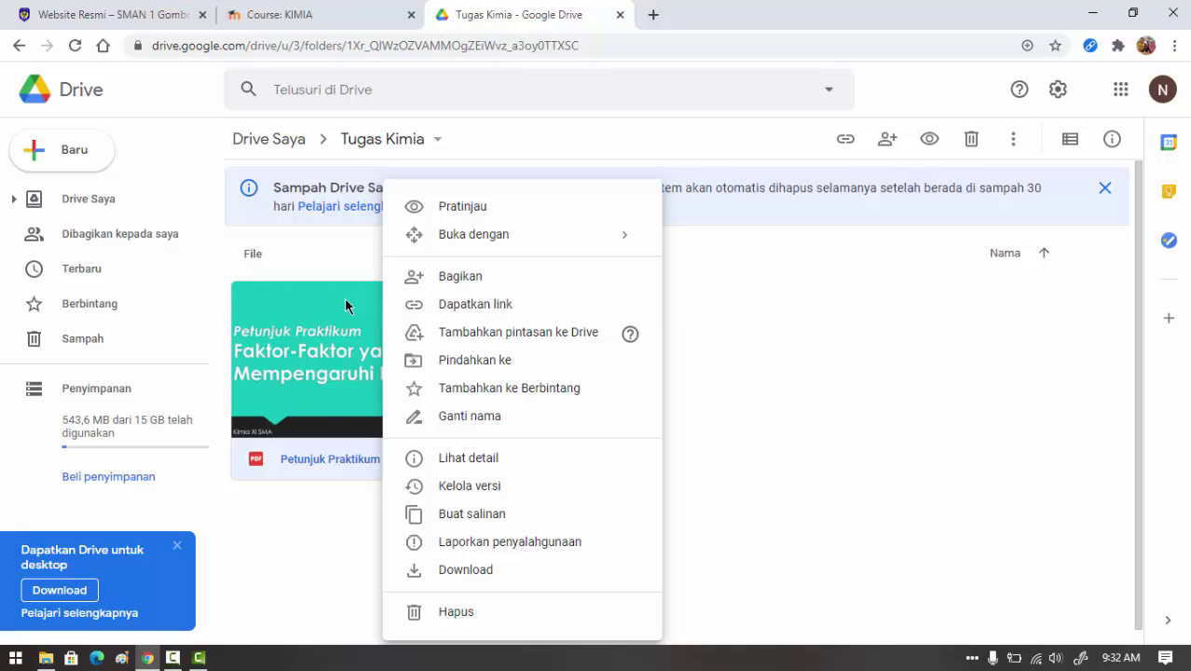
{"action": "left_click", "coordinate": [447, 305]}
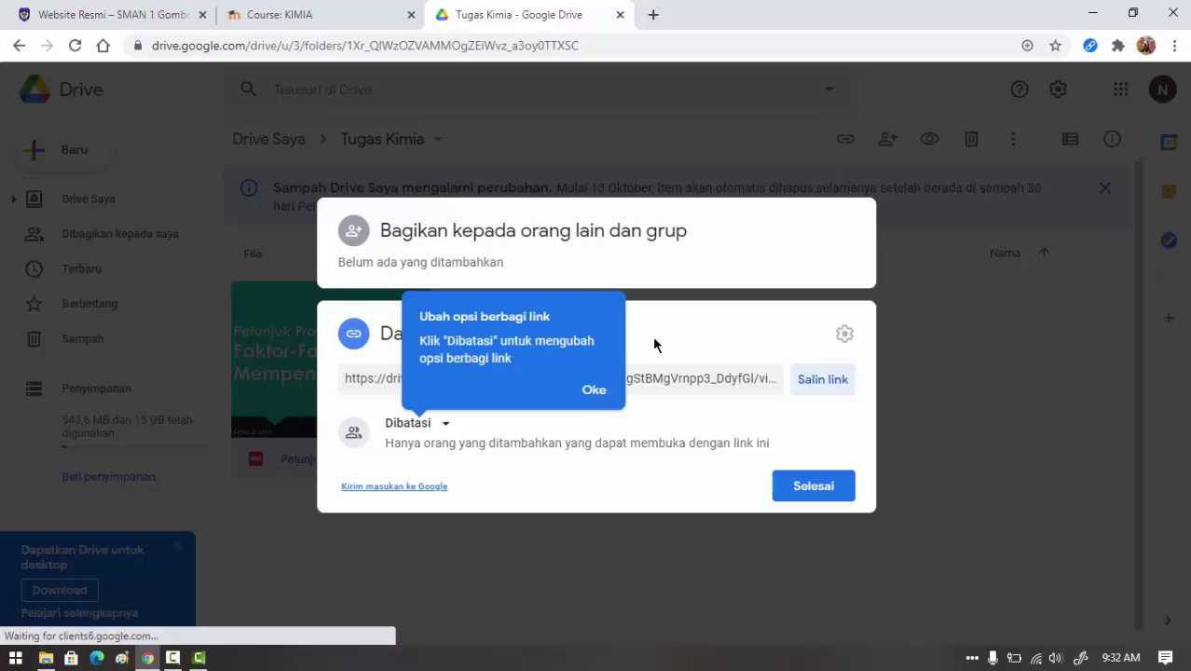
{"action": "left_click", "coordinate": [601, 391]}
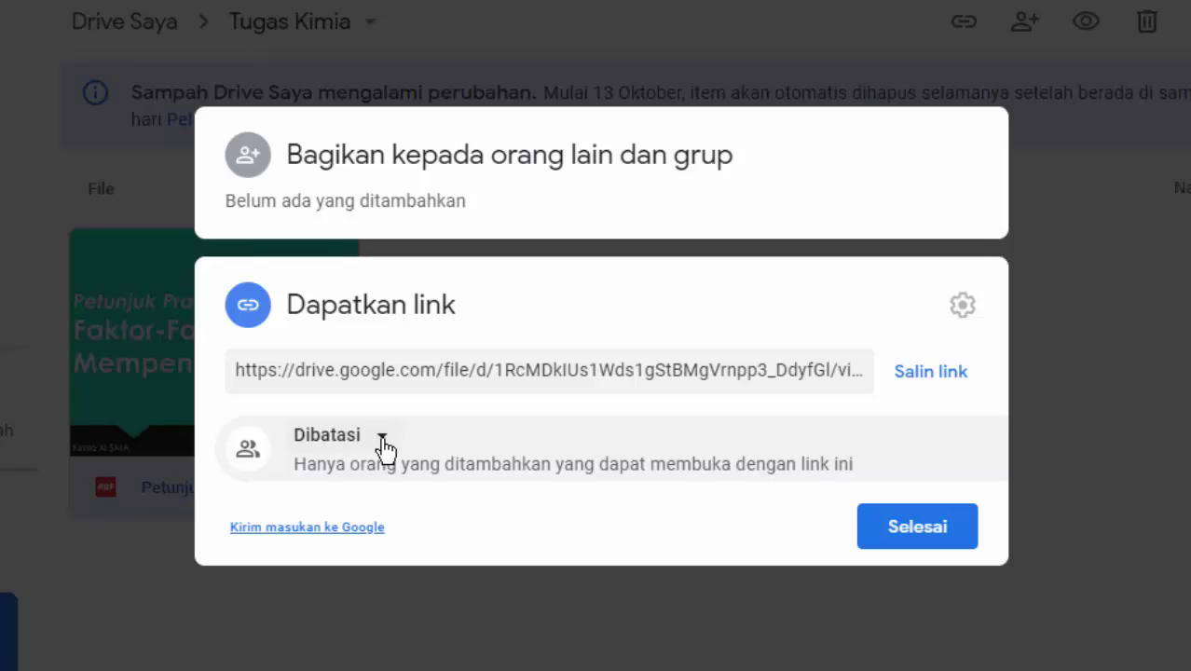
{"action": "left_click", "coordinate": [381, 438]}
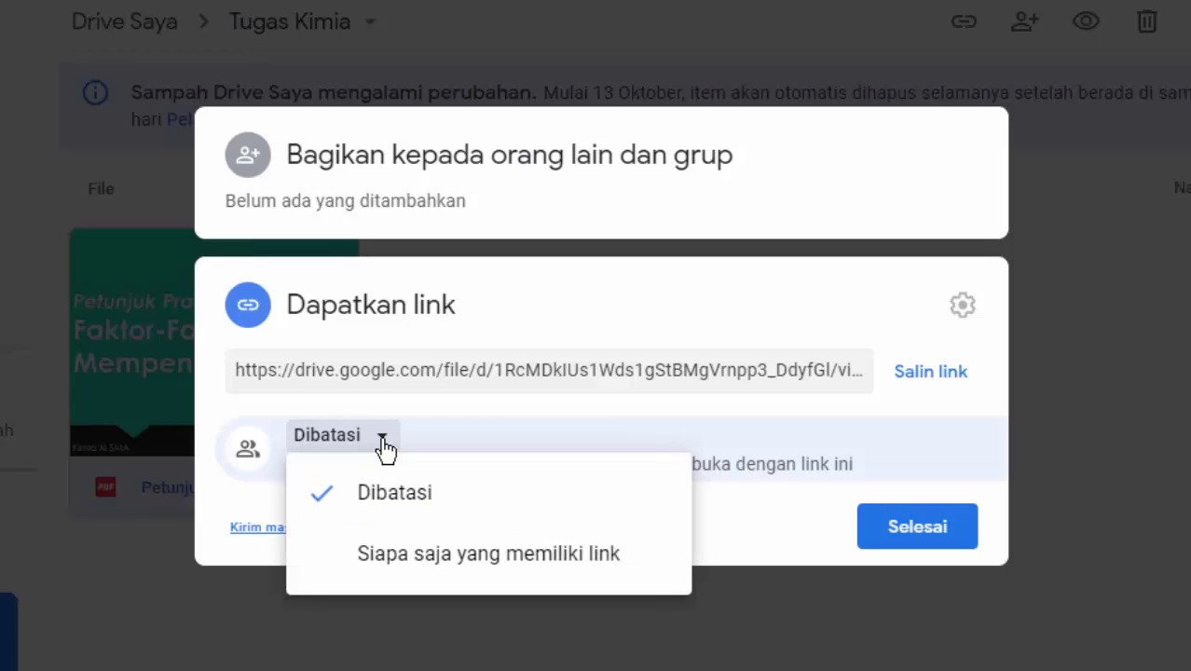
{"action": "left_click", "coordinate": [333, 557]}
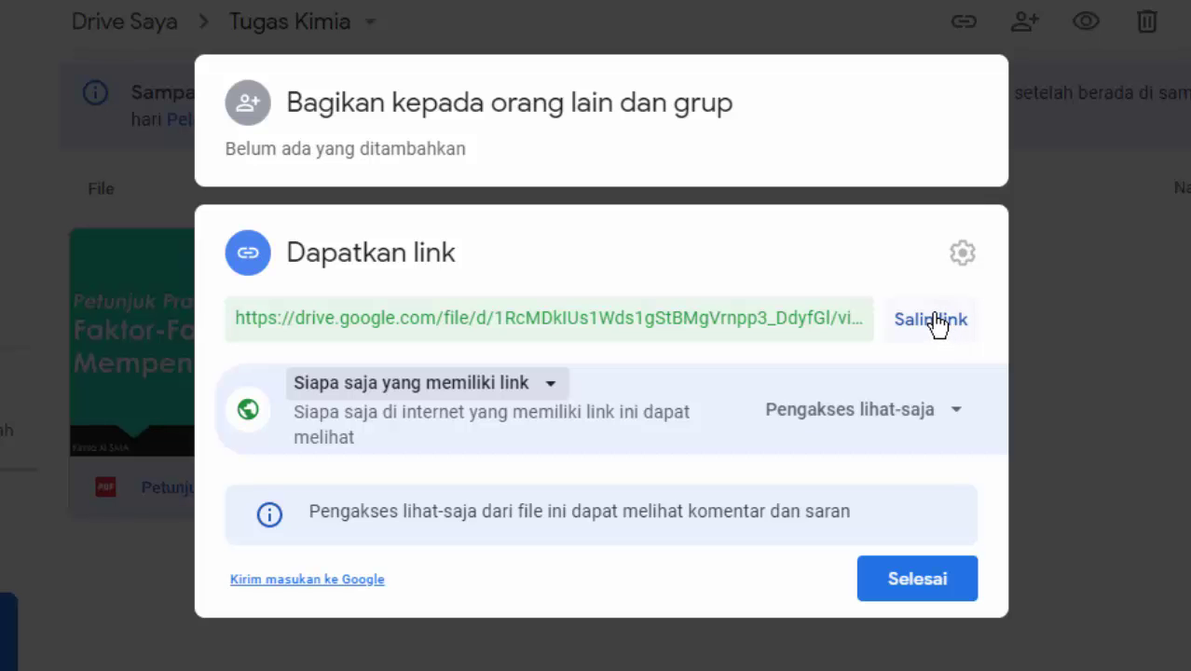
{"action": "left_click", "coordinate": [937, 324]}
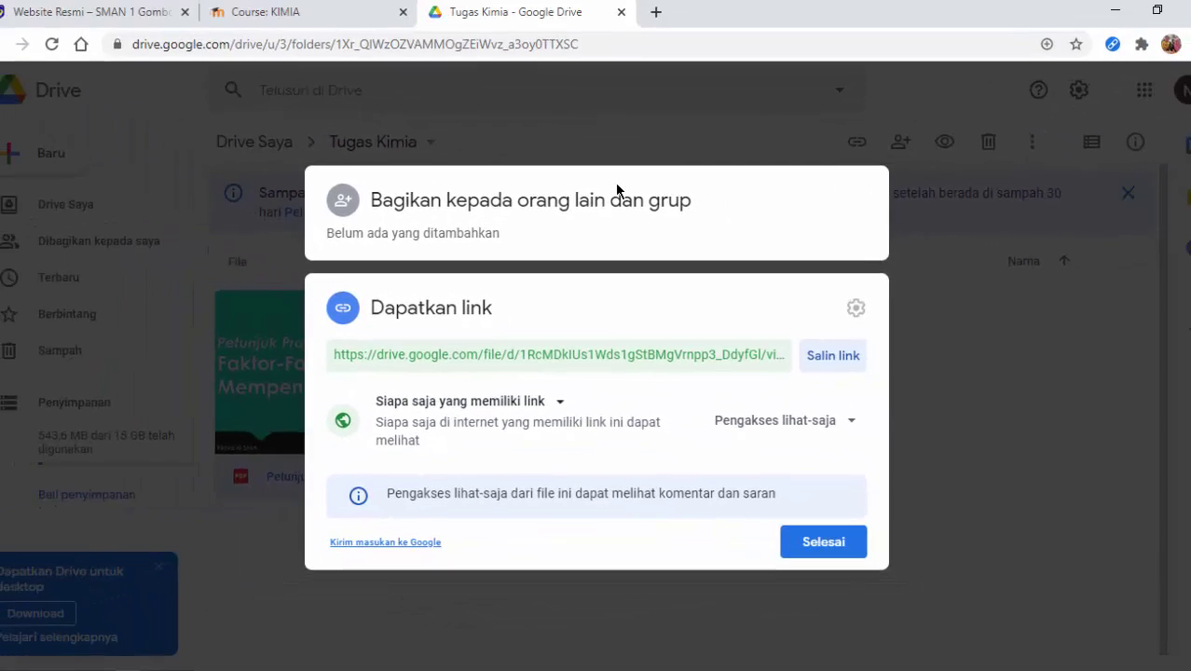
- Log out of the teacher account from the KIMIA course page
{"action": "left_click", "coordinate": [330, 16]}
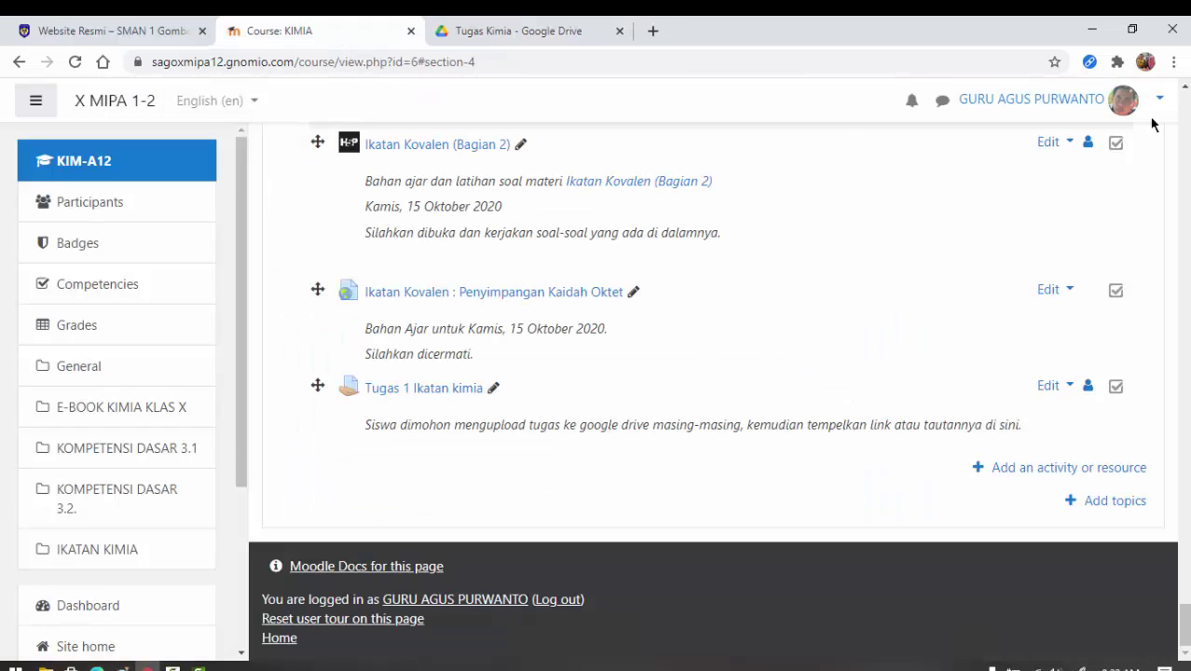
{"action": "left_click", "coordinate": [1159, 98]}
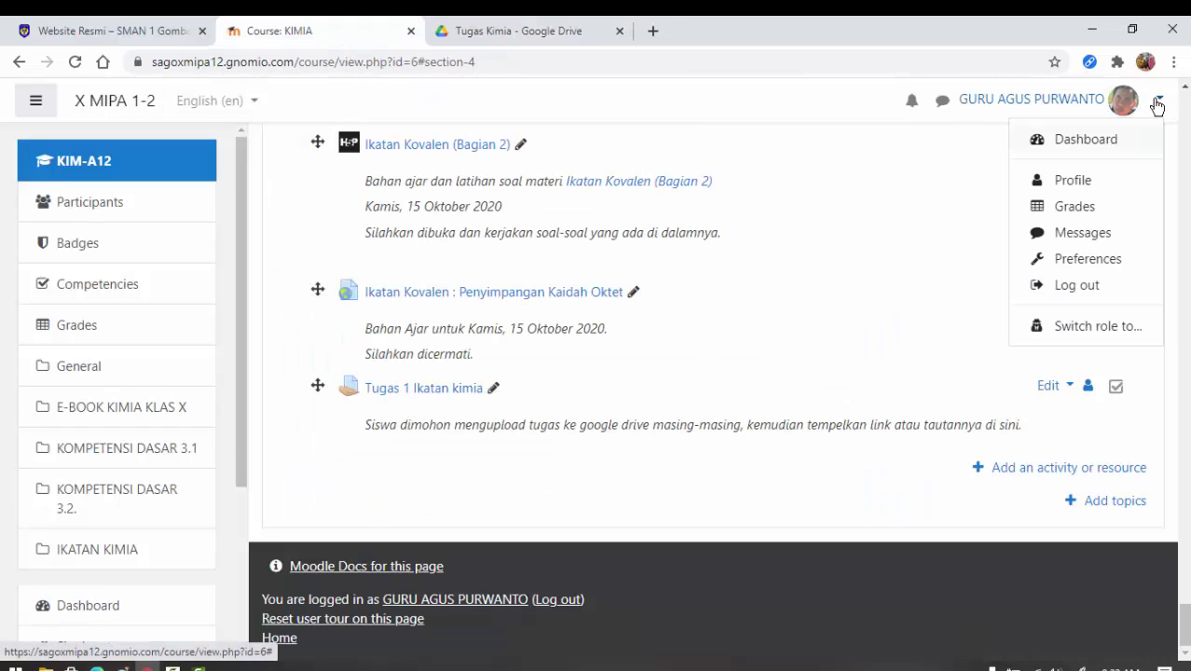
{"action": "left_click", "coordinate": [1080, 285]}
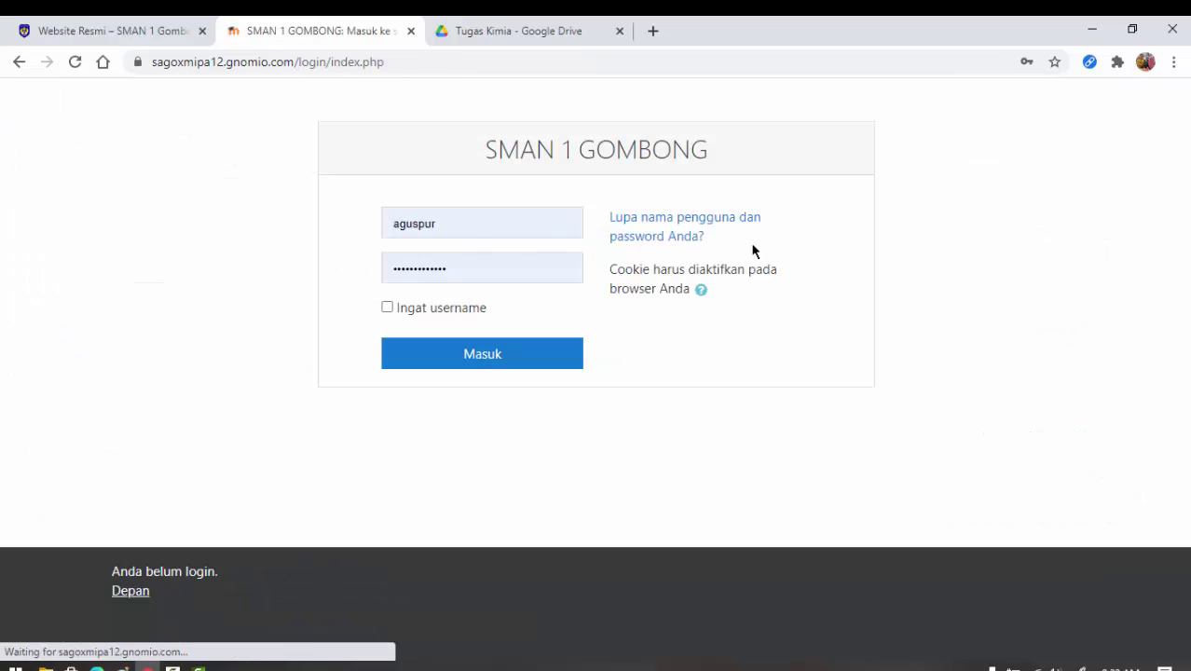
- Sign in as the student using the saved login details
{"action": "left_click", "coordinate": [488, 229]}
{"action": "left_click", "coordinate": [502, 297]}
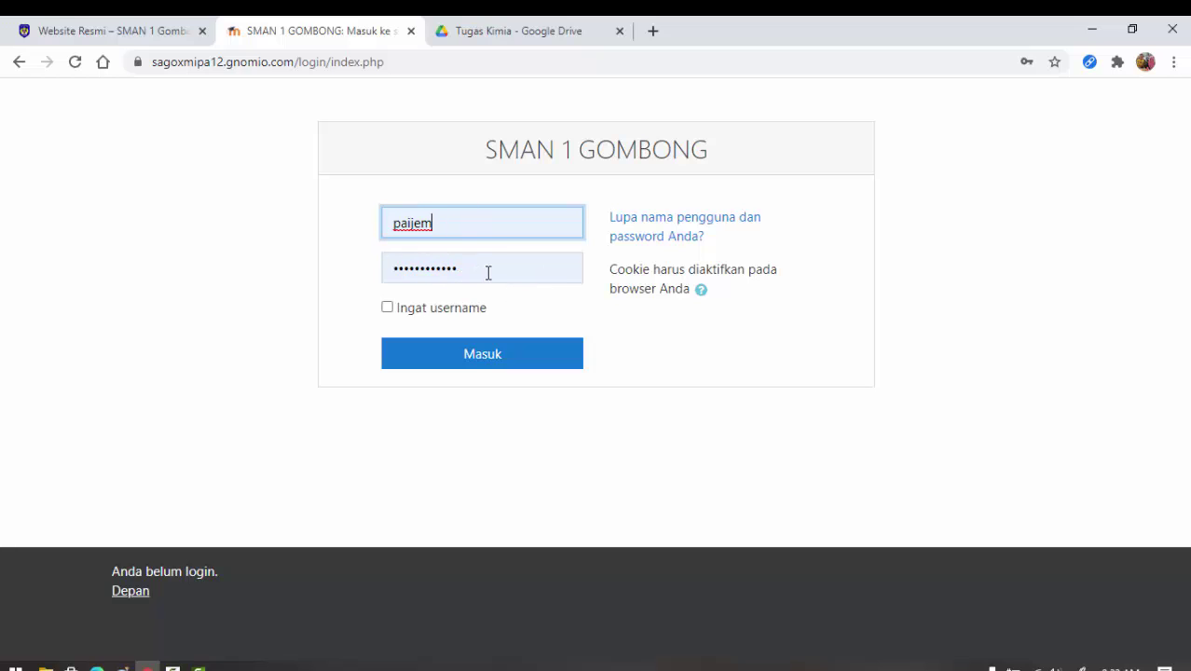
{"action": "left_click", "coordinate": [494, 357]}
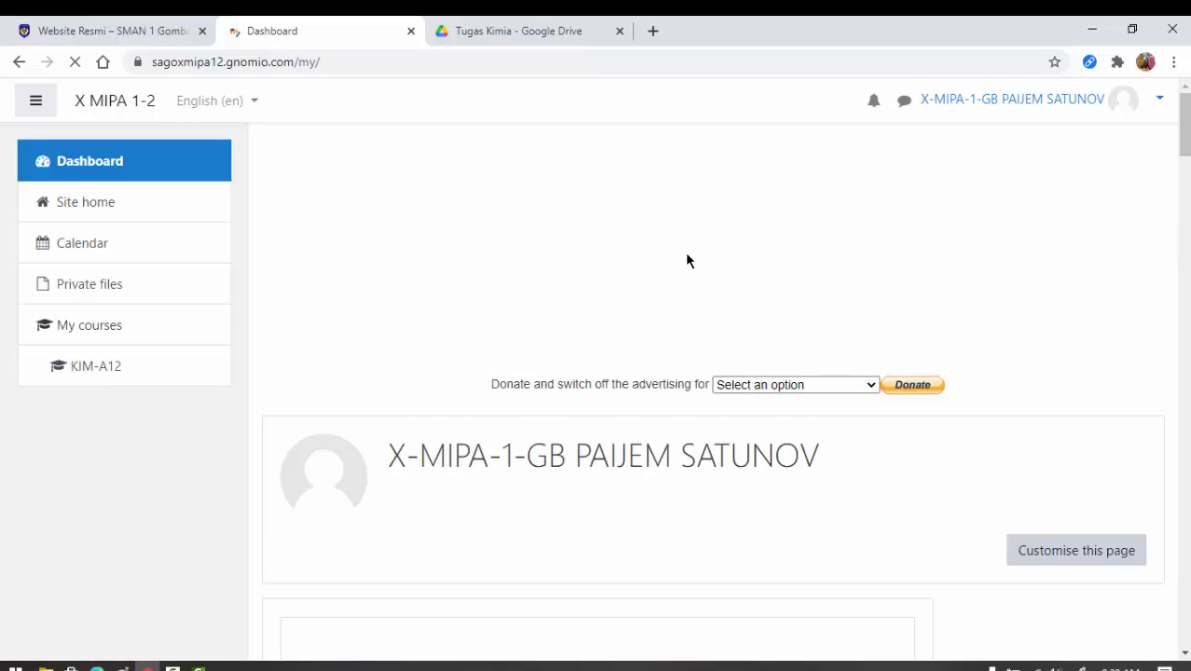
- Go from Site home to the KIMIA course and open the Tugas 1 Ikatan kimia assignment
{"action": "scroll", "coordinate": [671, 270], "scroll_direction": "down", "scroll_amount": 2}
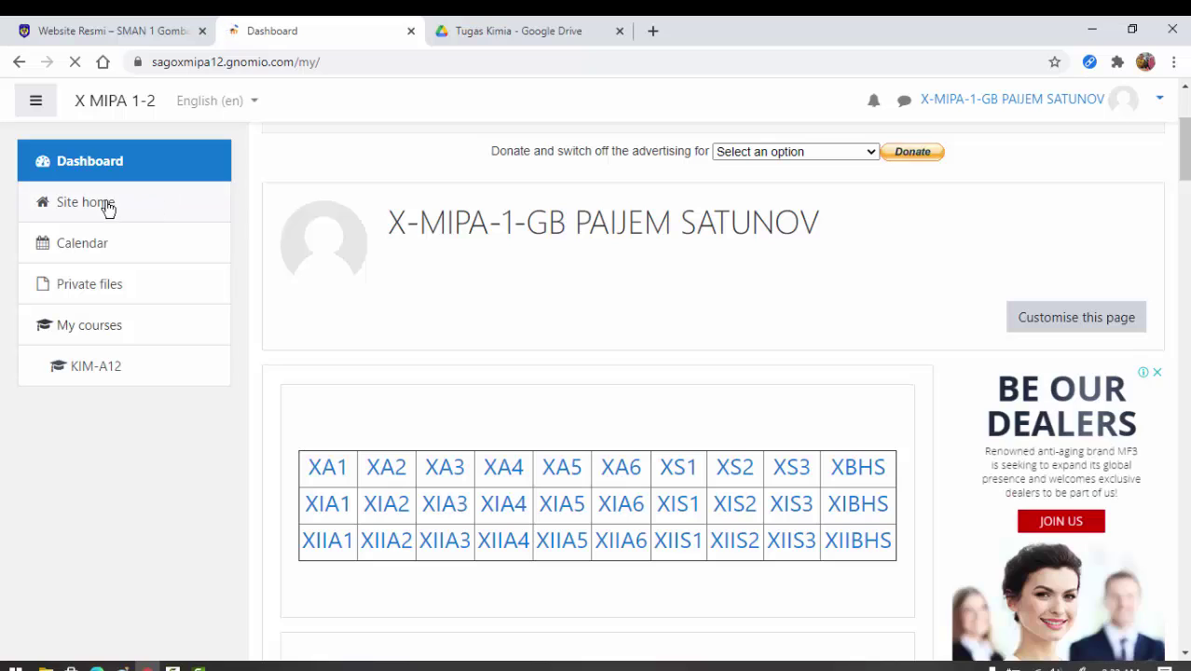
{"action": "left_click", "coordinate": [108, 209]}
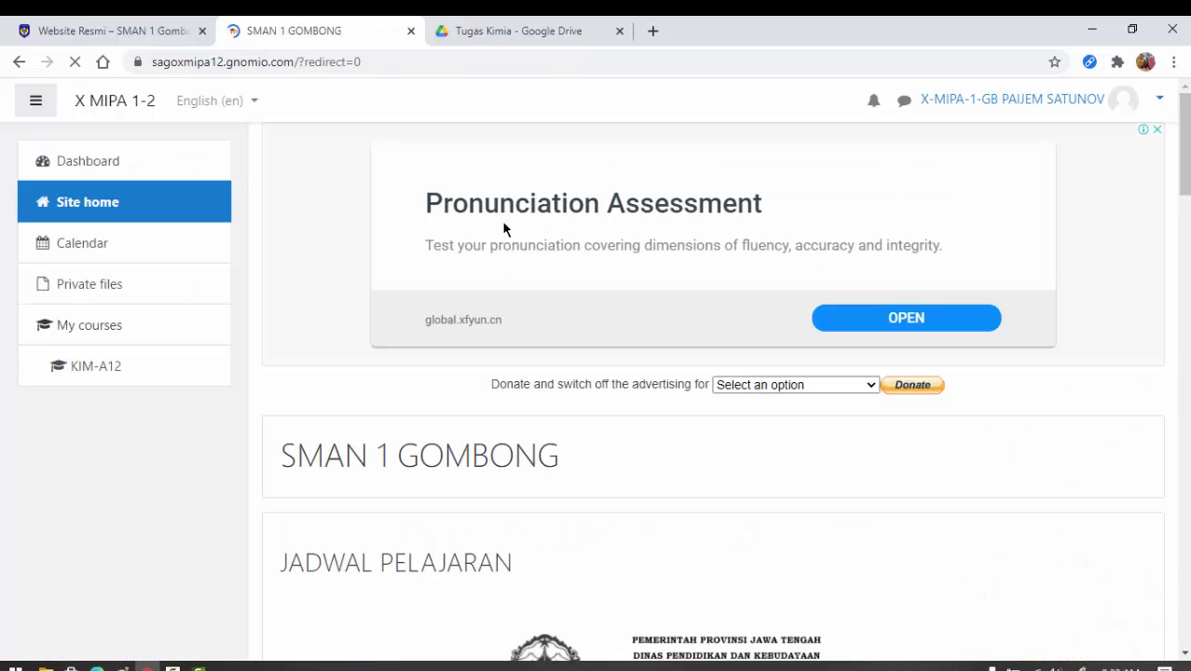
{"action": "scroll", "coordinate": [503, 326], "scroll_direction": "down", "scroll_amount": 5}
{"action": "scroll", "coordinate": [501, 324], "scroll_direction": "down", "scroll_amount": 20}
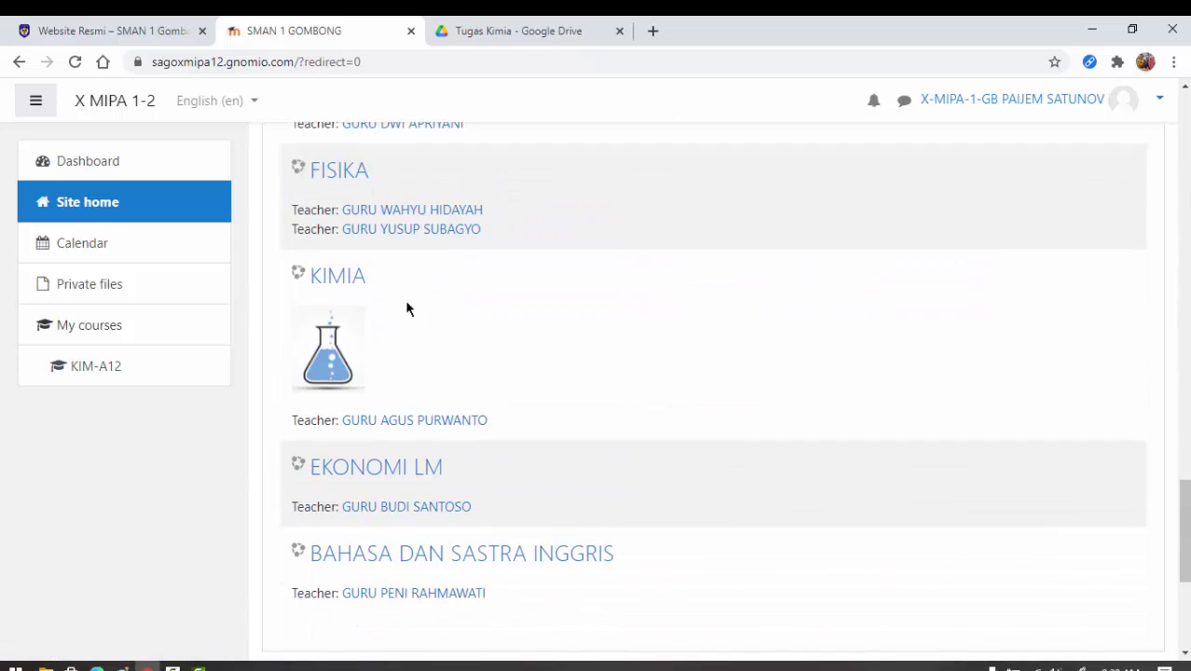
{"action": "left_click", "coordinate": [353, 282]}
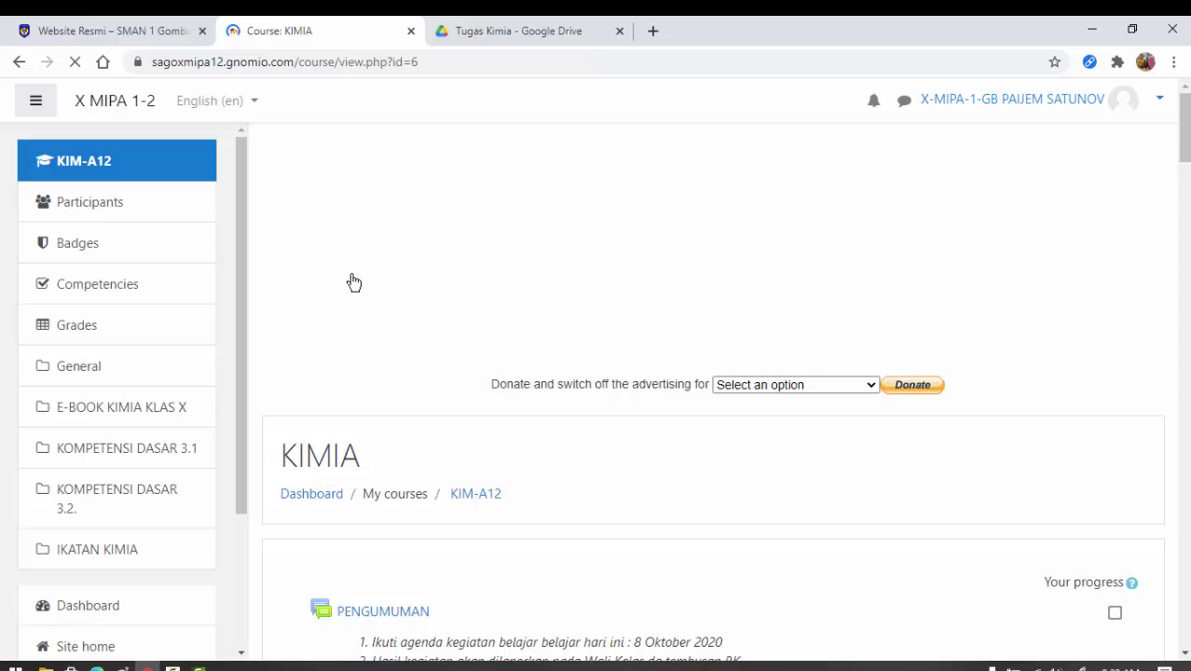
{"action": "scroll", "coordinate": [820, 275], "scroll_direction": "down", "scroll_amount": 10}
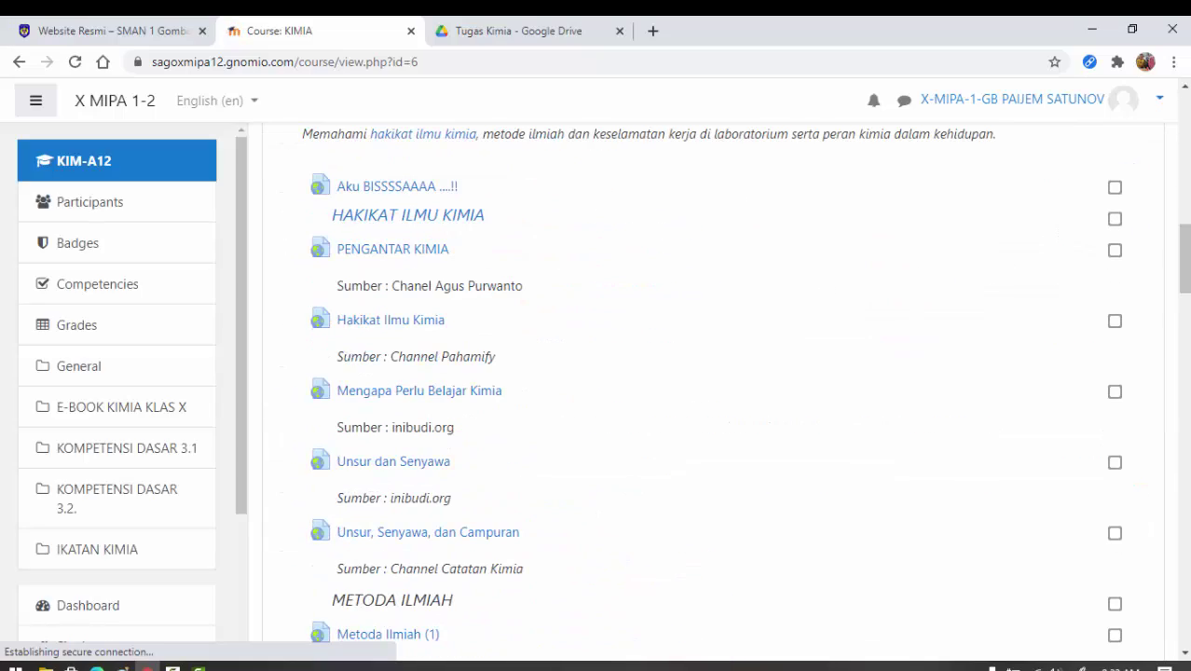
{"action": "left_click_drag", "start_coordinate": [1186, 265], "coordinate": [1187, 582]}
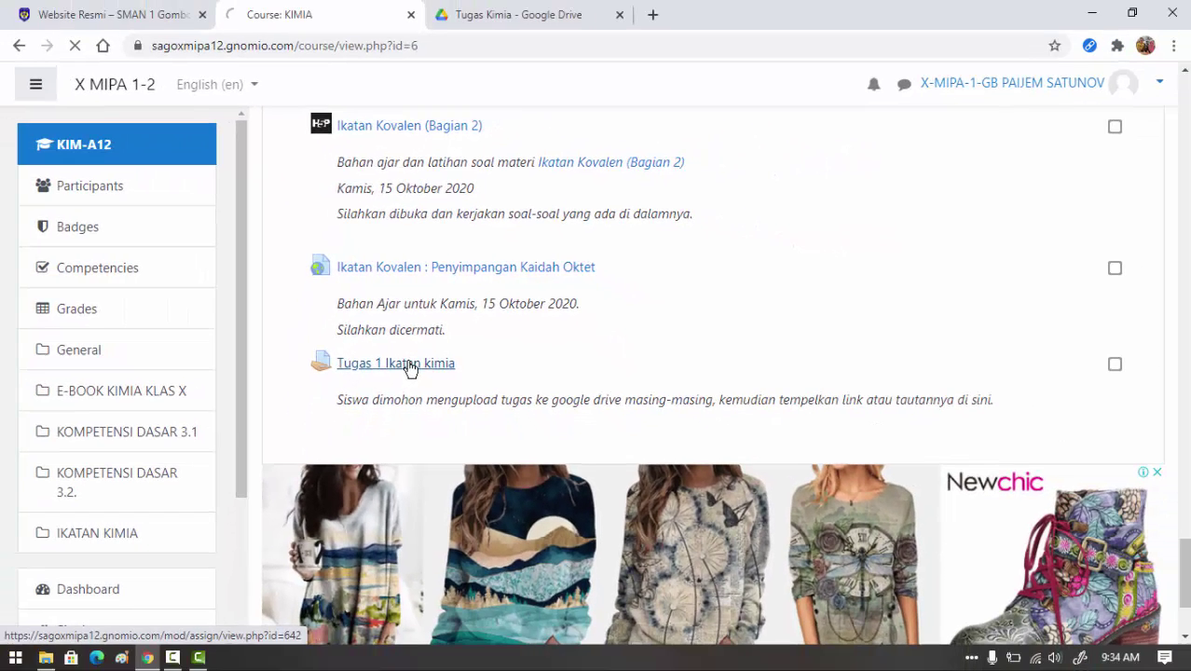
{"action": "left_click", "coordinate": [395, 388]}
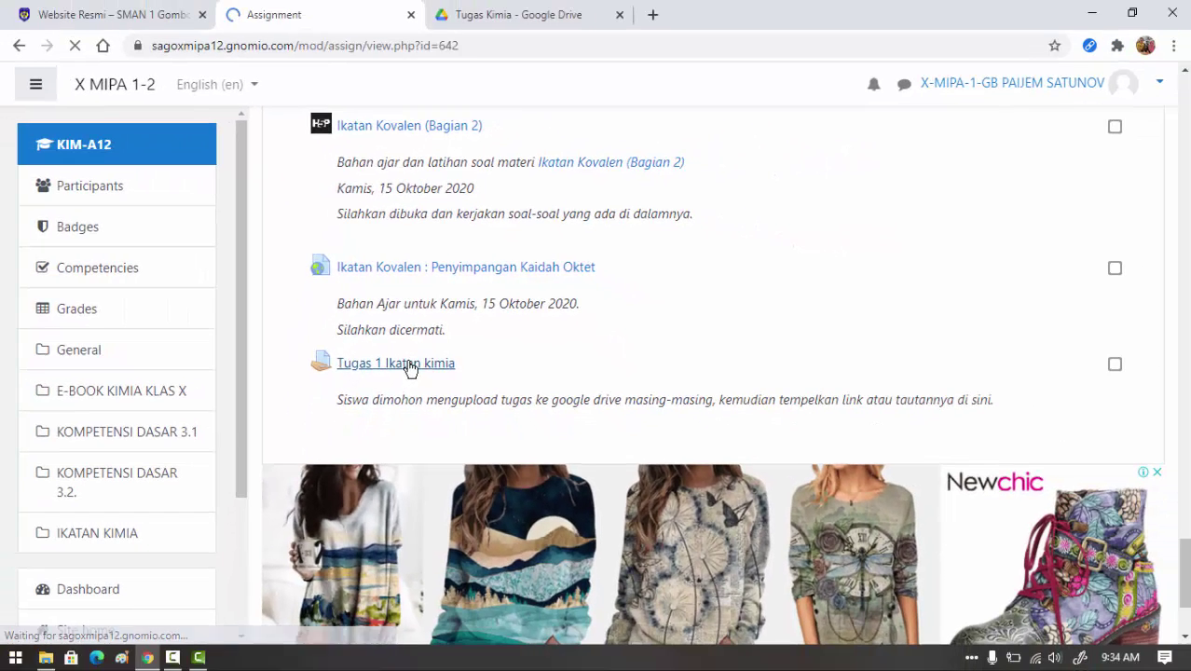
{"action": "scroll", "coordinate": [751, 304], "scroll_direction": "down", "scroll_amount": 2}
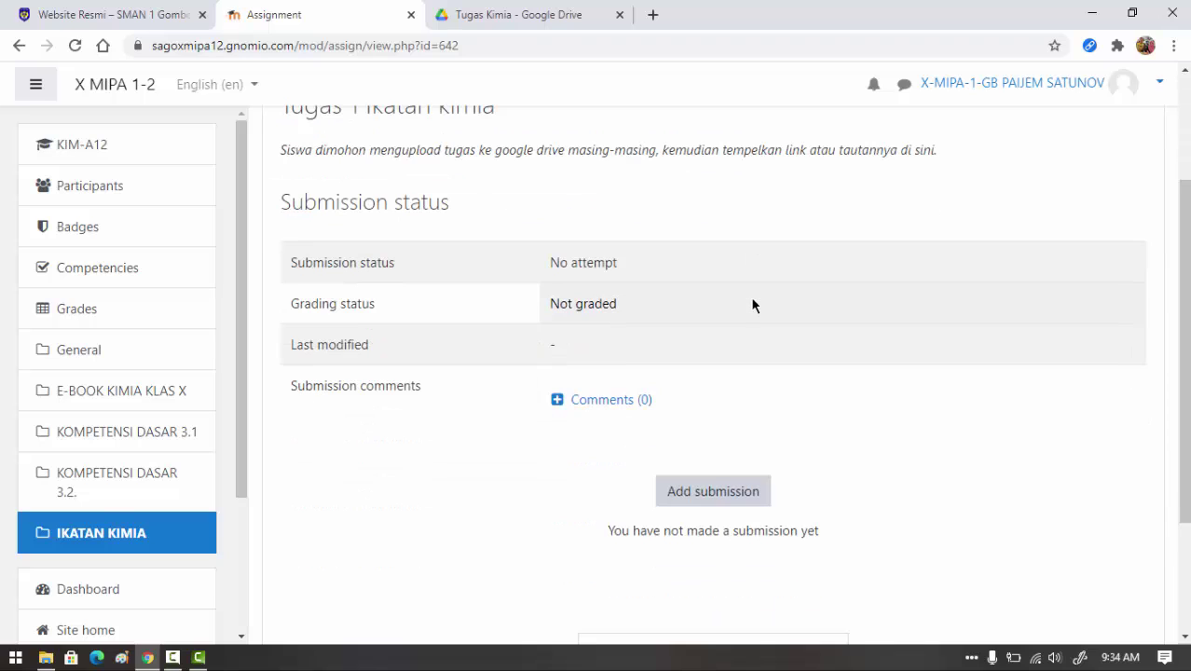
{"action": "scroll", "coordinate": [752, 304], "scroll_direction": "up", "scroll_amount": 1}
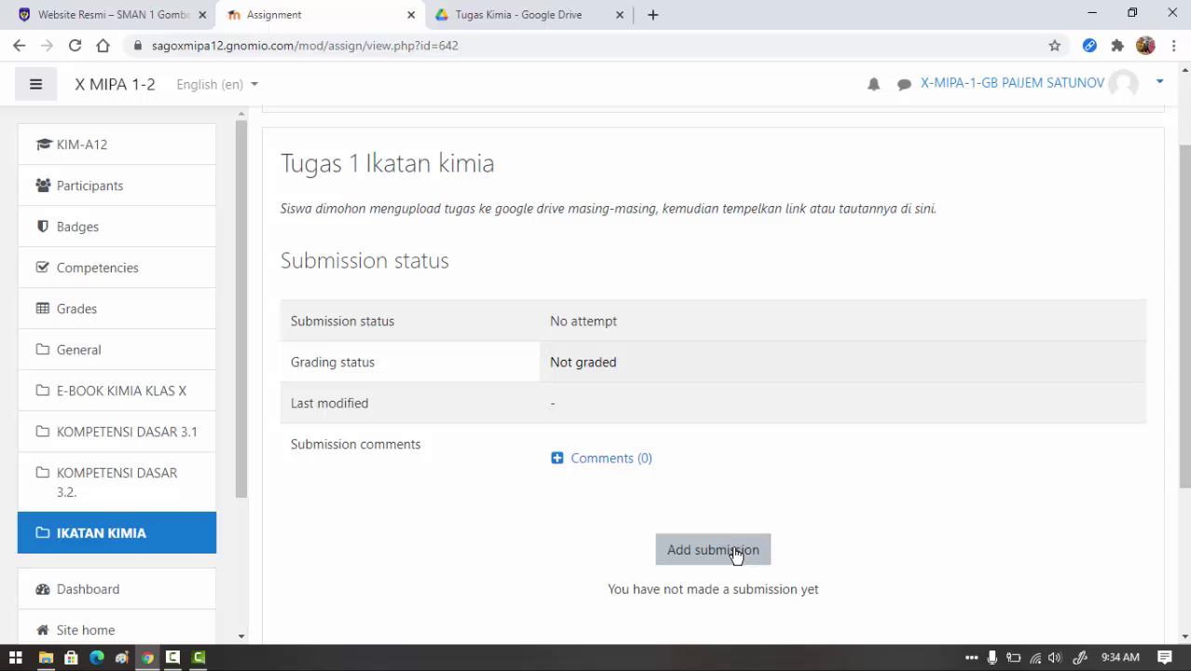
- Add a submission with online text 'Tugas Ikatan Kimia', the student's name and 'X MIPA 1'
{"action": "left_click", "coordinate": [730, 553]}
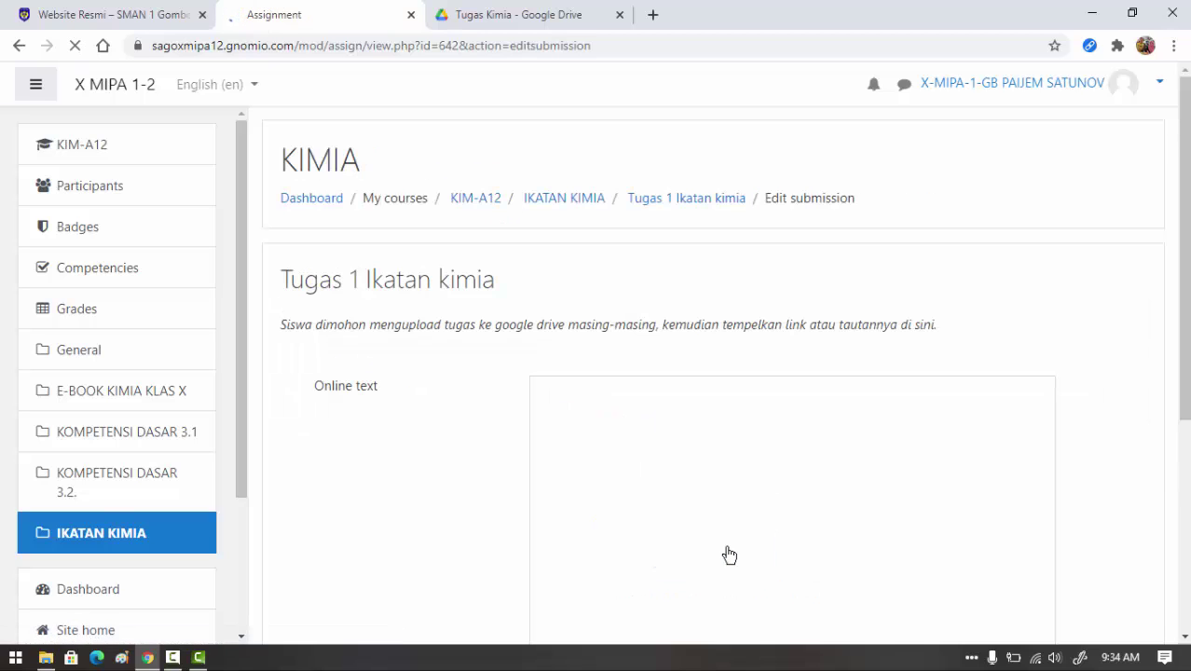
{"action": "scroll", "coordinate": [749, 417], "scroll_direction": "down", "scroll_amount": 1}
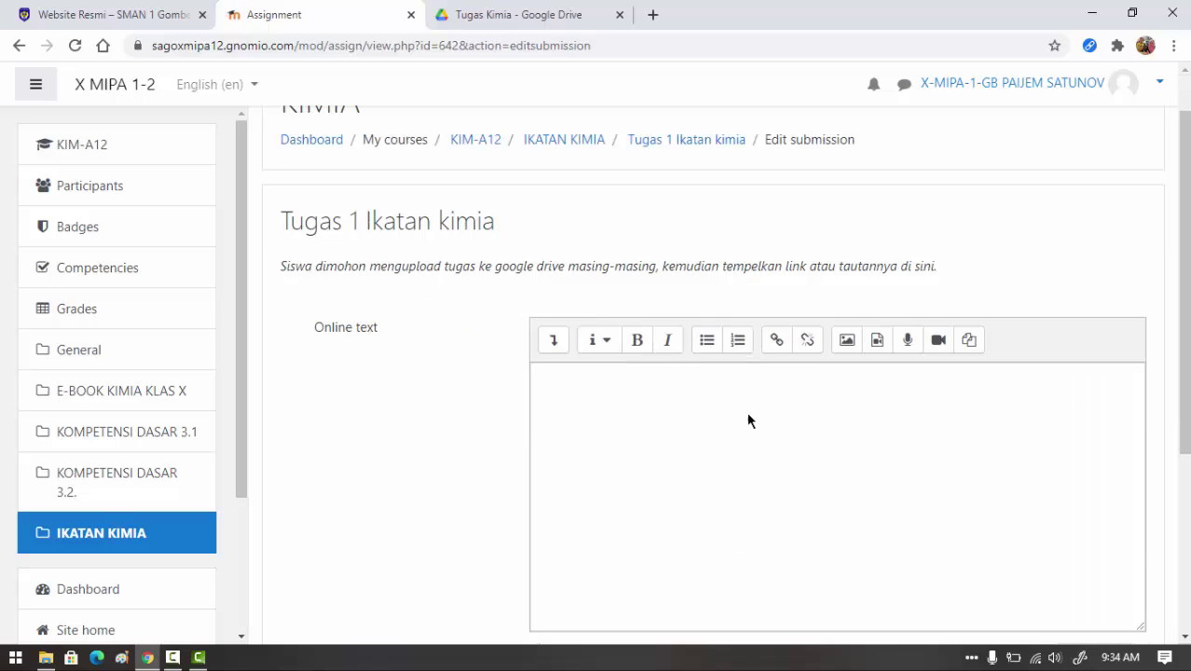
{"action": "left_click", "coordinate": [636, 327]}
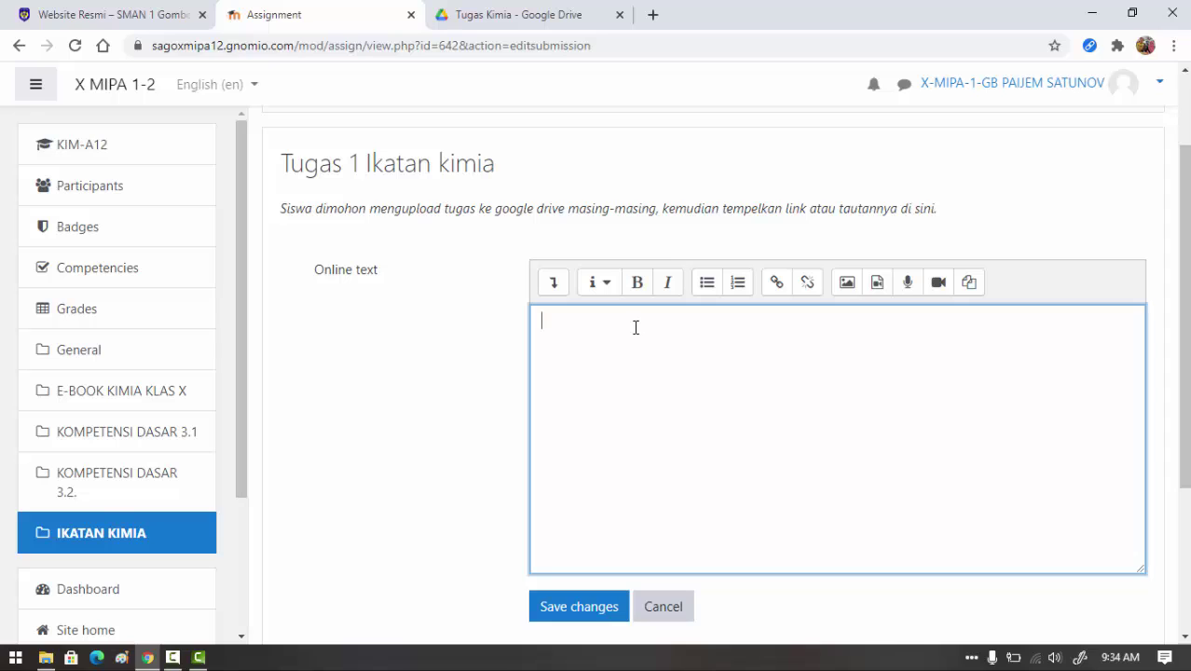
{"action": "type", "text": "Tugas Ikatan"}
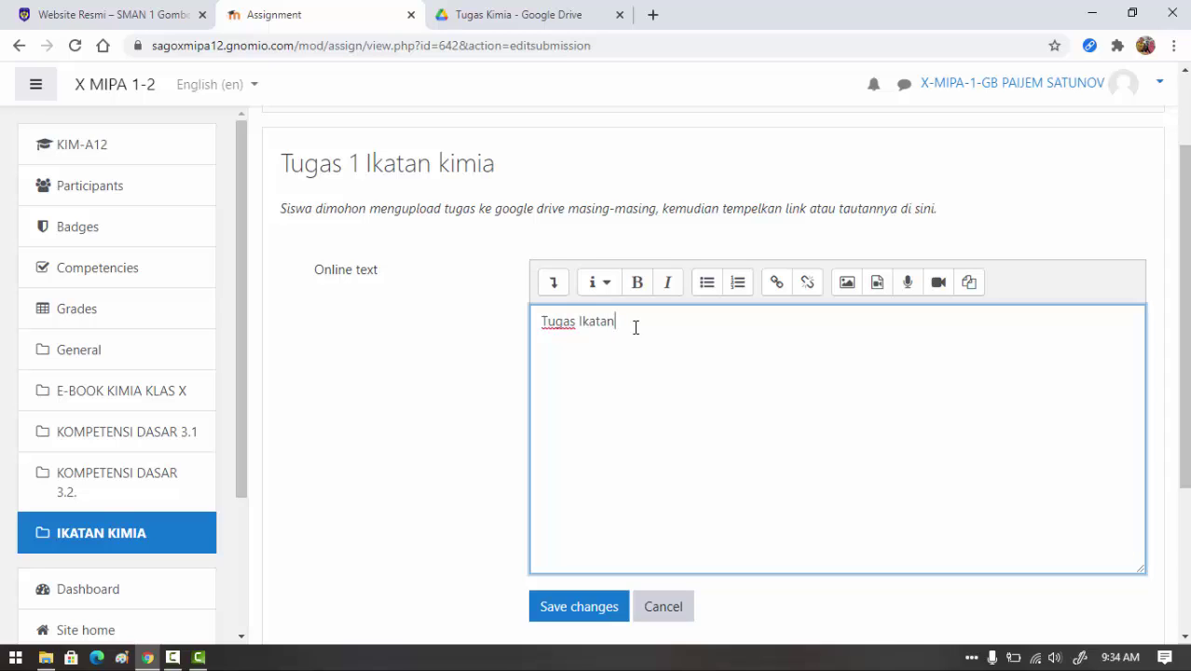
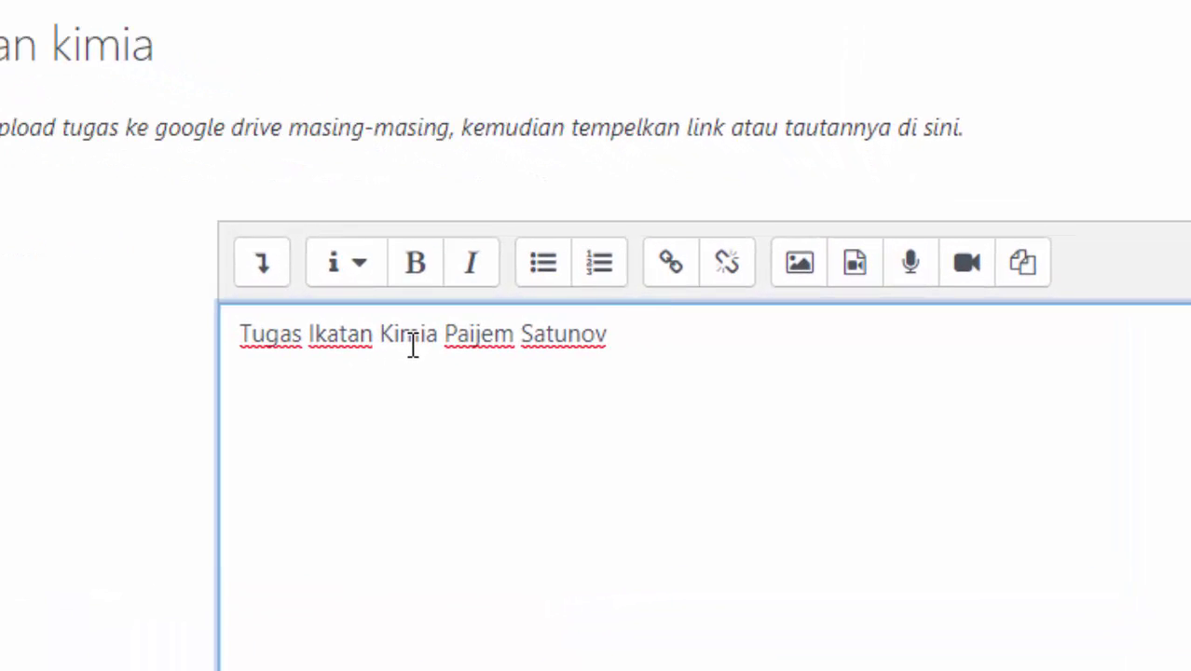
{"action": "type", "text": " X MIPA 1"}
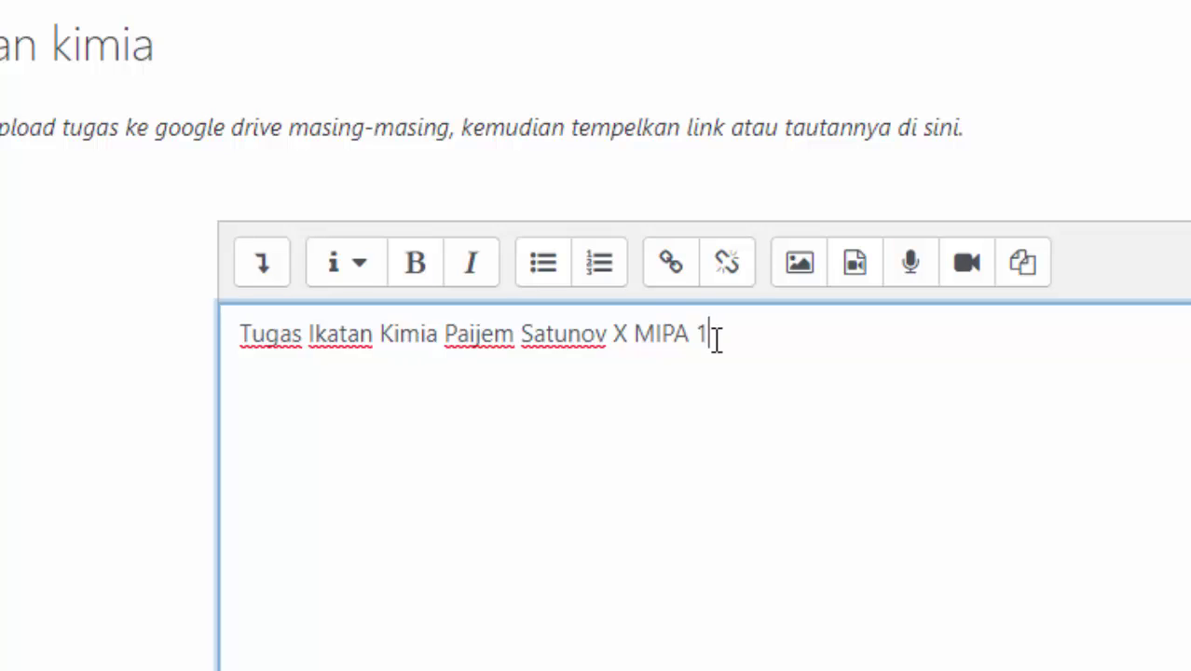
- Turn the submission title text into a link to the copied Google Drive share URL
{"action": "left_click_drag", "start_coordinate": [713, 336], "coordinate": [234, 354]}
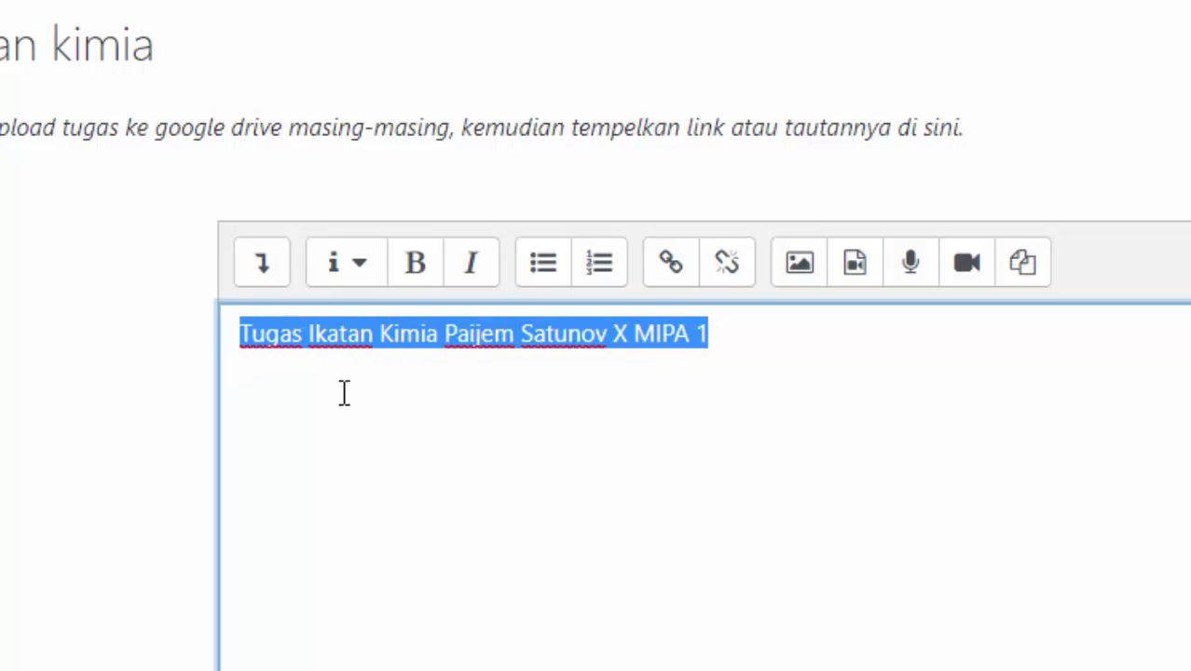
{"action": "left_click", "coordinate": [670, 270]}
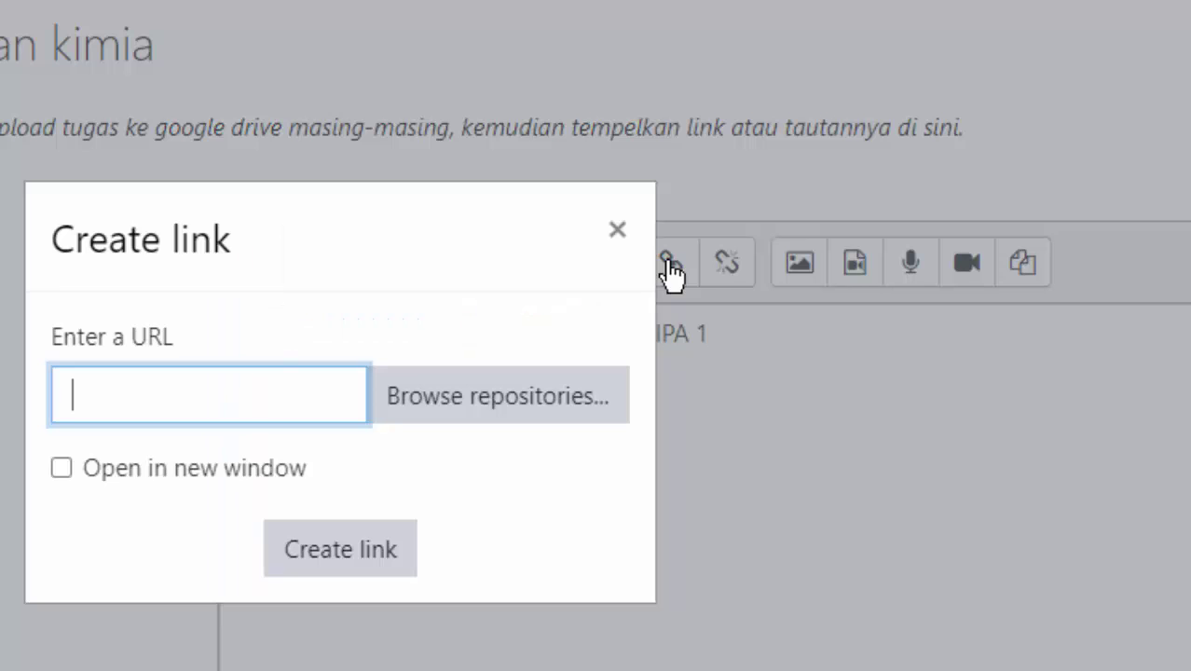
{"action": "right_click", "coordinate": [76, 396]}
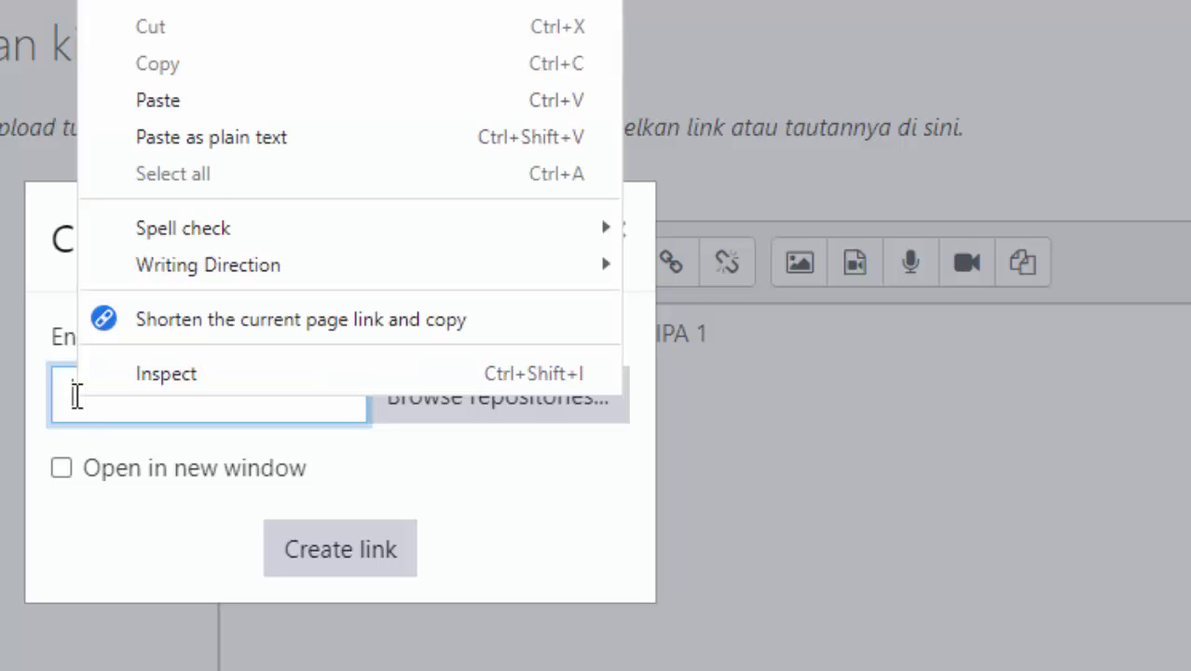
{"action": "left_click", "coordinate": [141, 99]}
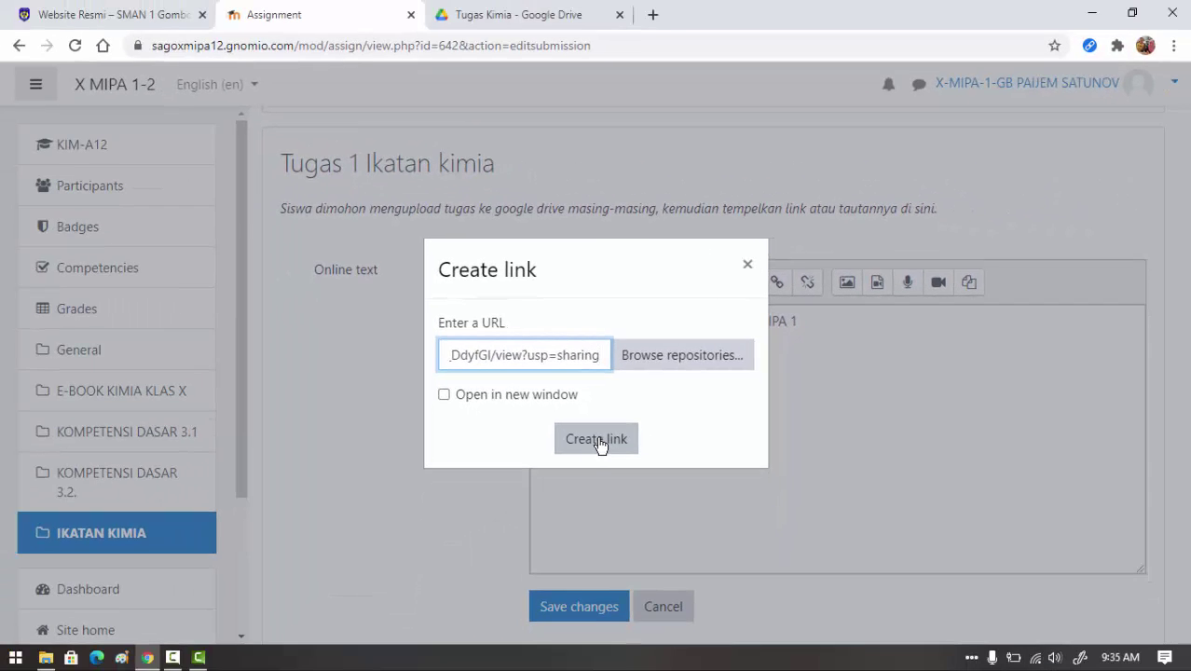
{"action": "left_click", "coordinate": [597, 440]}
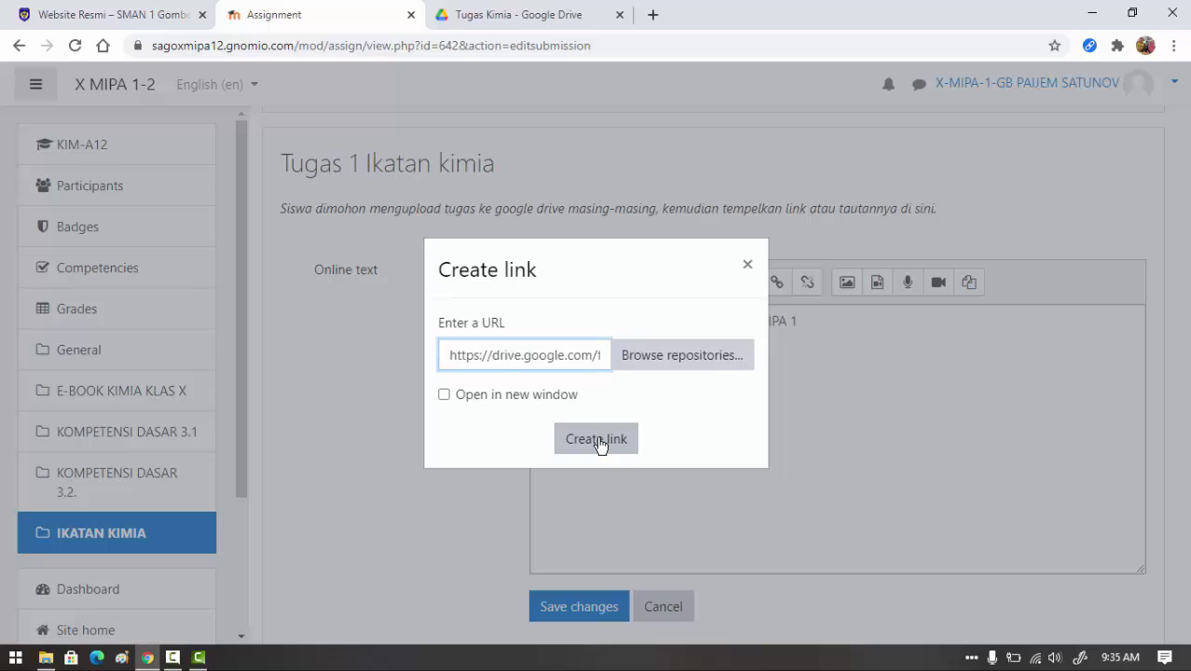
{"action": "left_click", "coordinate": [752, 395]}
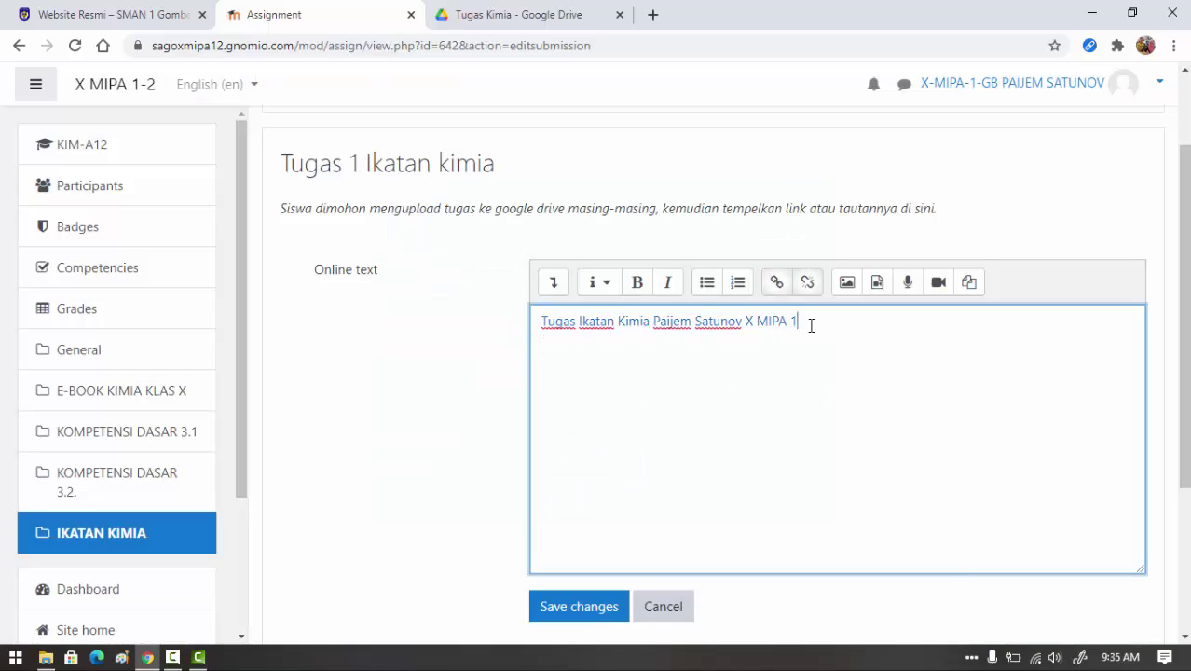
{"action": "scroll", "coordinate": [890, 372], "scroll_direction": "down", "scroll_amount": 3}
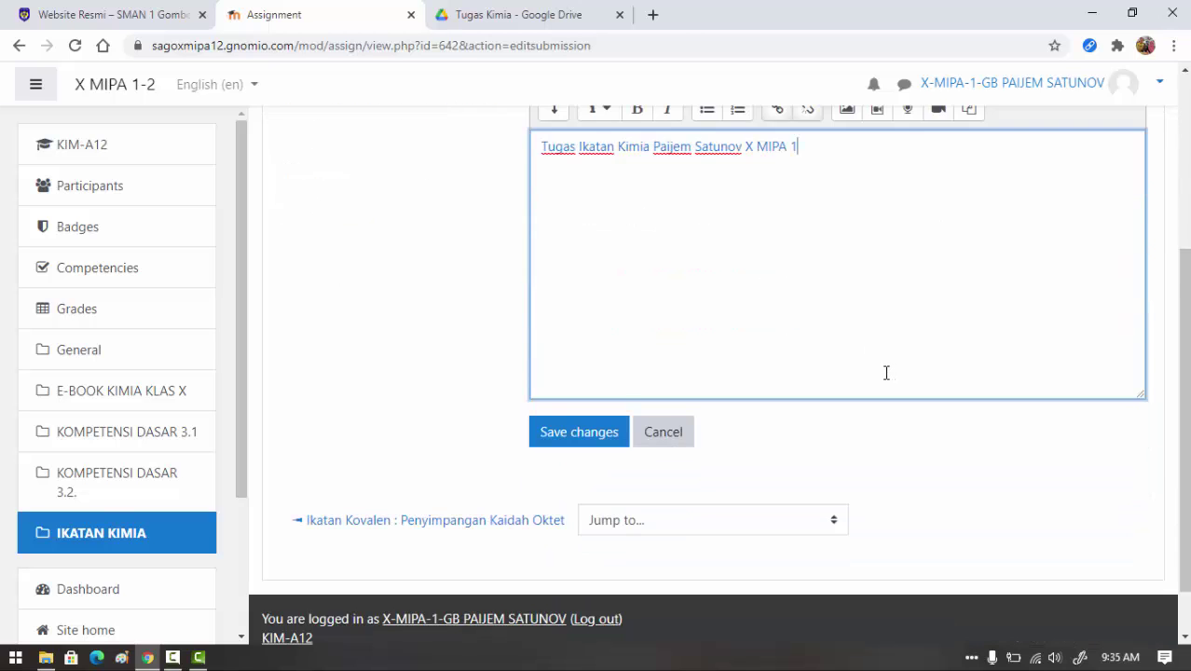
{"action": "scroll", "coordinate": [742, 389], "scroll_direction": "up", "scroll_amount": 2}
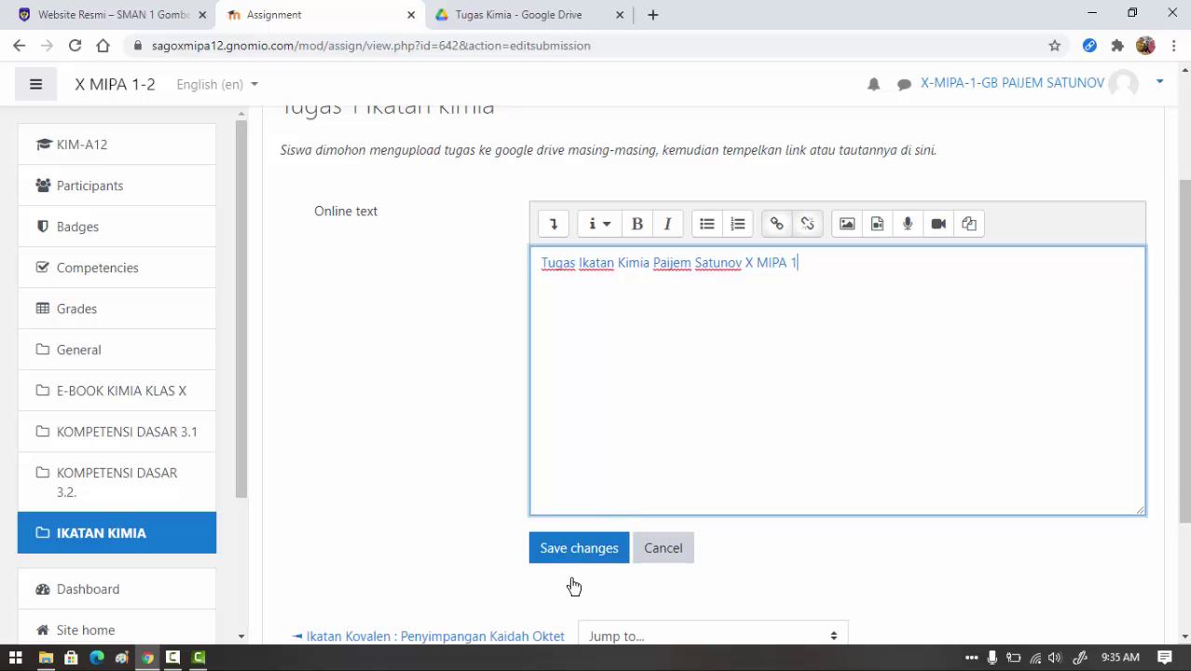
- Save the online text submission and check it shows Submitted for grading
{"action": "left_click", "coordinate": [579, 556]}
{"action": "left_click", "coordinate": [579, 555]}
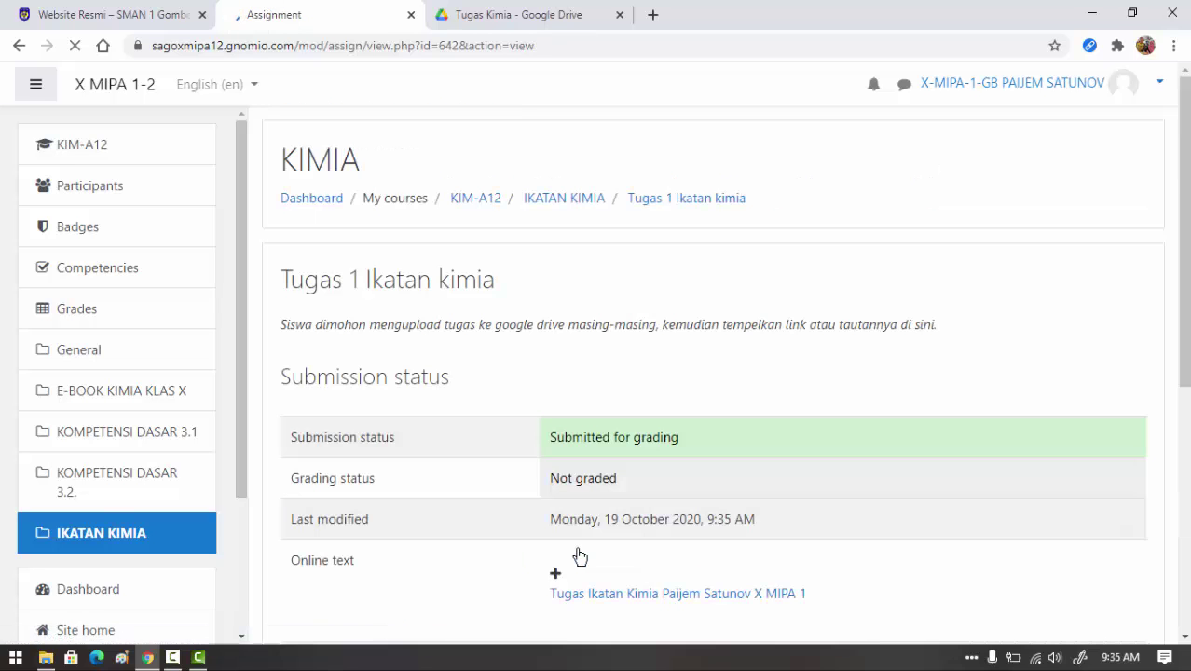
{"action": "scroll", "coordinate": [817, 479], "scroll_direction": "down", "scroll_amount": 1}
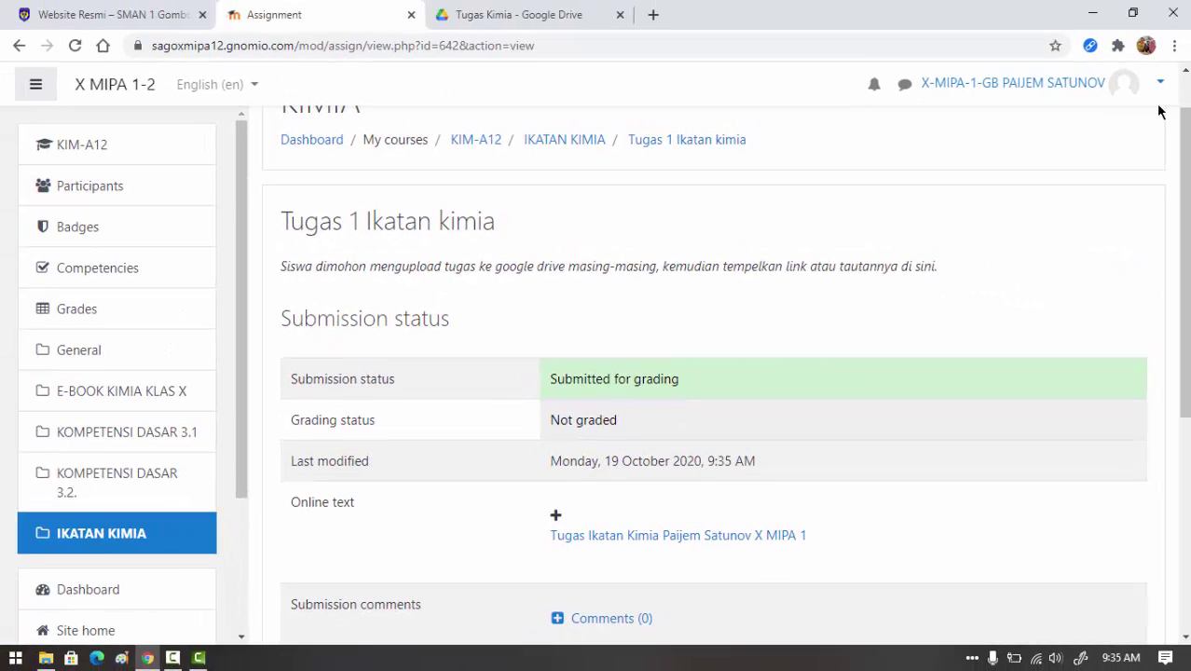
{"action": "left_click", "coordinate": [1160, 86]}
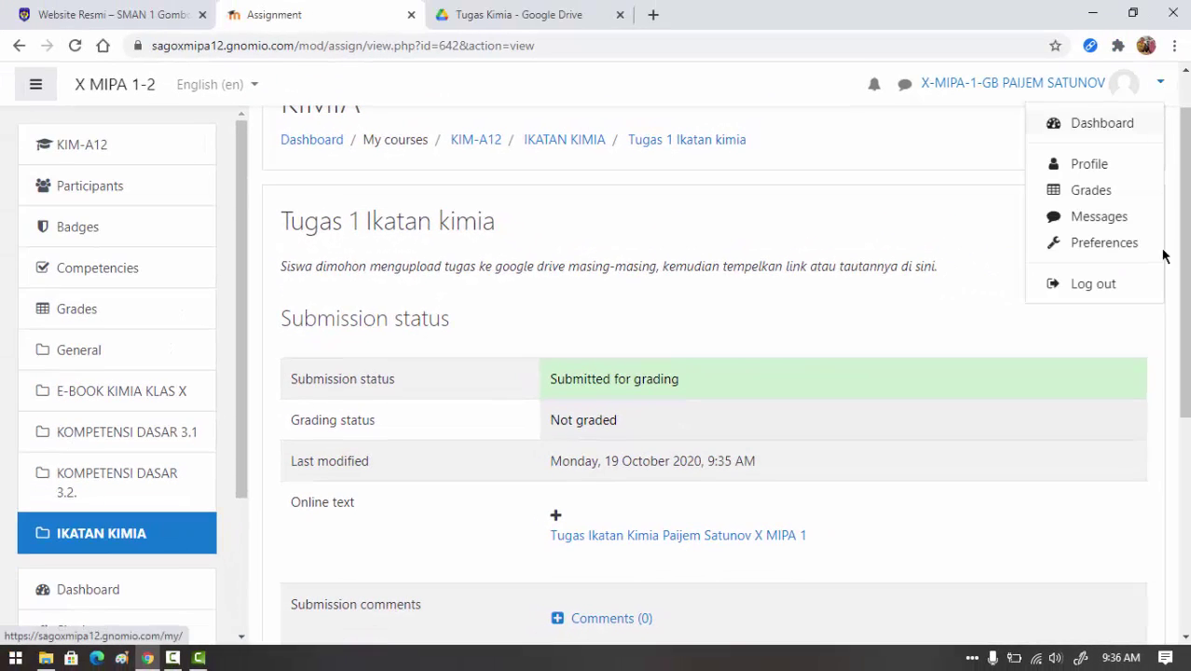
- Log out of the student account and sign in with the teacher's saved login
{"action": "left_click", "coordinate": [1110, 284]}
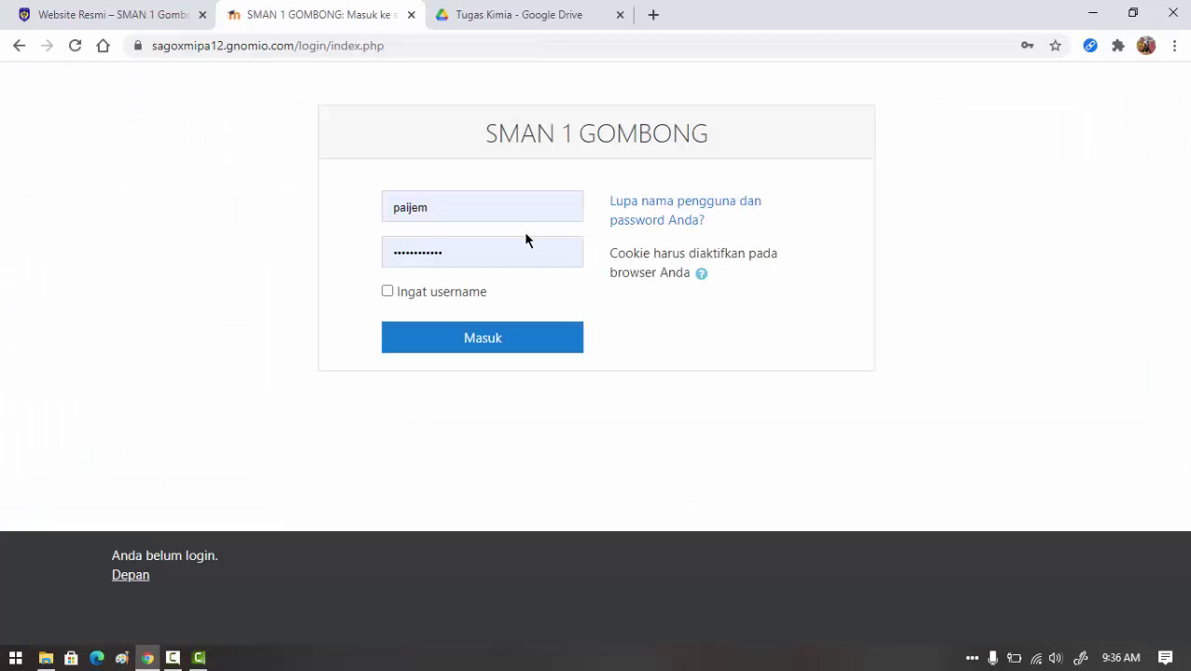
{"action": "left_click", "coordinate": [510, 208]}
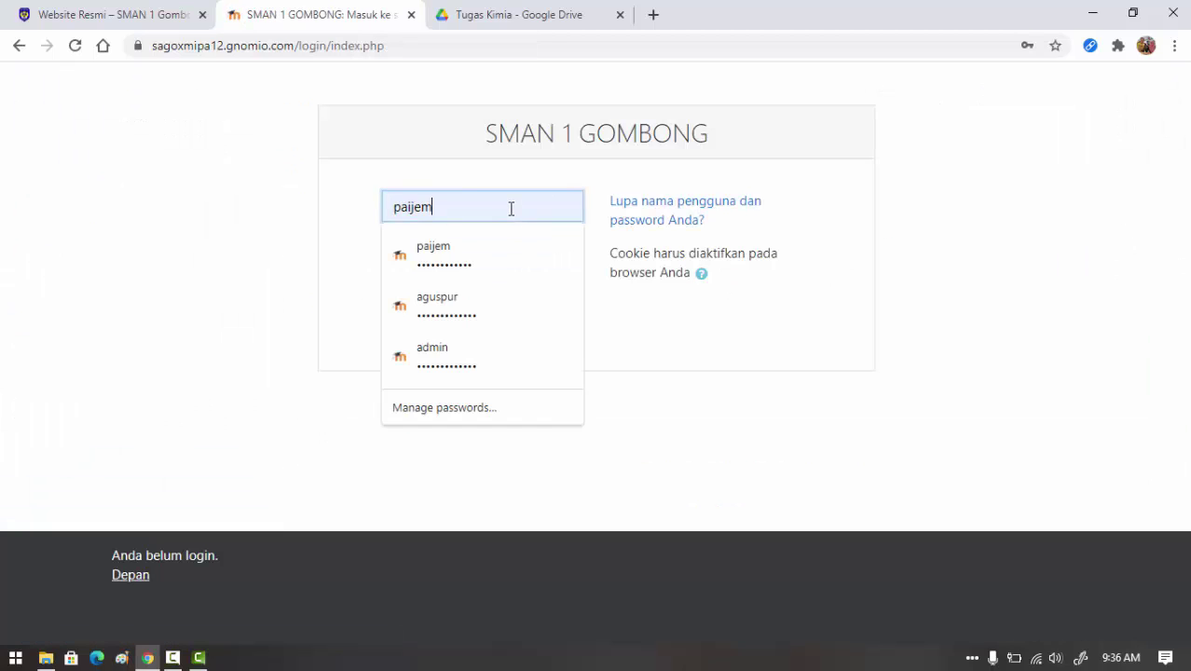
{"action": "left_click", "coordinate": [497, 315]}
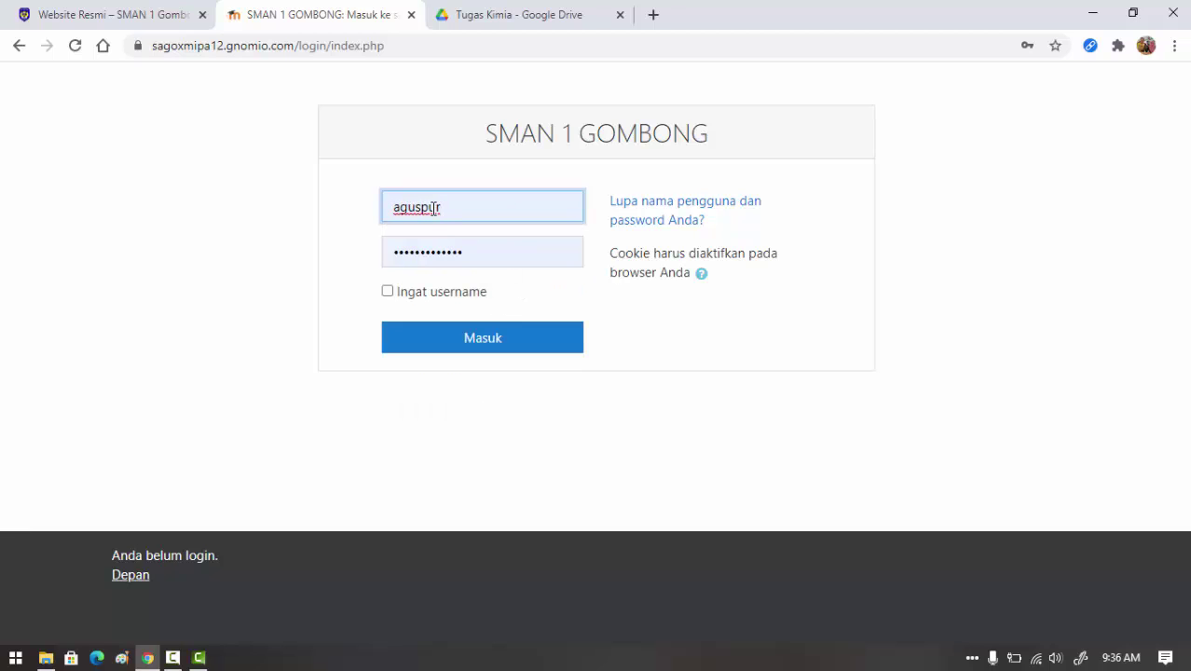
{"action": "left_click", "coordinate": [502, 345]}
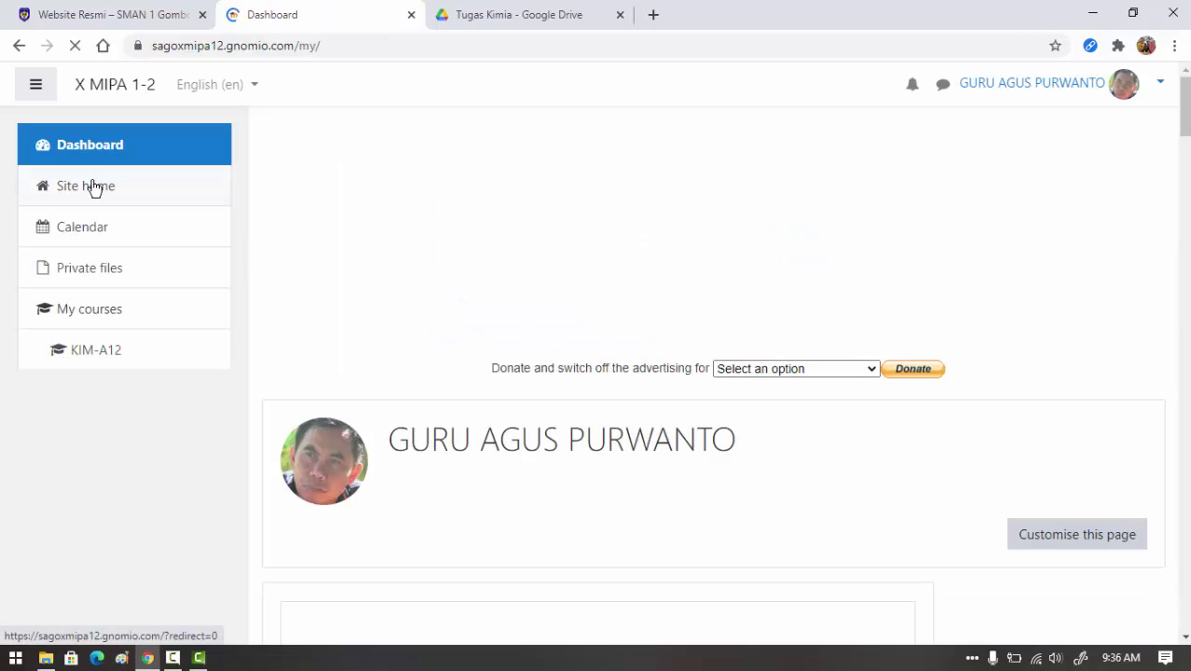
- Open the KIMIA course from Site home
{"action": "left_click", "coordinate": [101, 185]}
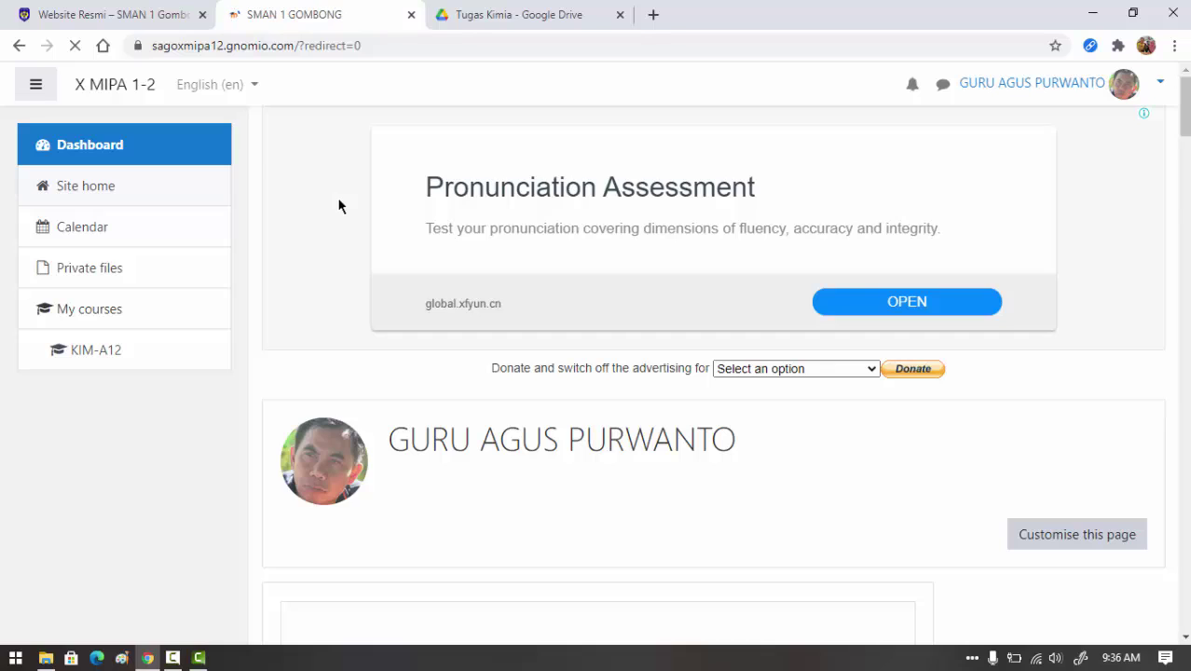
{"action": "scroll", "coordinate": [372, 224], "scroll_direction": "down", "scroll_amount": 15}
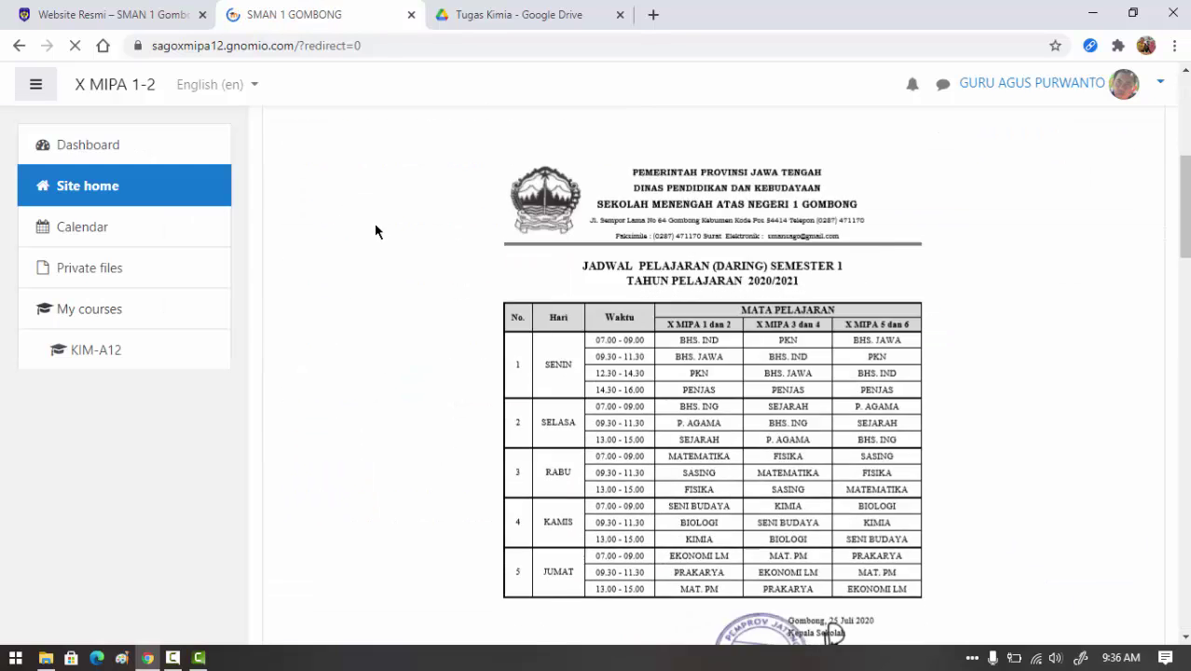
{"action": "scroll", "coordinate": [391, 244], "scroll_direction": "down", "scroll_amount": 1}
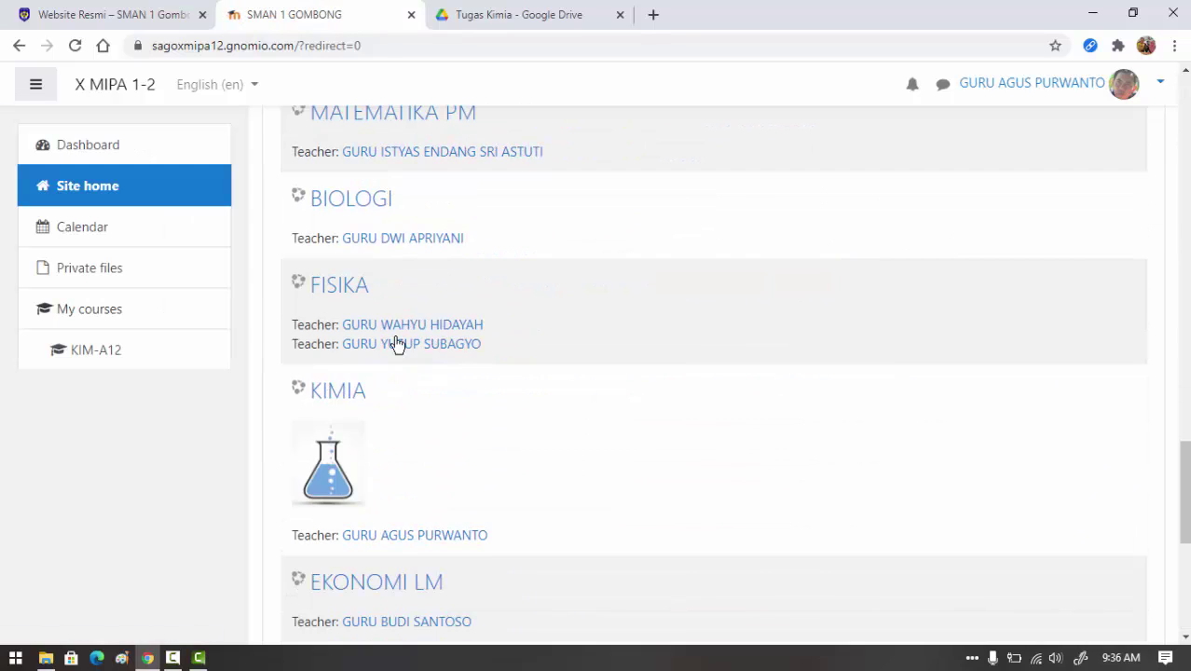
{"action": "left_click", "coordinate": [350, 392]}
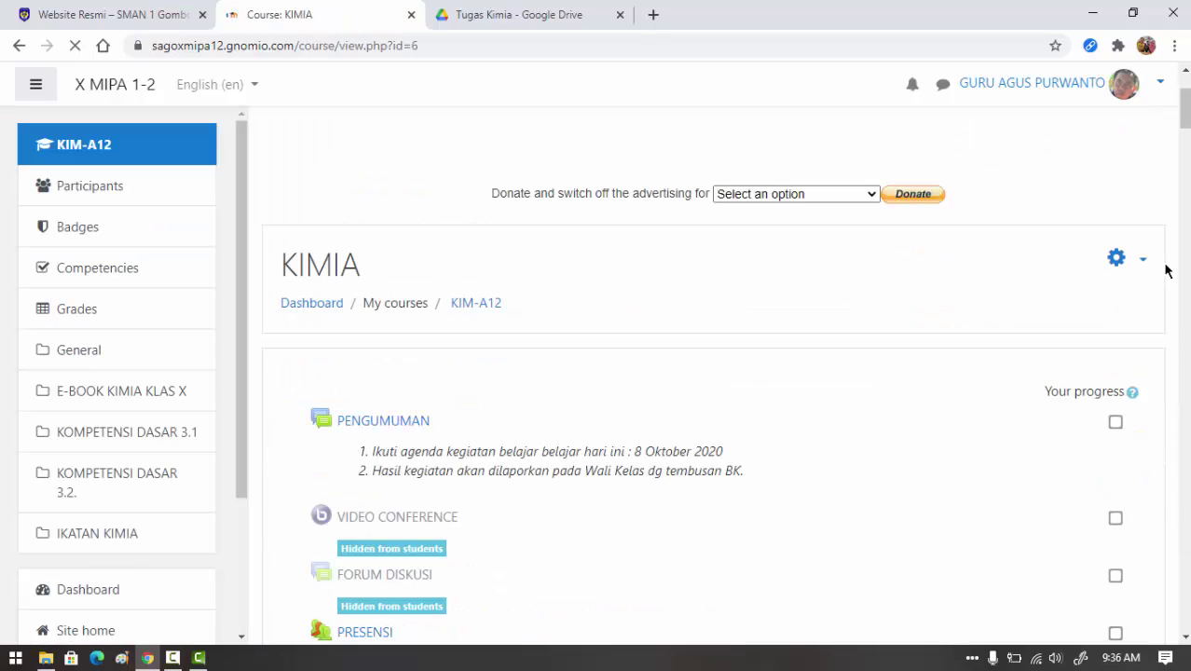
- Turn editing on in KIMIA and open Tugas 1 Ikatan kimia's grading summary
{"action": "left_click", "coordinate": [1127, 258]}
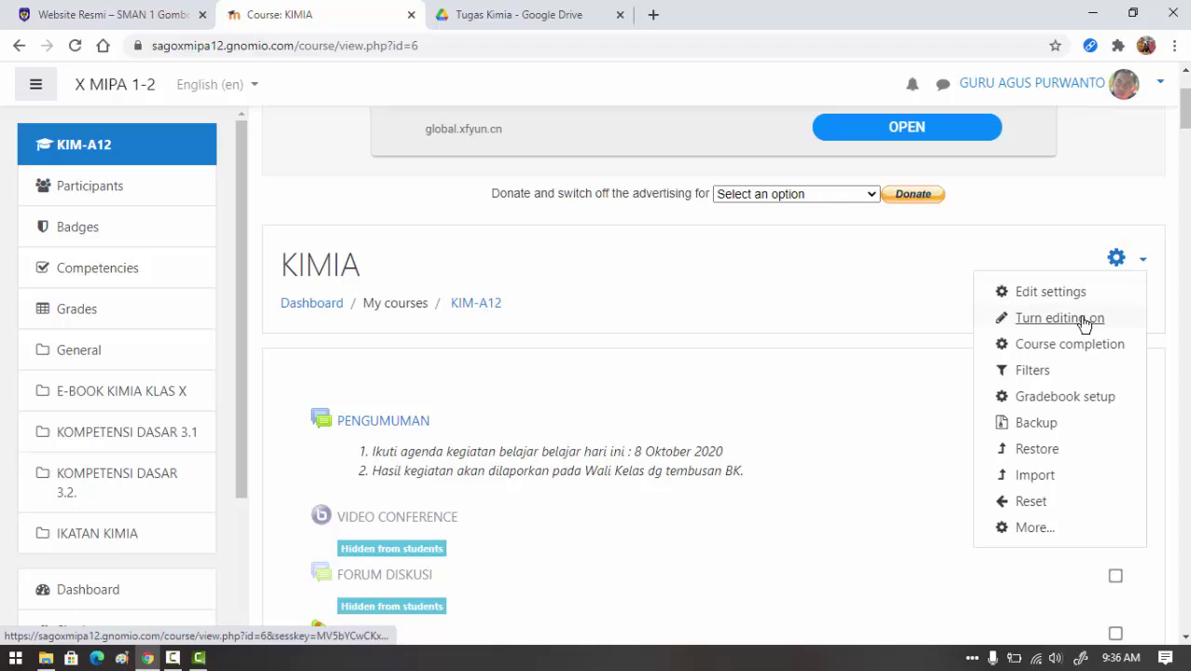
{"action": "left_click", "coordinate": [1014, 314]}
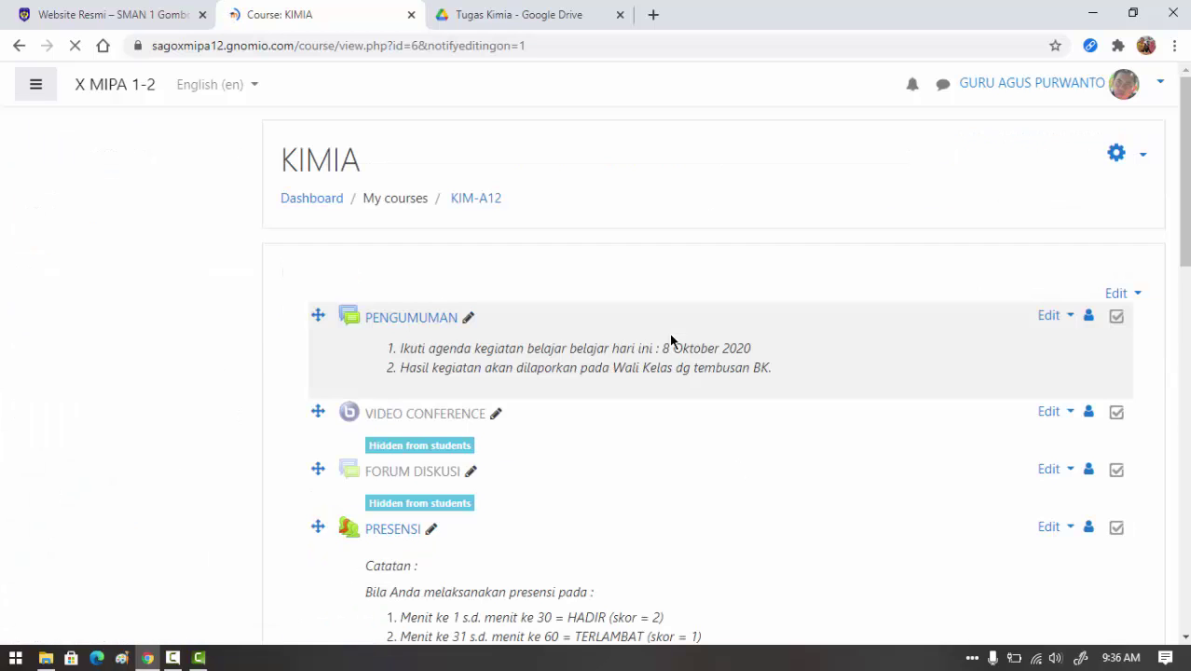
{"action": "scroll", "coordinate": [669, 338], "scroll_direction": "down", "scroll_amount": 7}
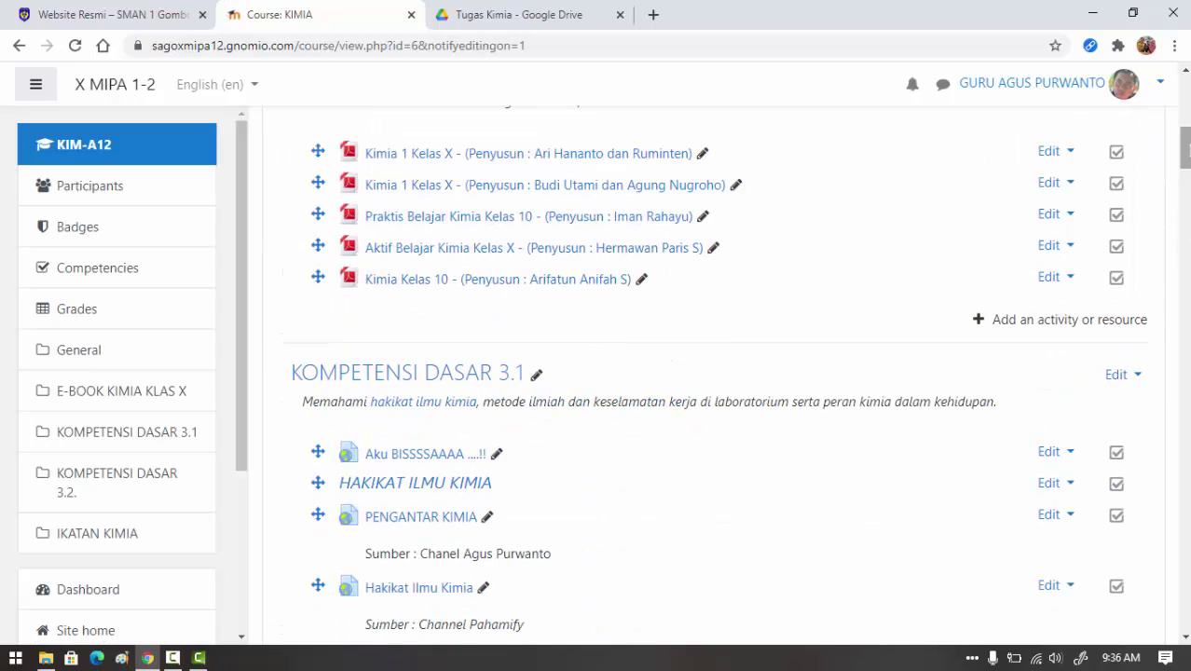
{"action": "scroll", "coordinate": [713, 373], "scroll_direction": "down", "scroll_amount": 15}
{"action": "scroll", "coordinate": [470, 485], "scroll_direction": "down", "scroll_amount": 10}
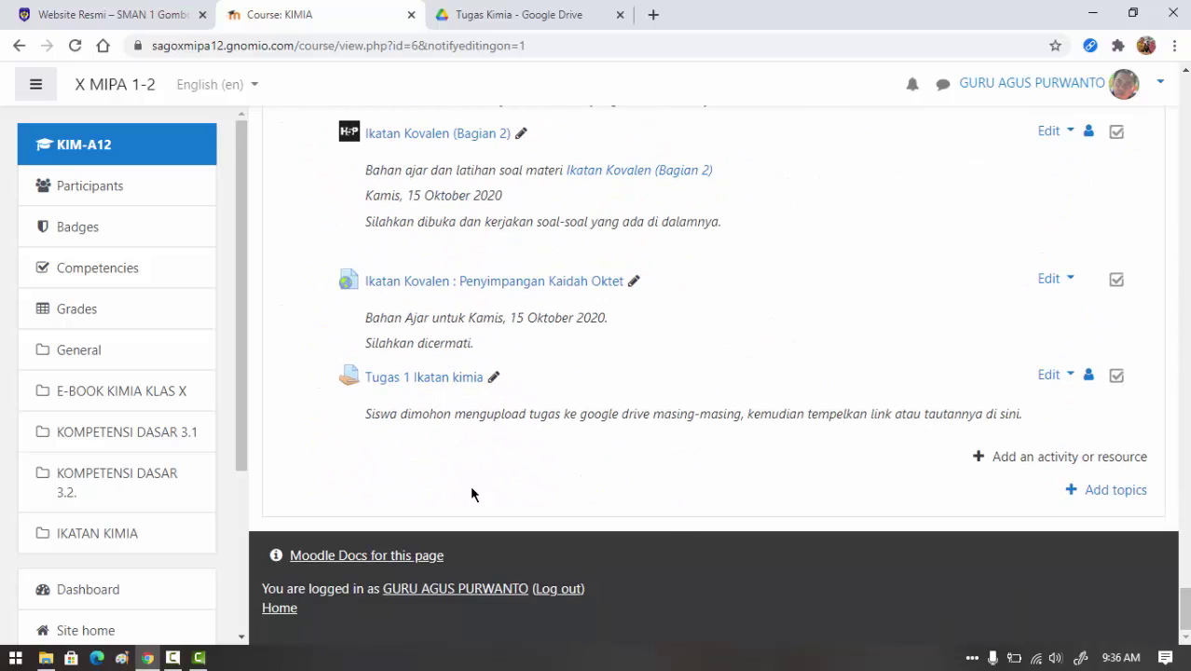
{"action": "left_click", "coordinate": [433, 382]}
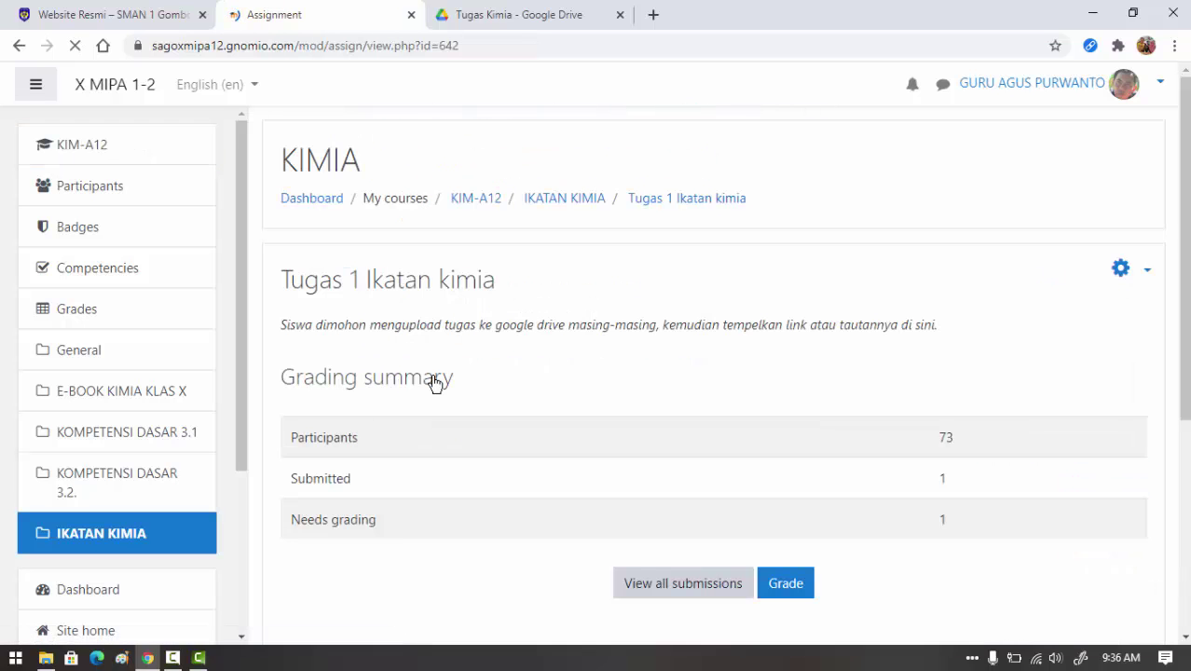
{"action": "scroll", "coordinate": [750, 365], "scroll_direction": "down", "scroll_amount": 1}
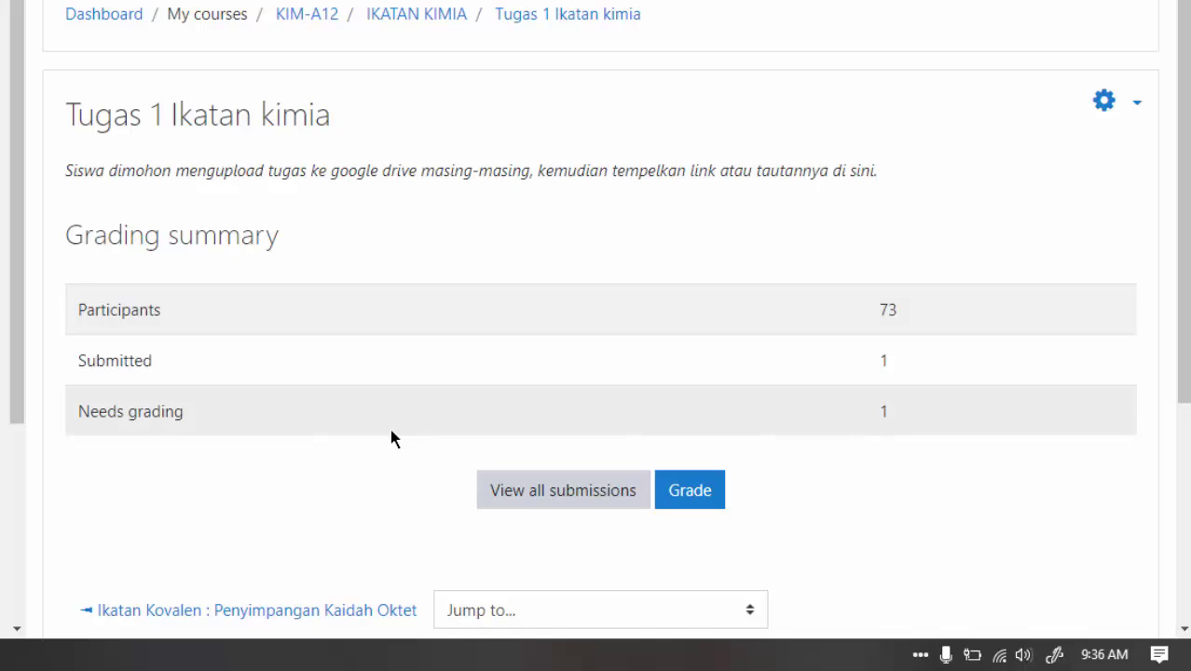
- Open the student's submission in the grader and open its Drive link in a new tab
{"action": "left_click", "coordinate": [538, 499]}
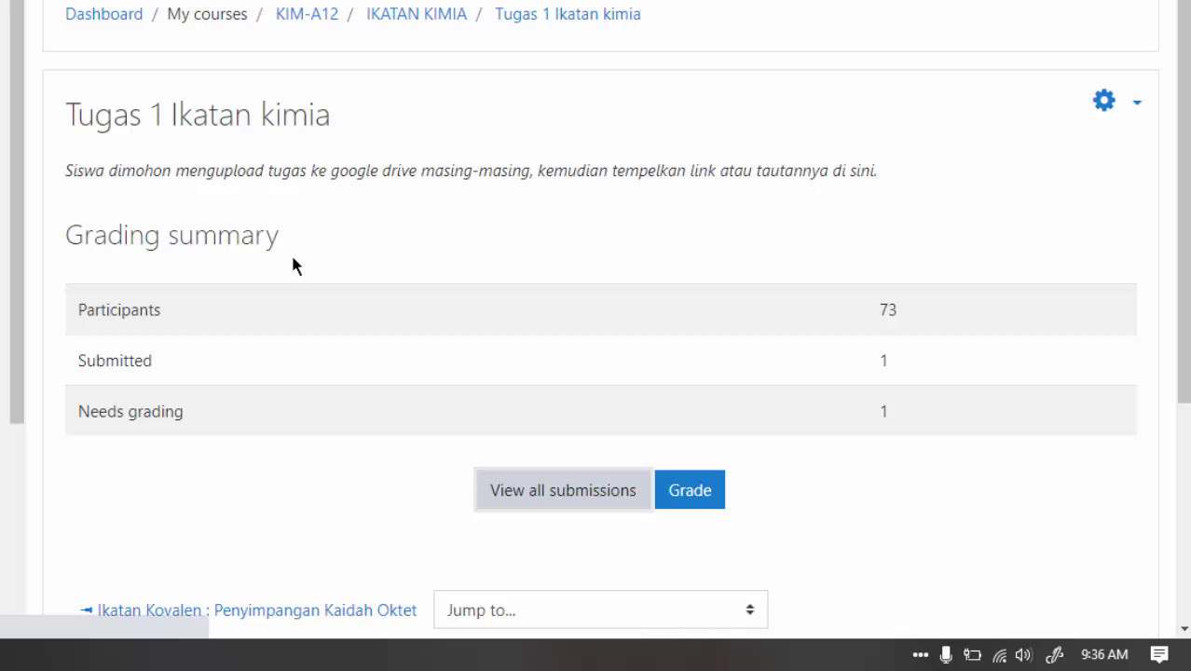
{"action": "scroll", "coordinate": [484, 289], "scroll_direction": "down", "scroll_amount": 4}
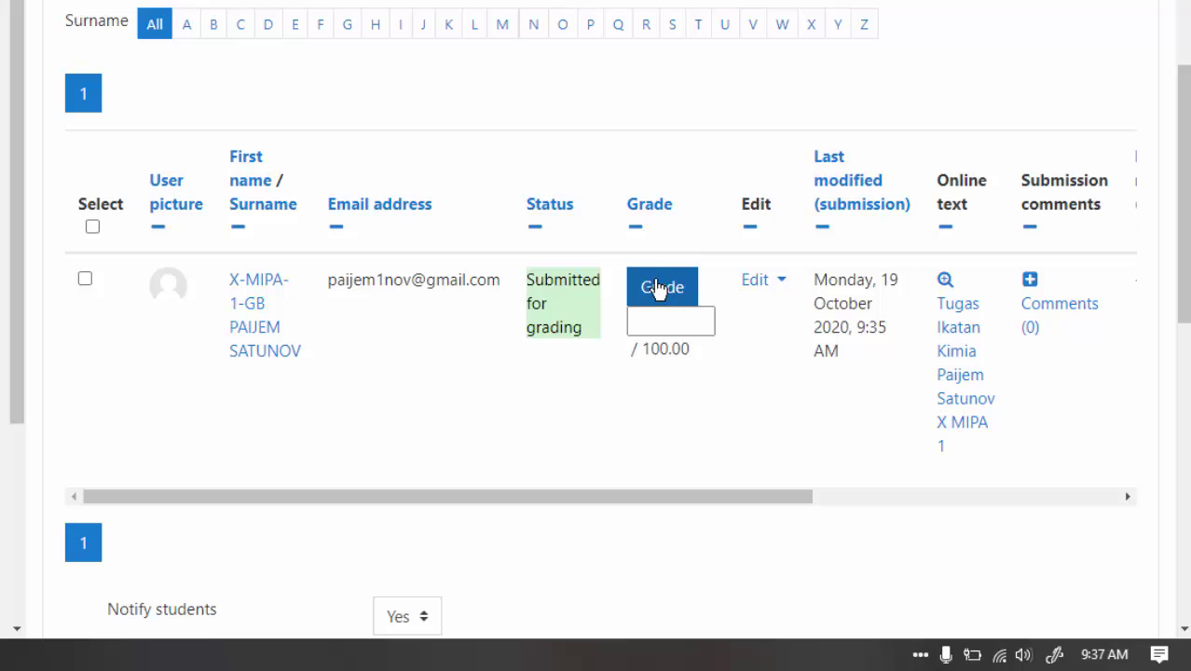
{"action": "left_click", "coordinate": [658, 289]}
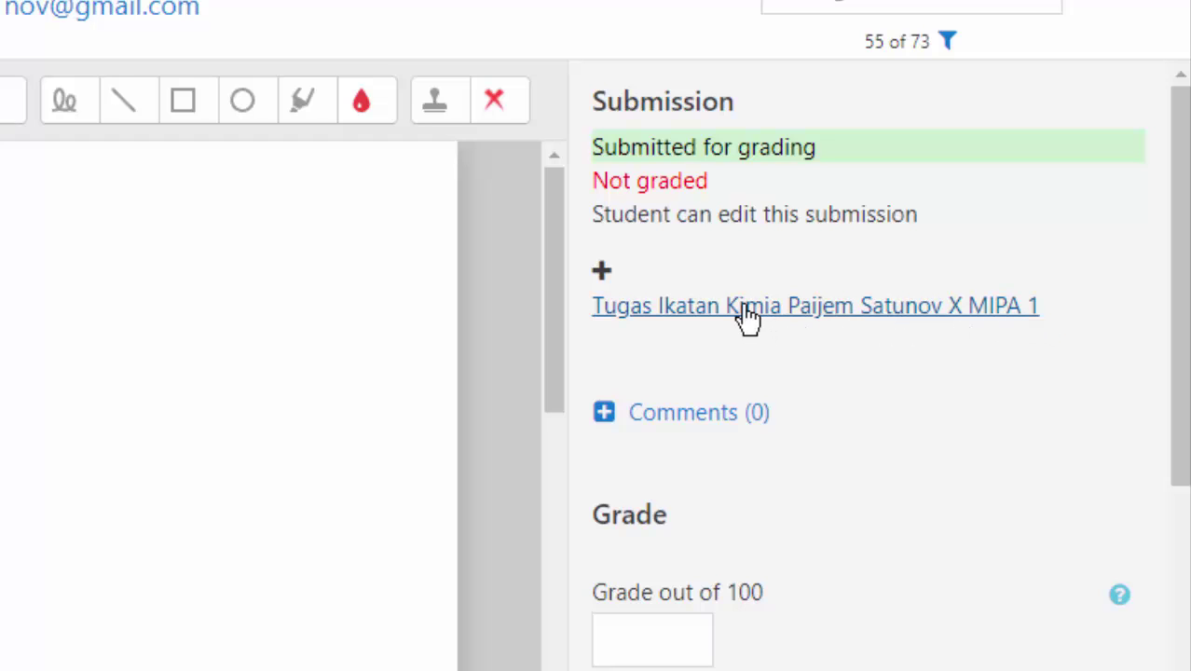
{"action": "right_click", "coordinate": [645, 309]}
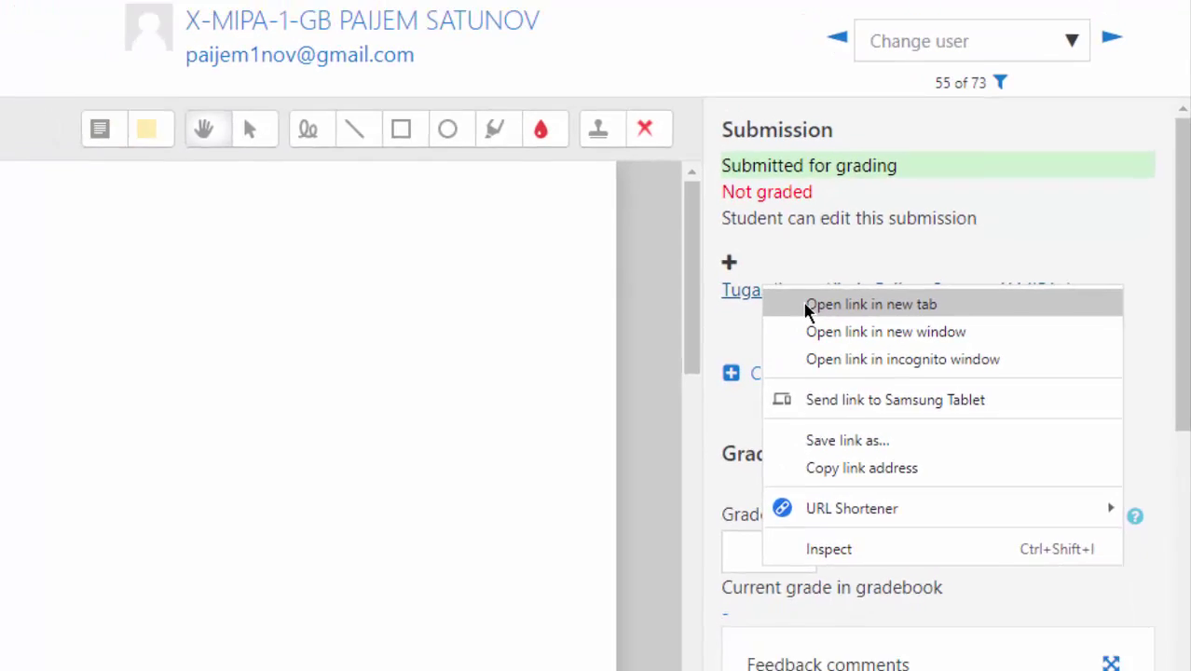
{"action": "left_click", "coordinate": [699, 324]}
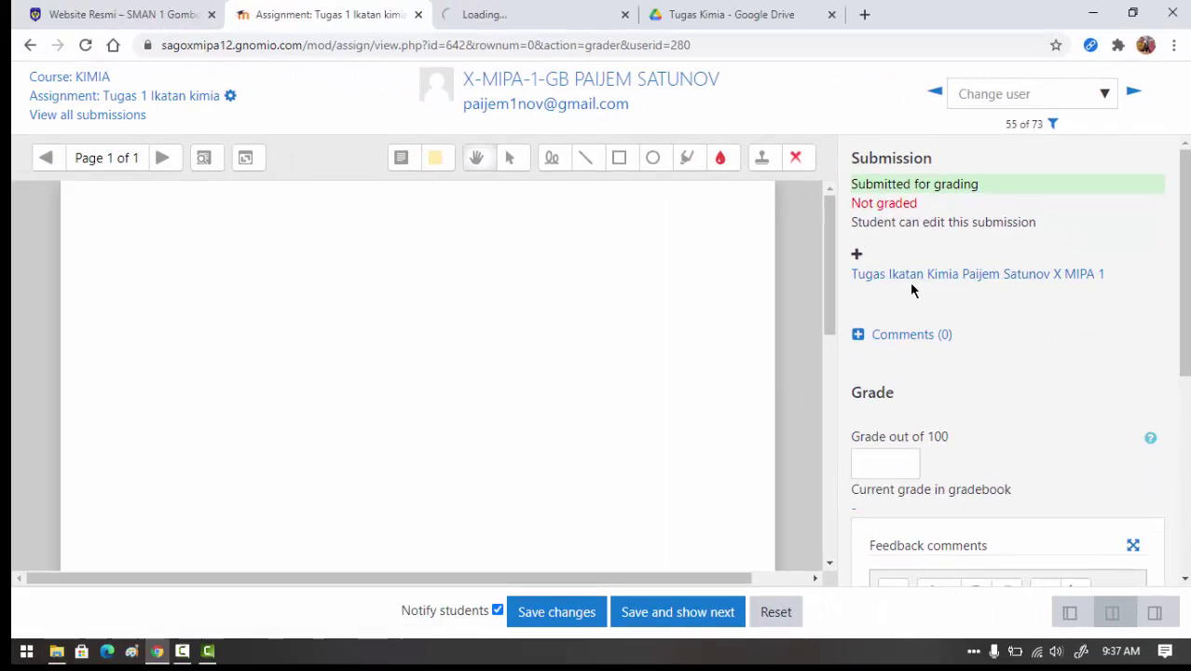
{"action": "left_click", "coordinate": [524, 16]}
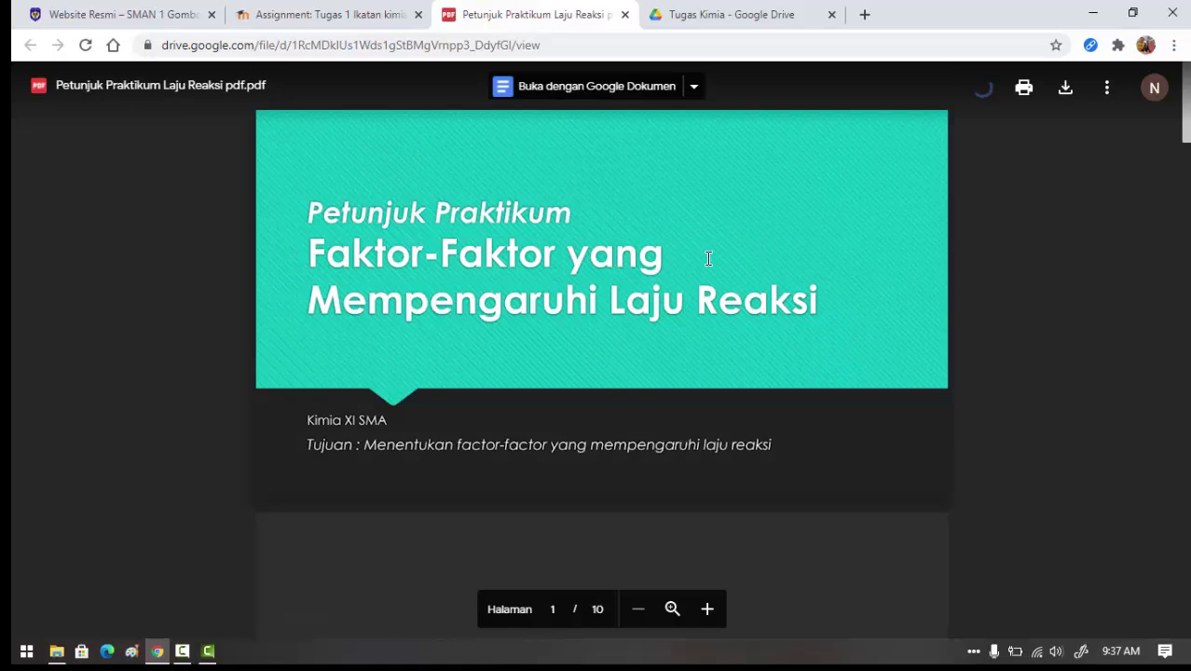
{"action": "scroll", "coordinate": [671, 266], "scroll_direction": "down", "scroll_amount": 1}
{"action": "scroll", "coordinate": [599, 275], "scroll_direction": "up", "scroll_amount": 1}
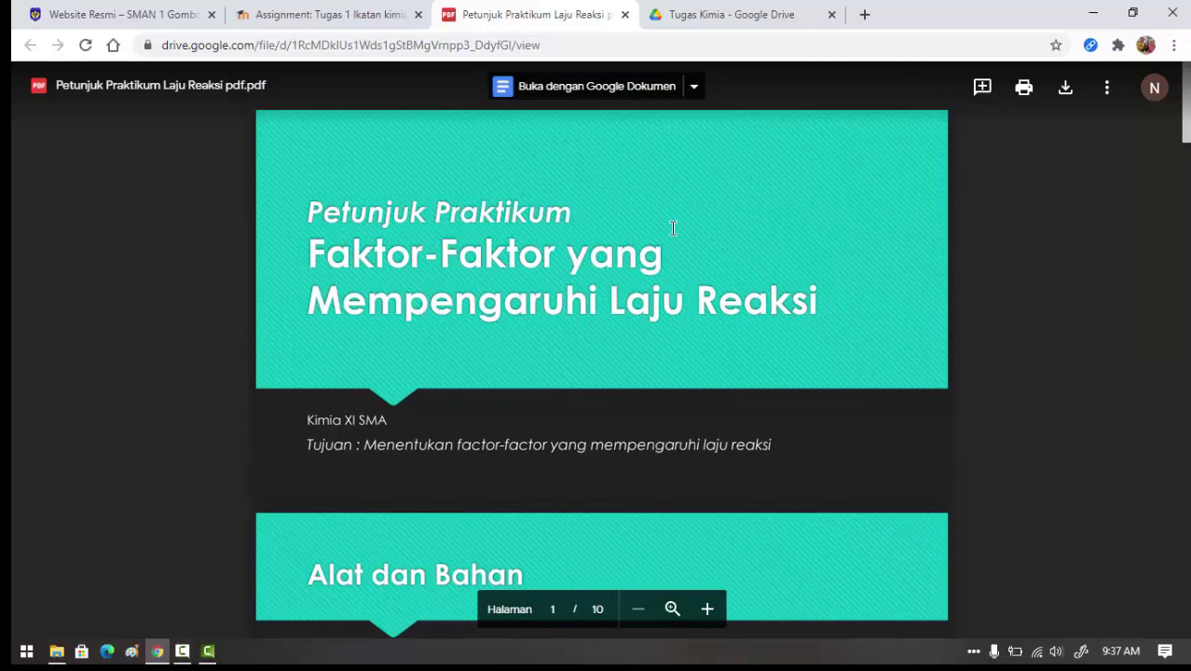
{"action": "scroll", "coordinate": [672, 227], "scroll_direction": "down", "scroll_amount": 5}
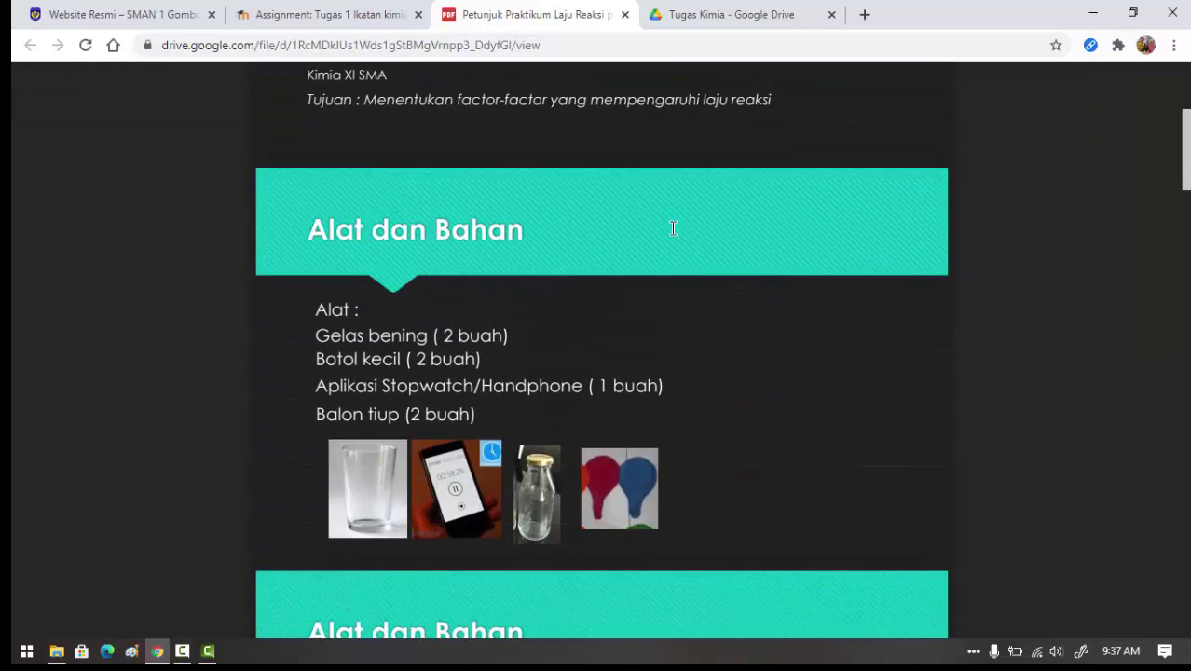
{"action": "scroll", "coordinate": [672, 227], "scroll_direction": "down", "scroll_amount": 17}
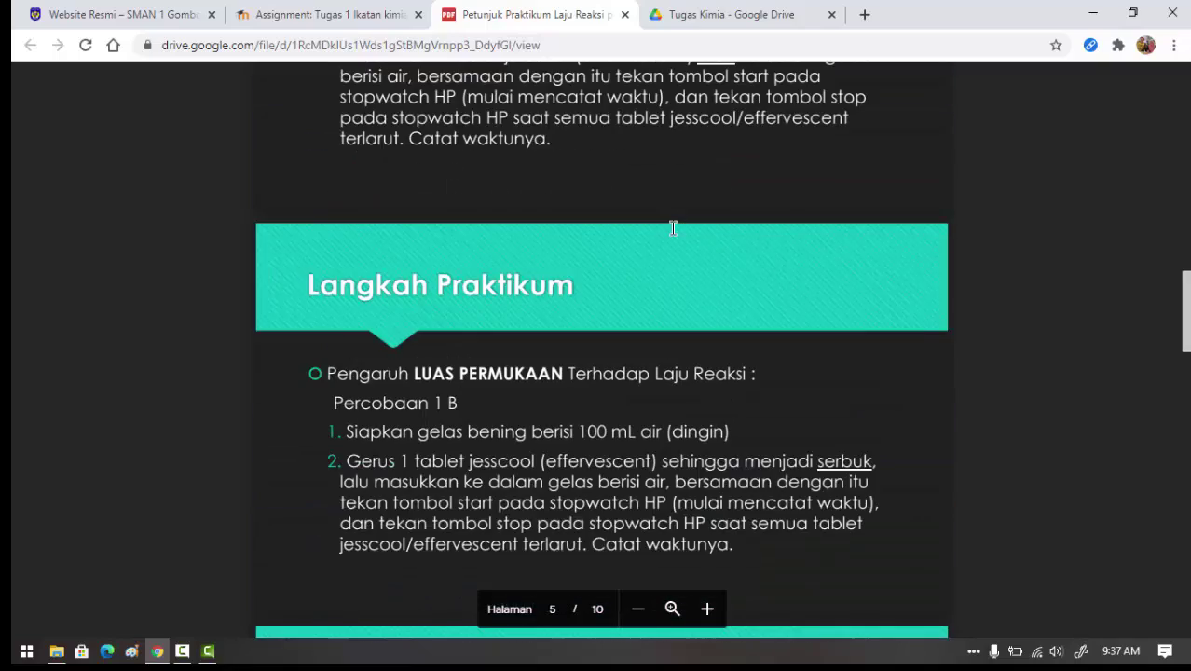
{"action": "scroll", "coordinate": [672, 227], "scroll_direction": "down", "scroll_amount": 20}
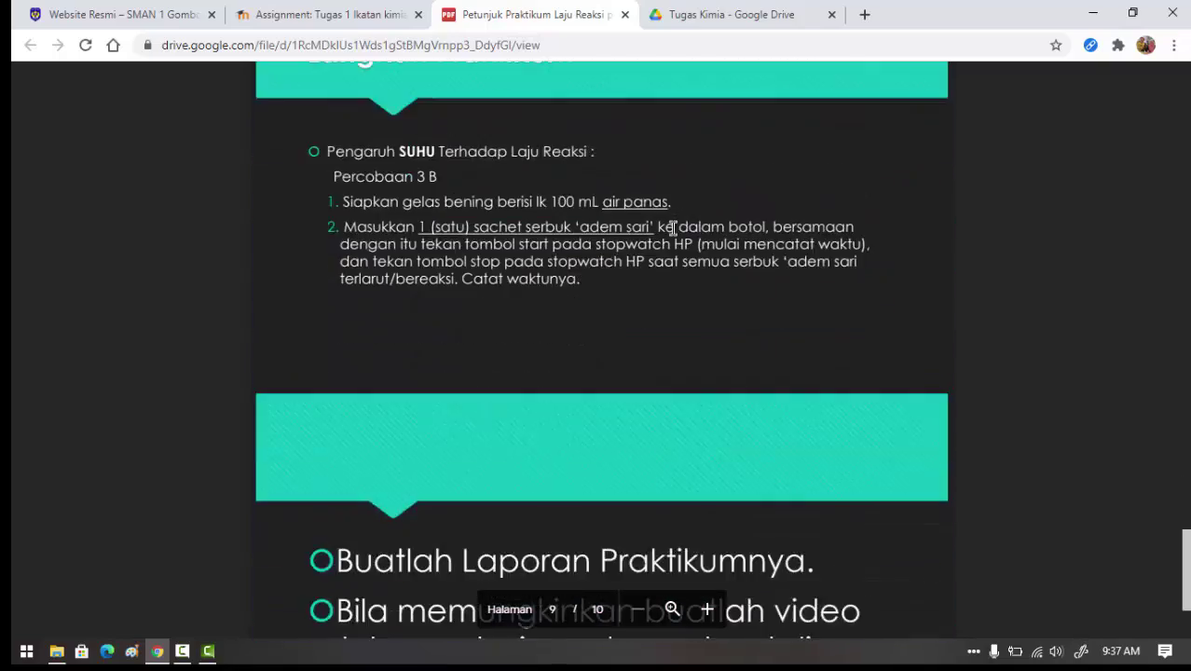
{"action": "scroll", "coordinate": [673, 227], "scroll_direction": "down", "scroll_amount": 3}
{"action": "scroll", "coordinate": [672, 227], "scroll_direction": "up", "scroll_amount": 20}
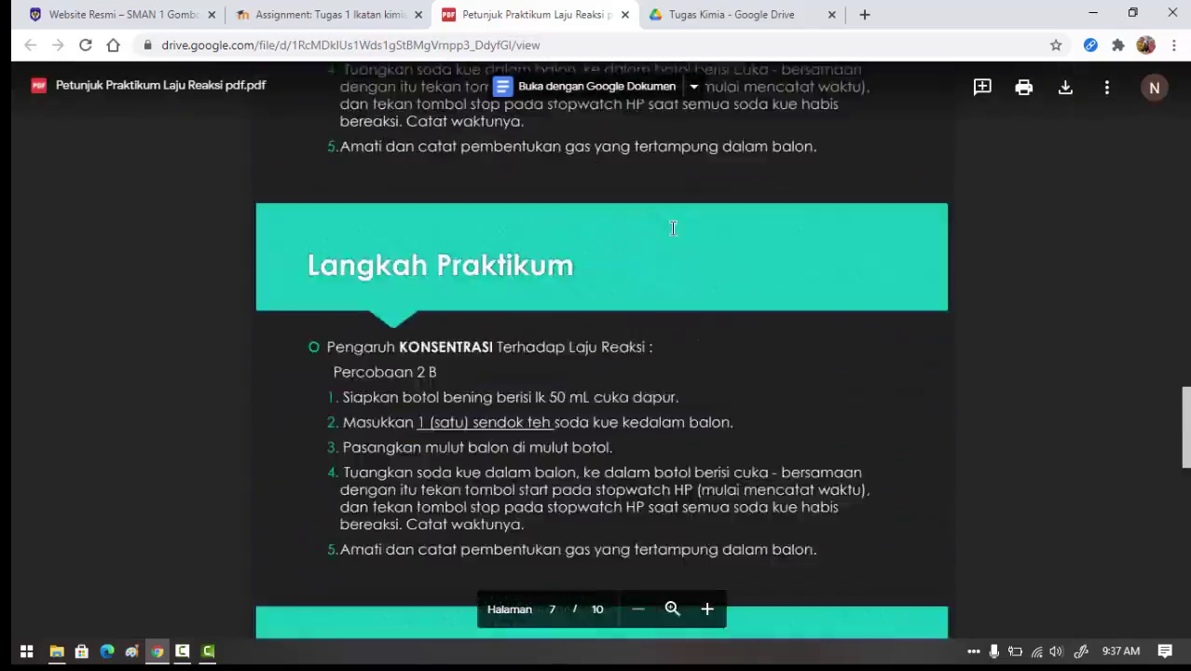
{"action": "scroll", "coordinate": [666, 220], "scroll_direction": "up", "scroll_amount": 18}
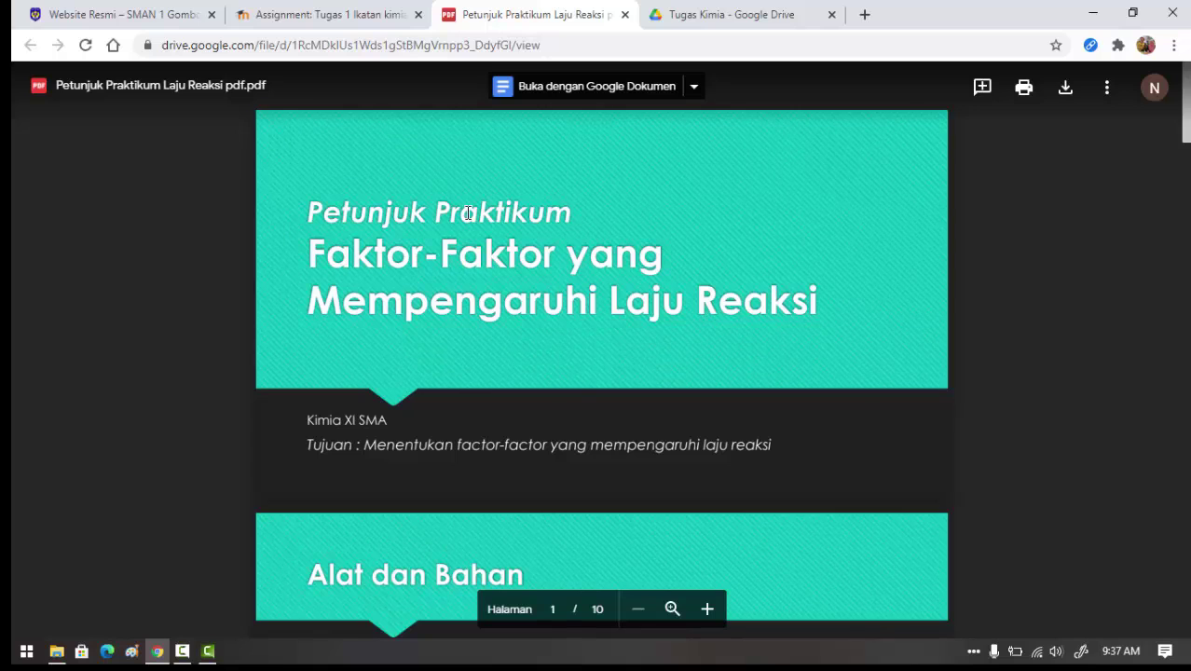
- Enter a grade of 95 out of 100 for the student's submission
{"action": "left_click", "coordinate": [345, 16]}
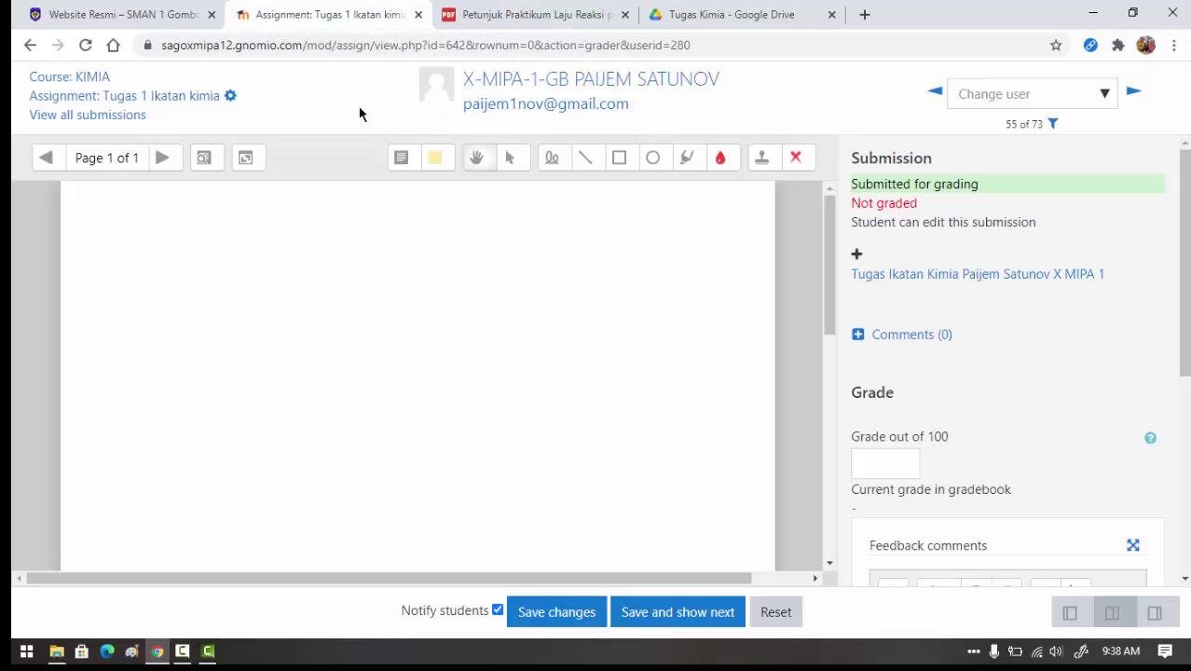
{"action": "left_click", "coordinate": [883, 465]}
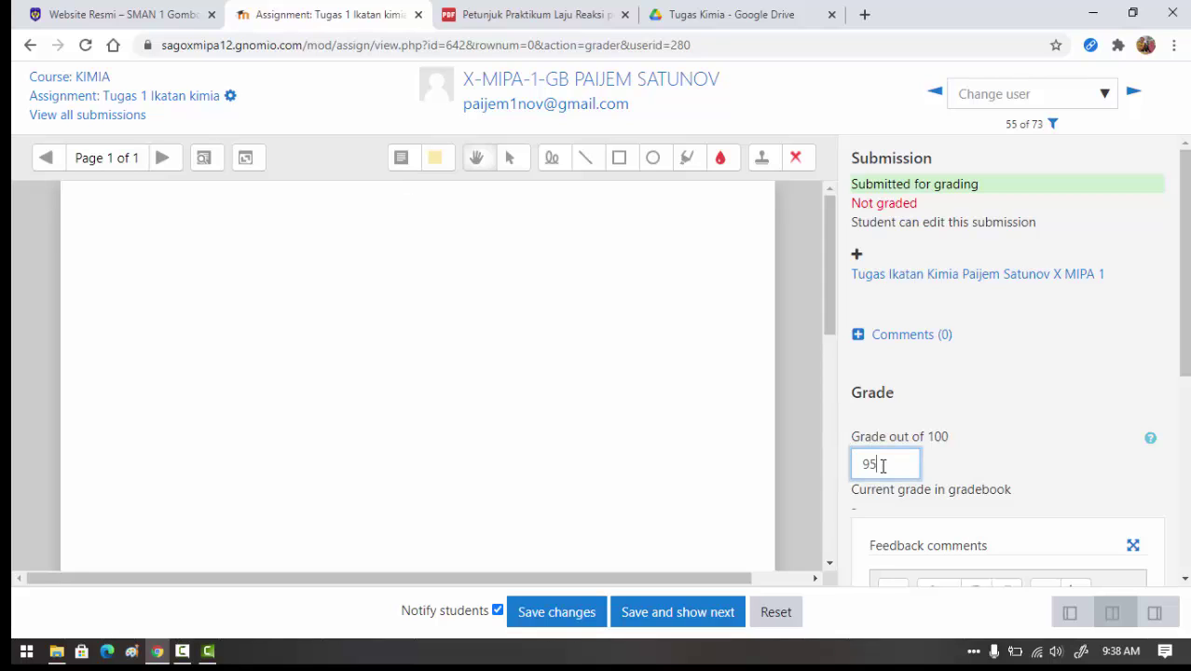
{"action": "scroll", "coordinate": [1015, 508], "scroll_direction": "down", "scroll_amount": 2}
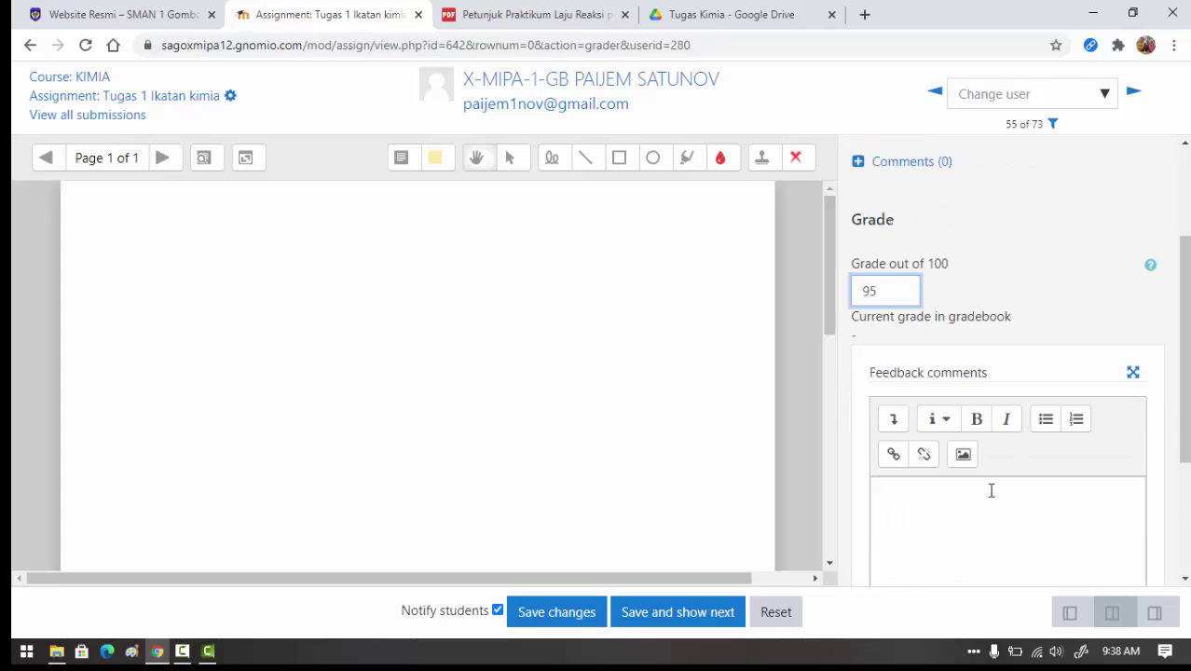
- Add feedback 'Bagus - tingkatkan agar lebih baik lagi.' and save the grade
{"action": "left_click", "coordinate": [973, 500]}
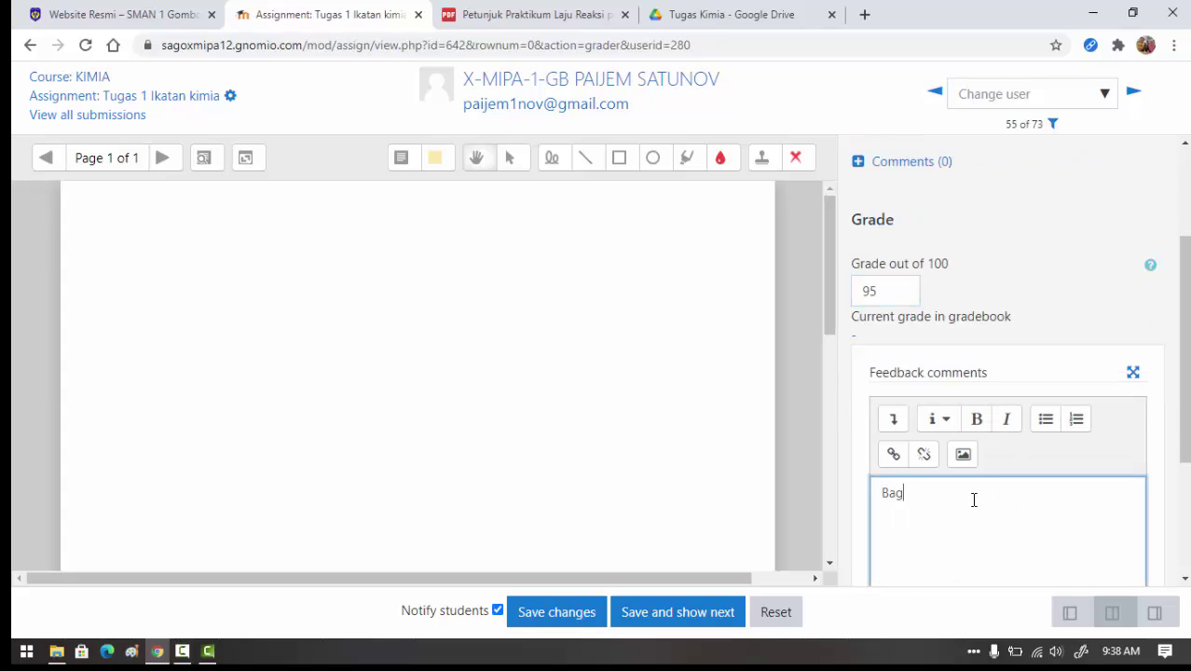
{"action": "type", "text": "Bagus"}
{"action": "type", "text": " - pertahankan"}
{"action": "key", "text": "BackSpace"}
{"action": "key", "text": "BackSpace"}
{"action": "key", "text": "BackSpace"}
{"action": "key", "text": "BackSpace"}
{"action": "key", "text": "BackSpace"}
{"action": "key", "text": "BackSpace"}
{"action": "key", "text": "BackSpace"}
{"action": "type", "text": "tingkatkan agar lebih baik lagi."}
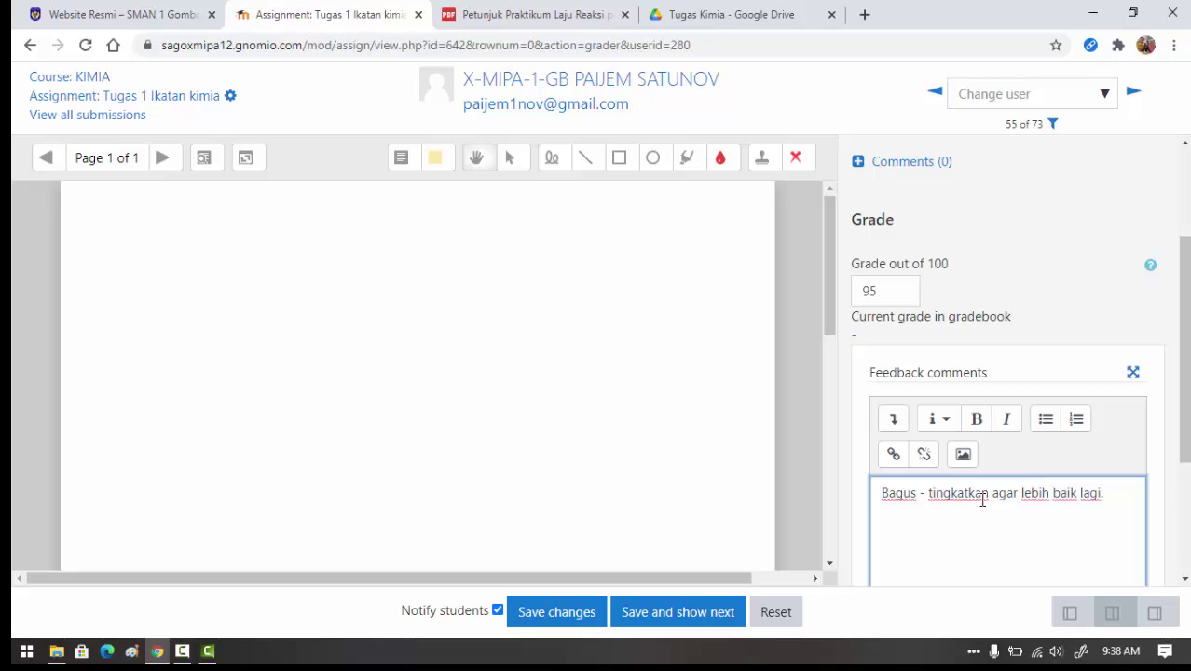
{"action": "scroll", "coordinate": [982, 501], "scroll_direction": "down", "scroll_amount": 2}
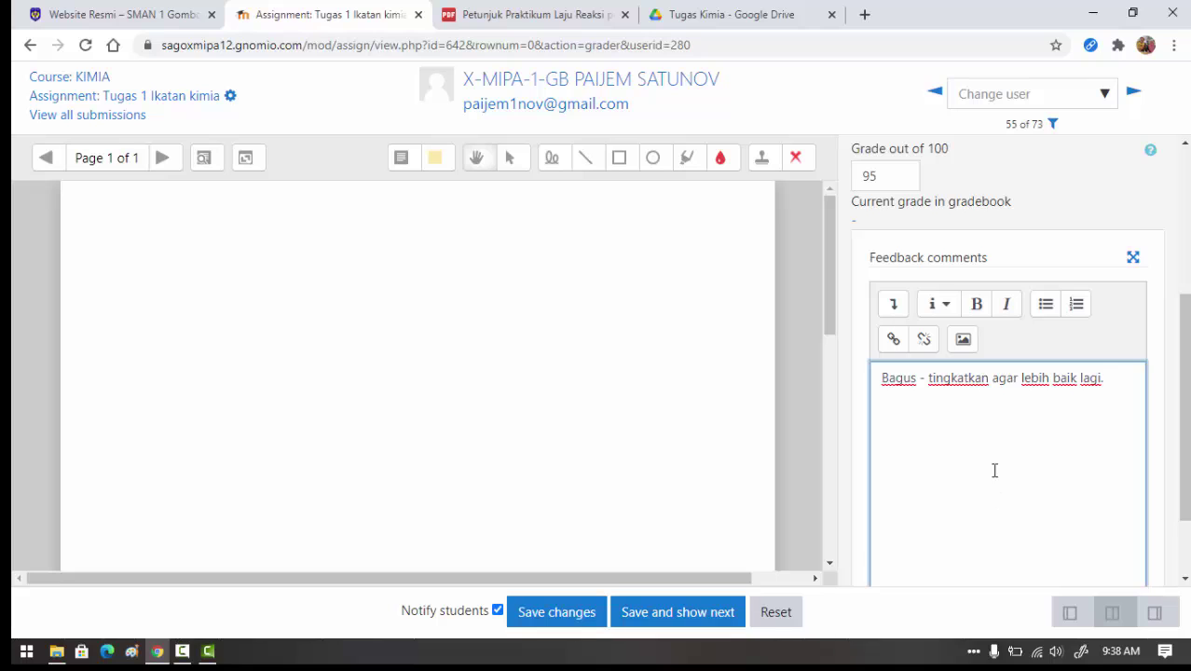
{"action": "scroll", "coordinate": [931, 454], "scroll_direction": "down", "scroll_amount": 1}
{"action": "scroll", "coordinate": [935, 458], "scroll_direction": "up", "scroll_amount": 3}
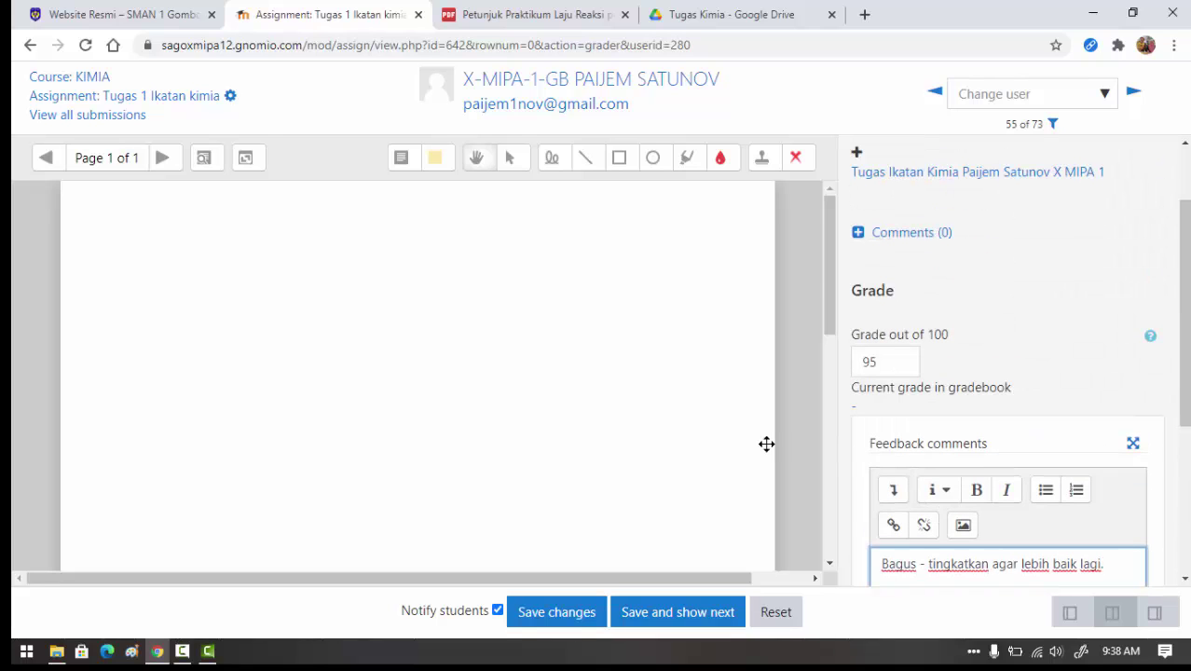
{"action": "left_click", "coordinate": [570, 623]}
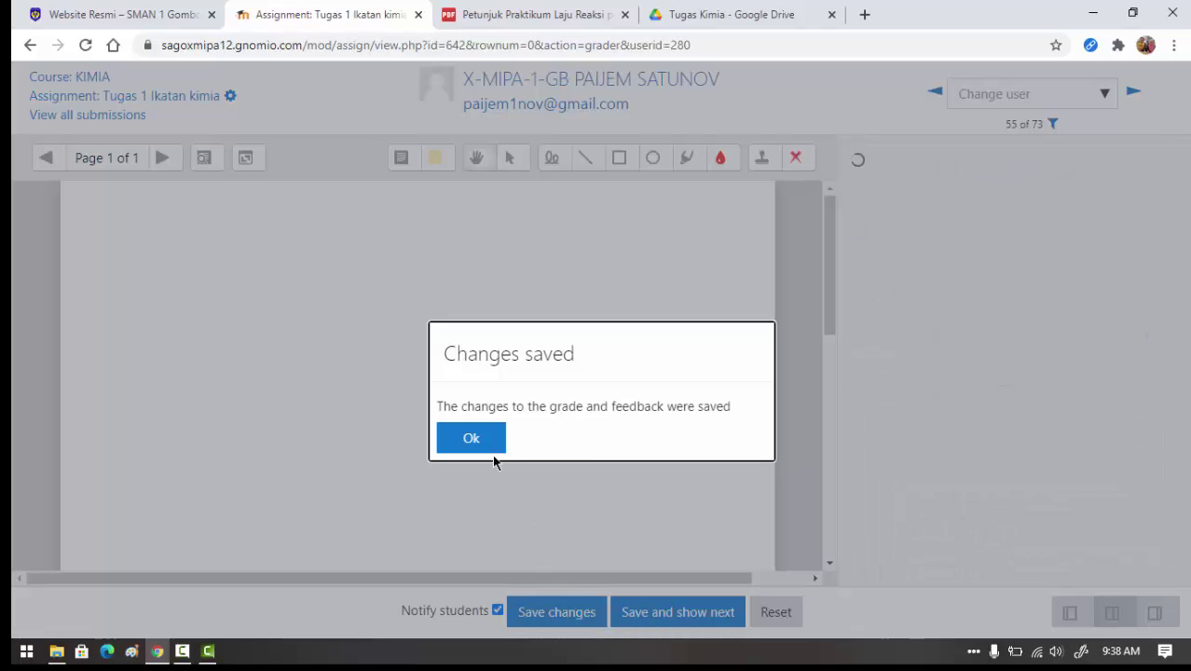
{"action": "left_click", "coordinate": [492, 454]}
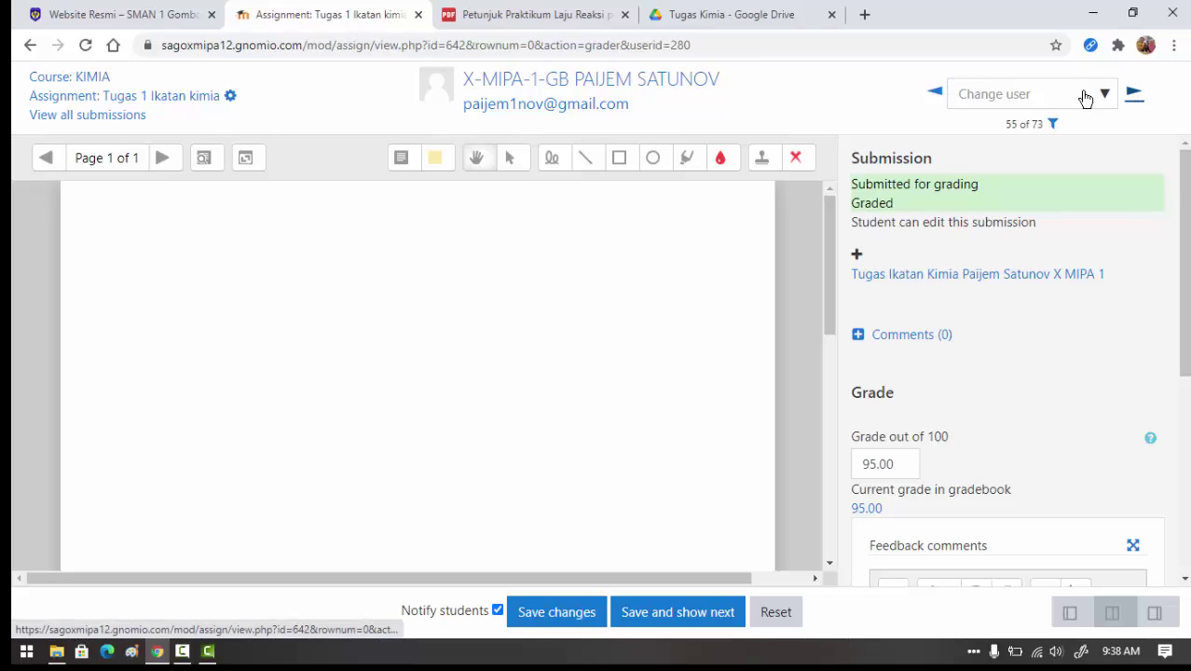
- Return from the grader to the KIMIA course page and log out of the teacher account
{"action": "left_click", "coordinate": [1133, 93]}
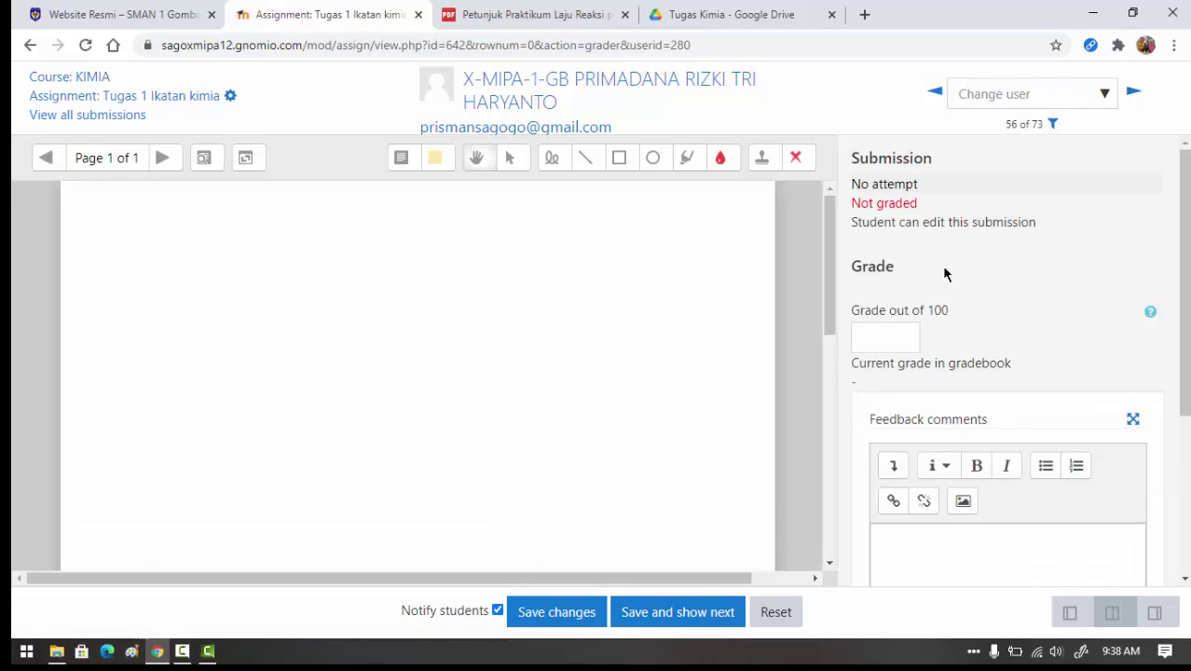
{"action": "left_click", "coordinate": [84, 80]}
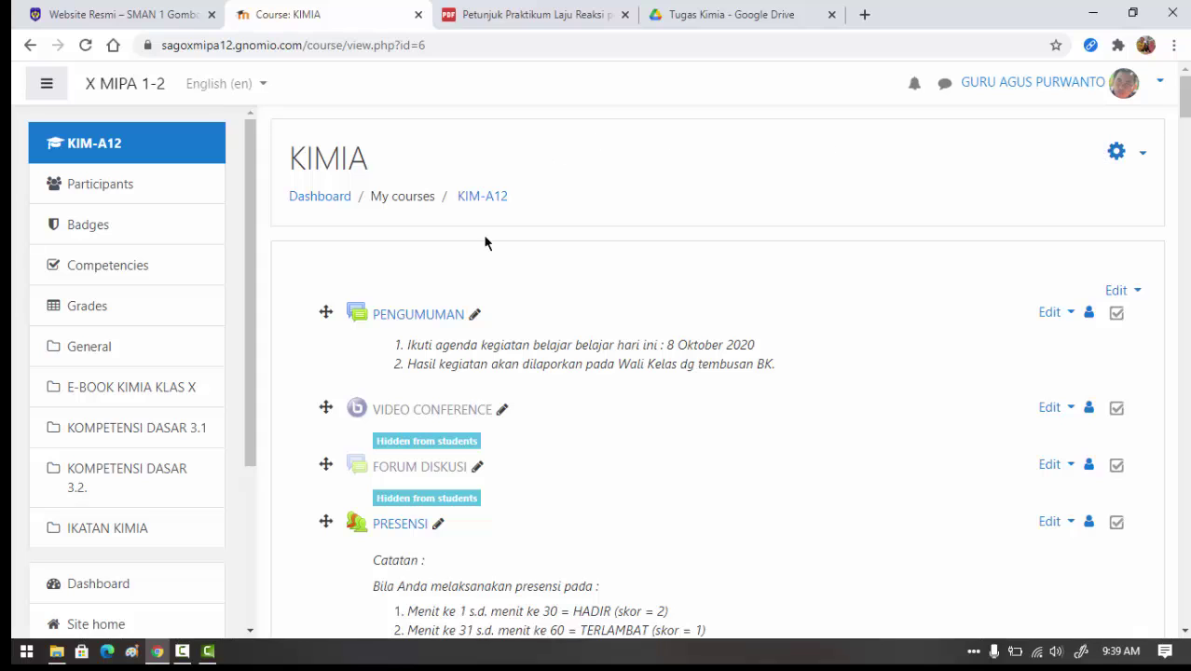
{"action": "left_click", "coordinate": [1159, 89]}
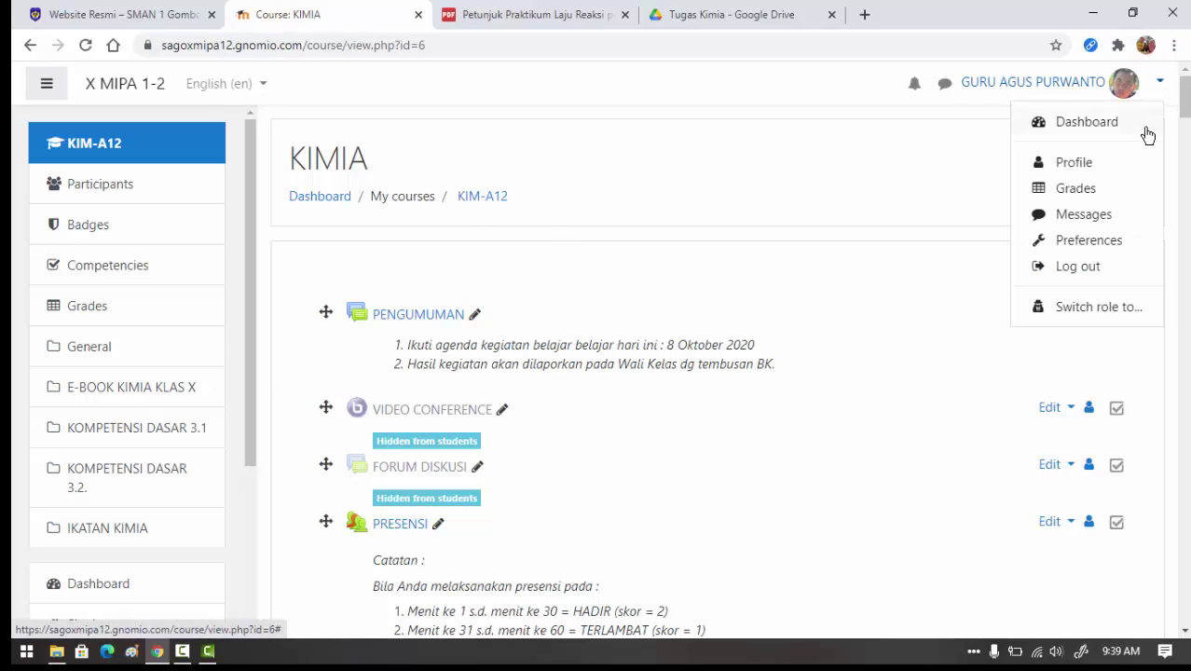
{"action": "left_click", "coordinate": [1061, 268]}
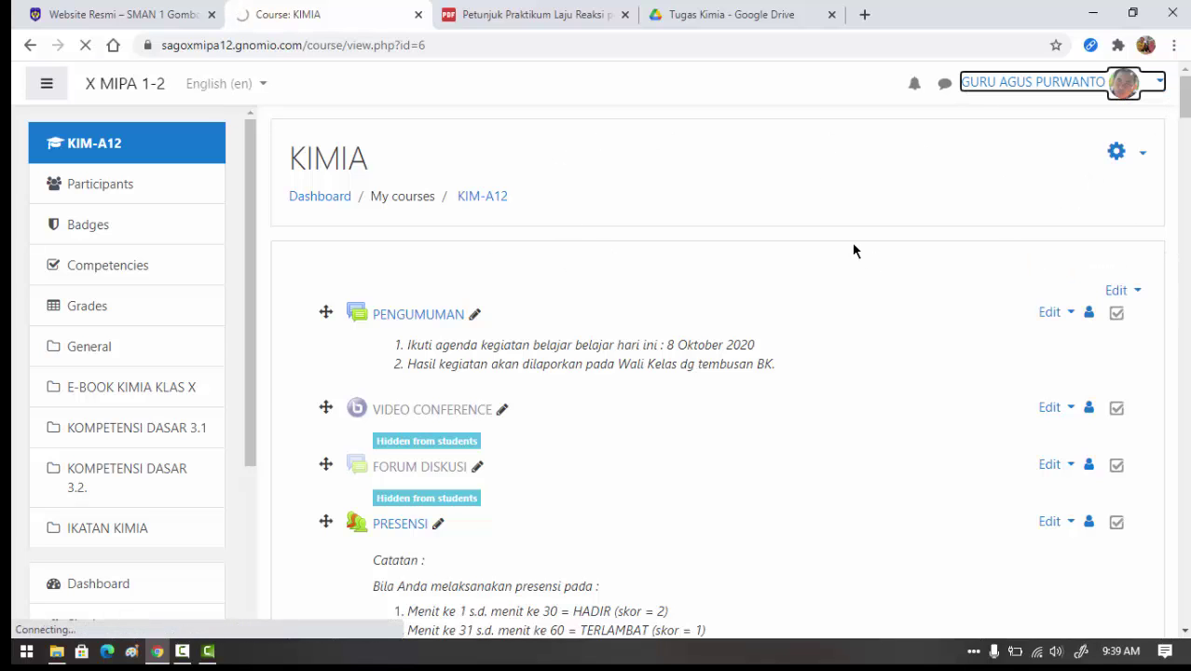
- Sign back into Moodle as the student using the saved login
{"action": "left_click", "coordinate": [523, 200]}
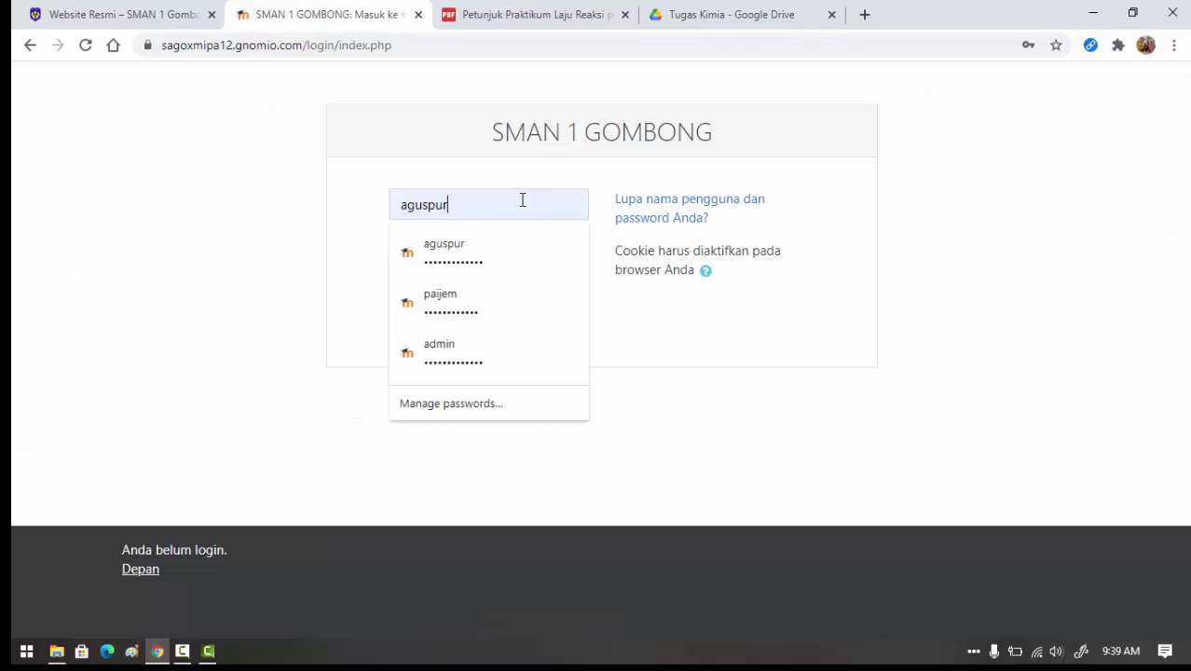
{"action": "left_click", "coordinate": [499, 300]}
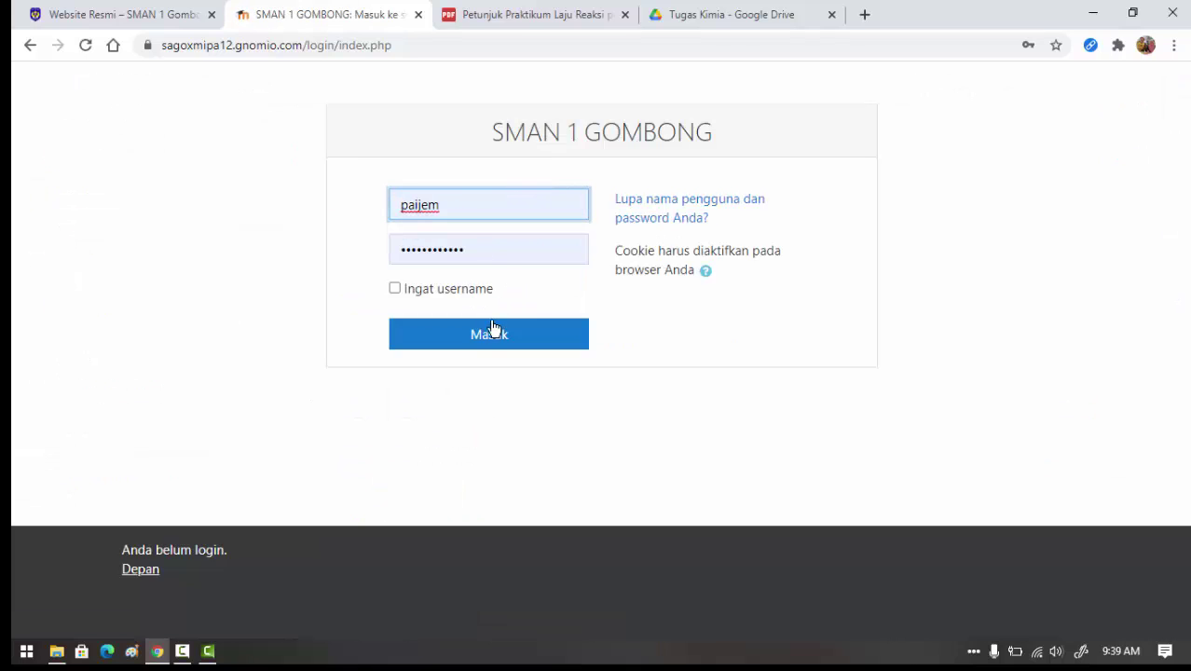
{"action": "left_click", "coordinate": [494, 328]}
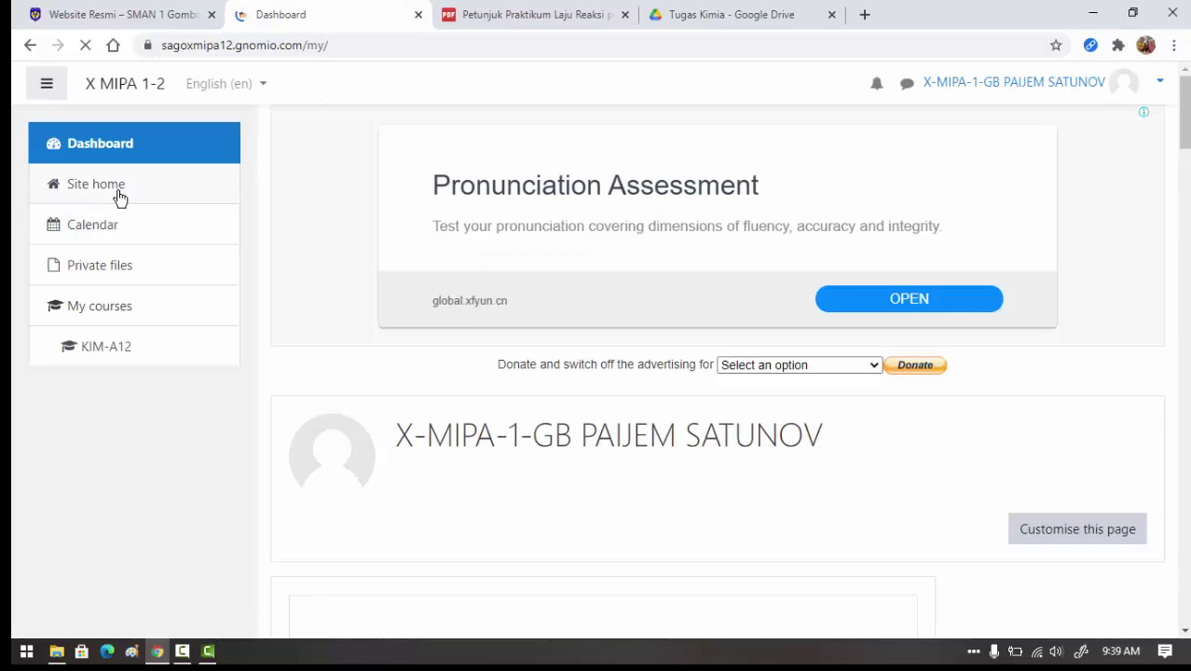
- Open the KIMIA course from Site home and scroll down to Tugas 1 Ikatan kimia
{"action": "left_click", "coordinate": [115, 192]}
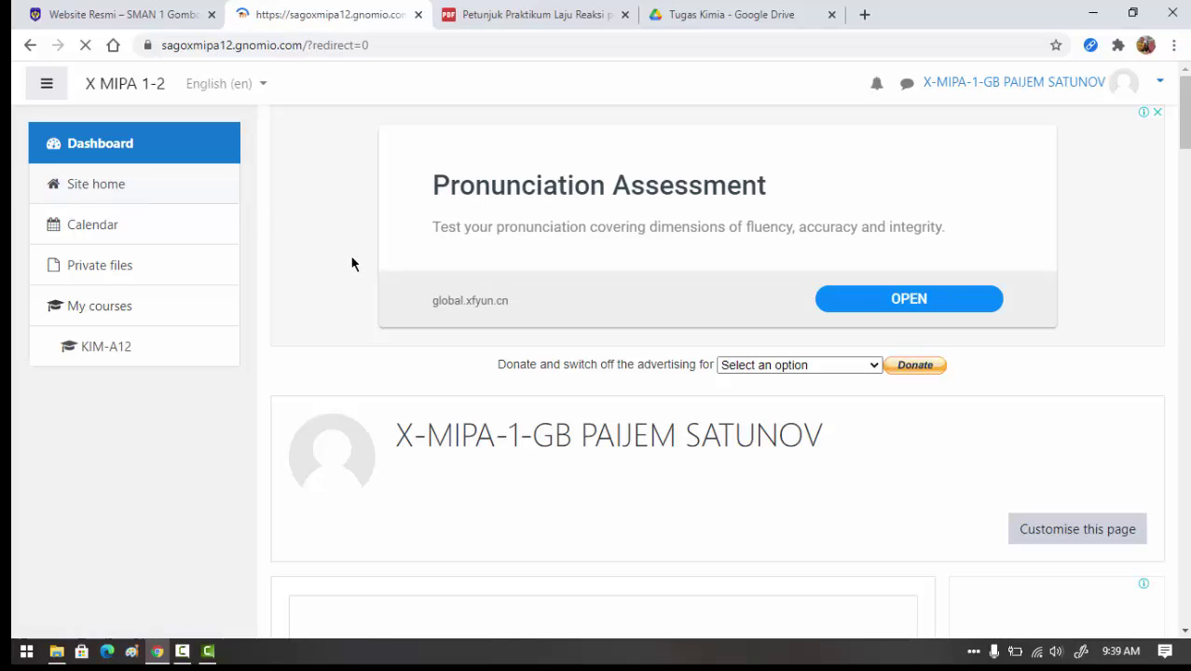
{"action": "scroll", "coordinate": [509, 279], "scroll_direction": "down", "scroll_amount": 10}
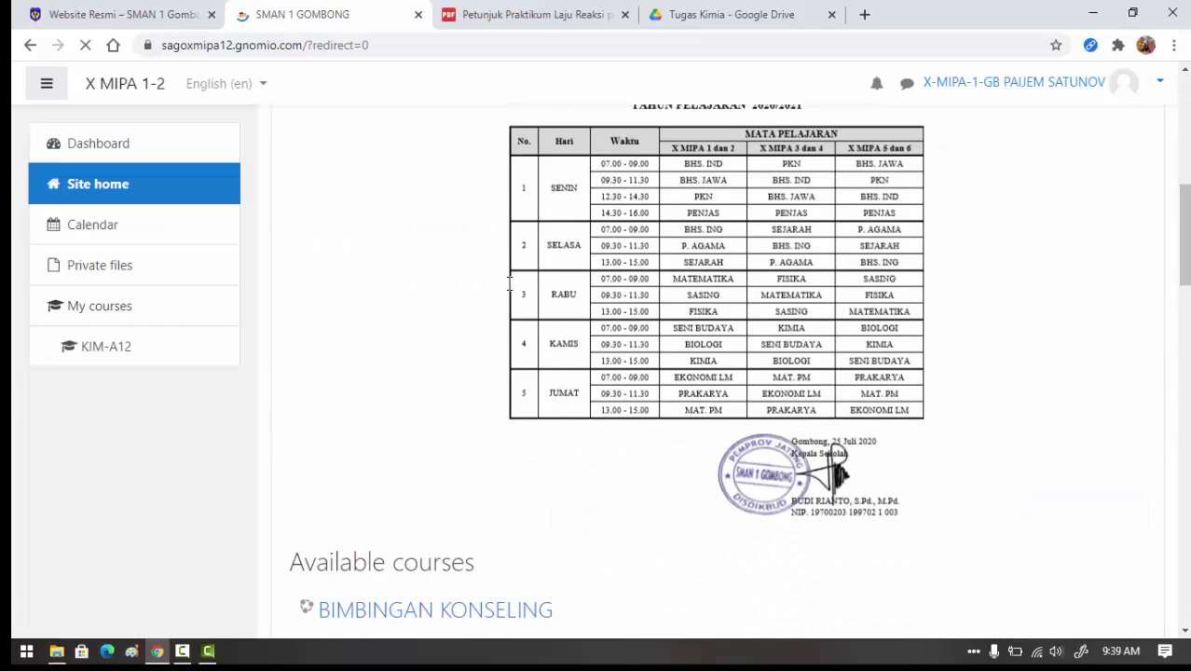
{"action": "scroll", "coordinate": [509, 292], "scroll_direction": "down", "scroll_amount": 10}
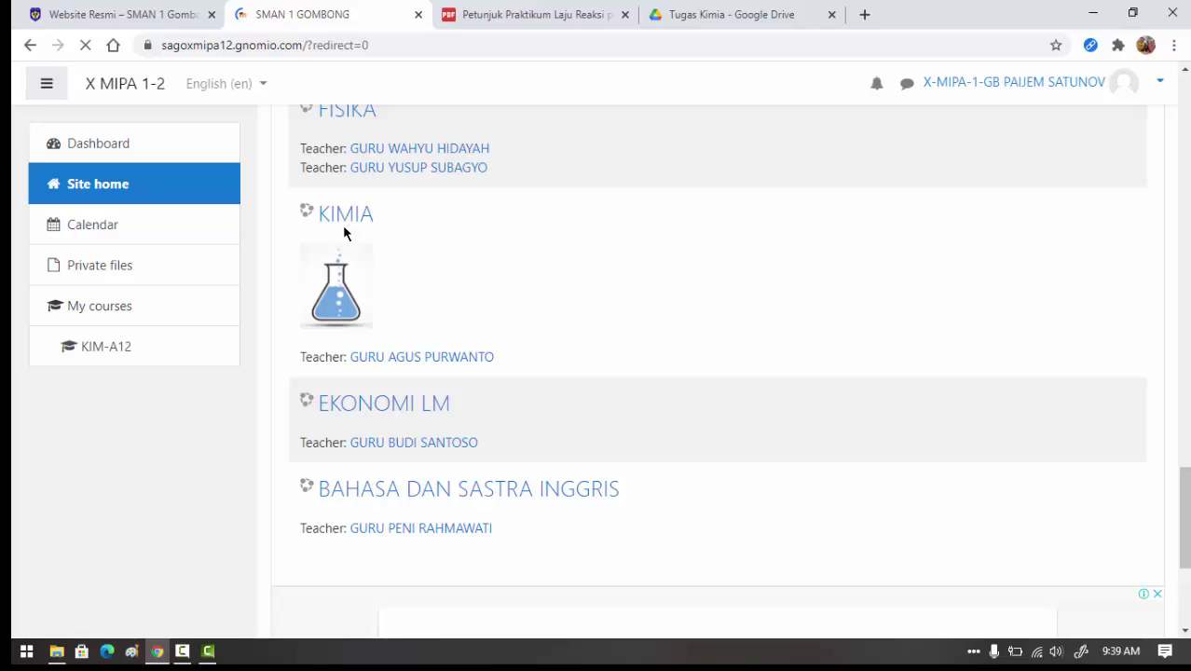
{"action": "left_click", "coordinate": [345, 216]}
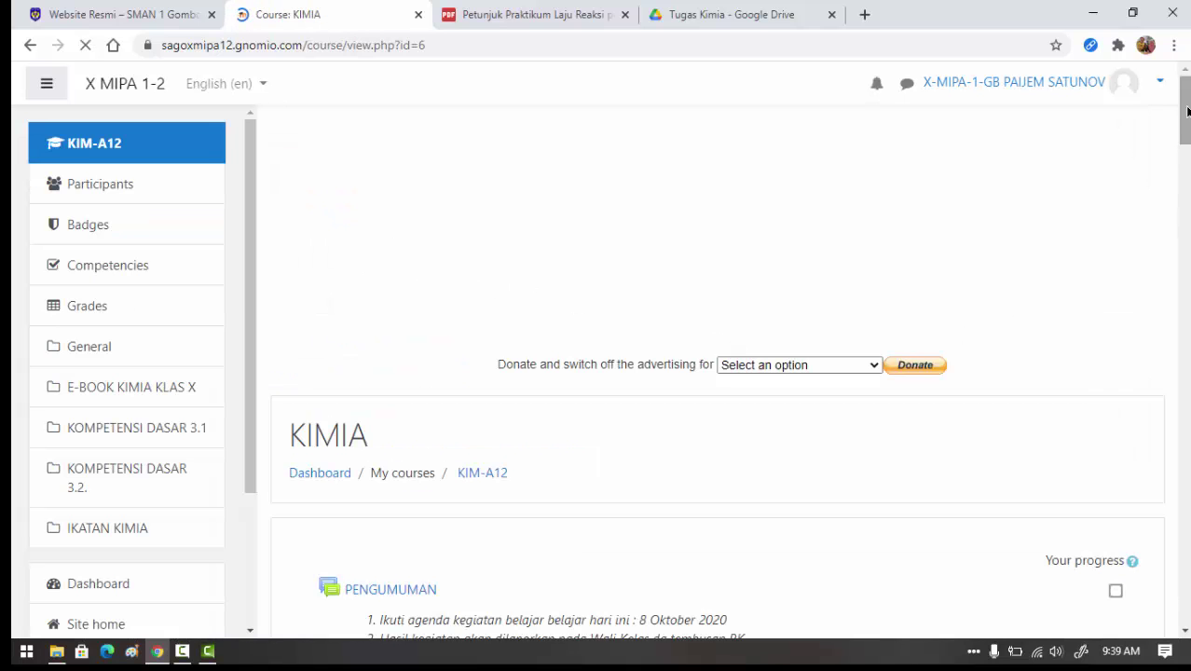
{"action": "left_click_drag", "start_coordinate": [1184, 116], "coordinate": [1184, 577]}
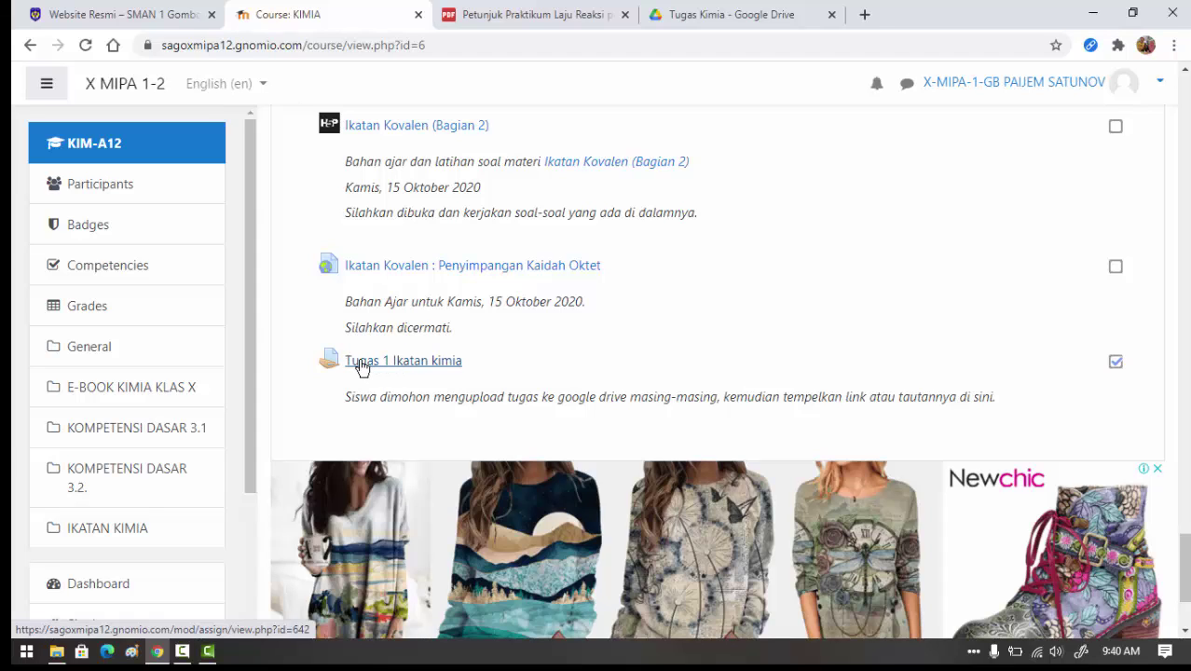
- Open Tugas 1 Ikatan kimia and scroll to its Feedback showing 95.00 / 100.00 with the teacher's comment
{"action": "left_click", "coordinate": [362, 365]}
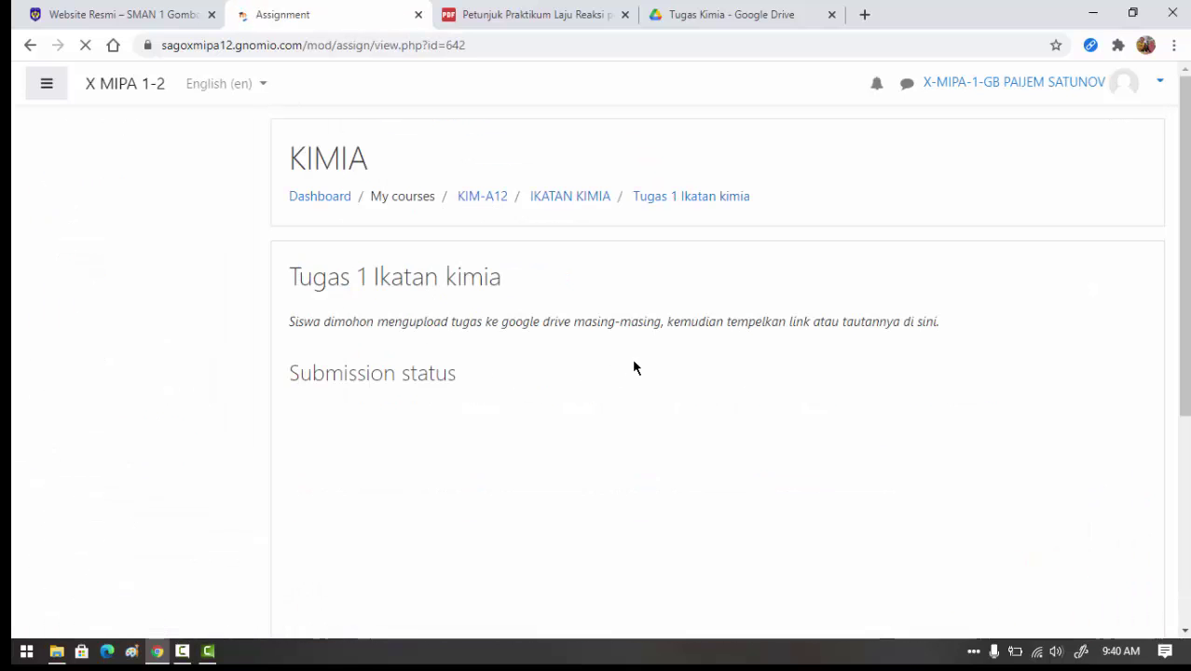
{"action": "scroll", "coordinate": [752, 340], "scroll_direction": "down", "scroll_amount": 3}
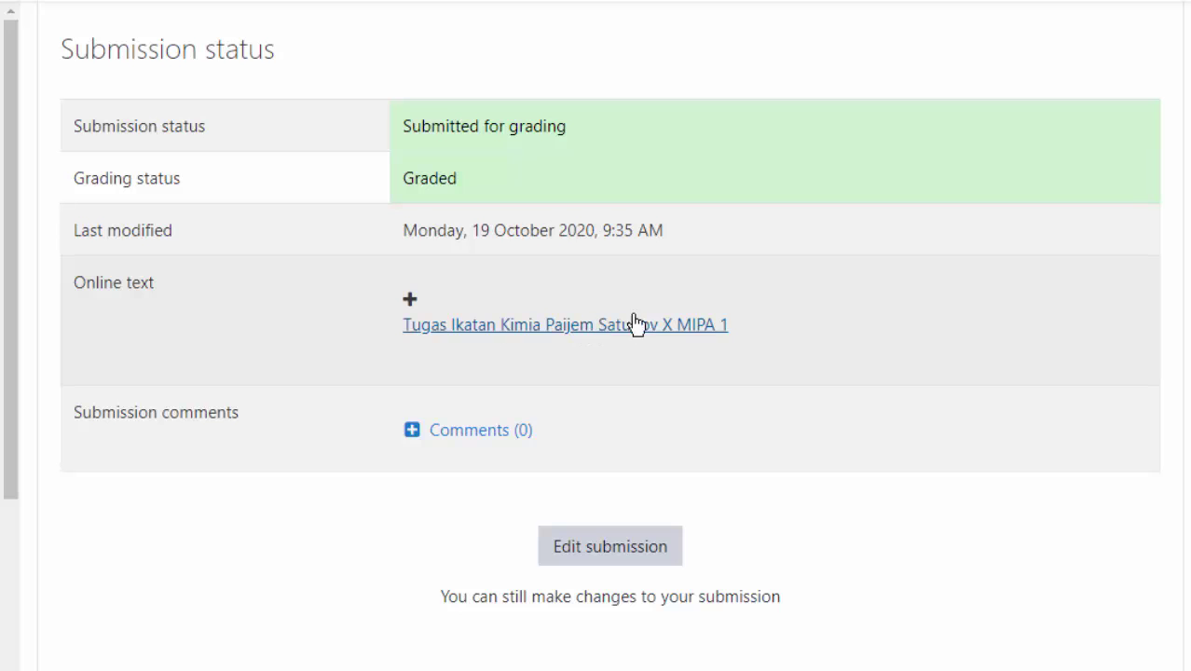
{"action": "scroll", "coordinate": [639, 313], "scroll_direction": "down", "scroll_amount": 2}
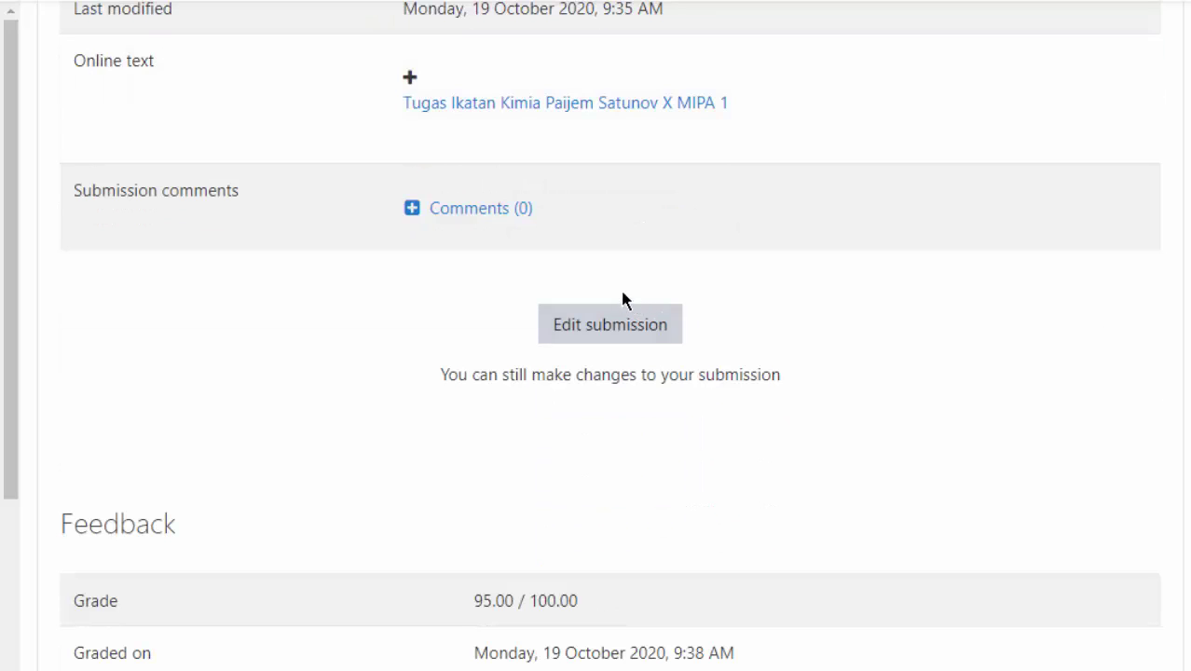
{"action": "scroll", "coordinate": [475, 253], "scroll_direction": "down", "scroll_amount": 3}
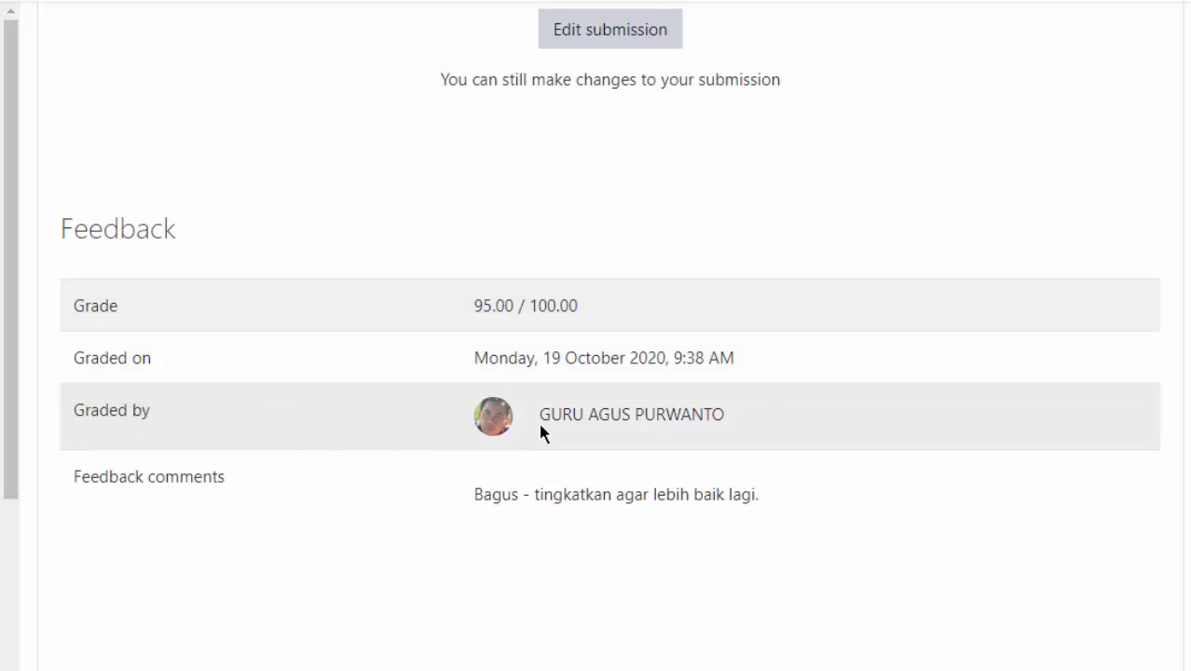
{"action": "scroll", "coordinate": [414, 382], "scroll_direction": "down", "scroll_amount": 2}
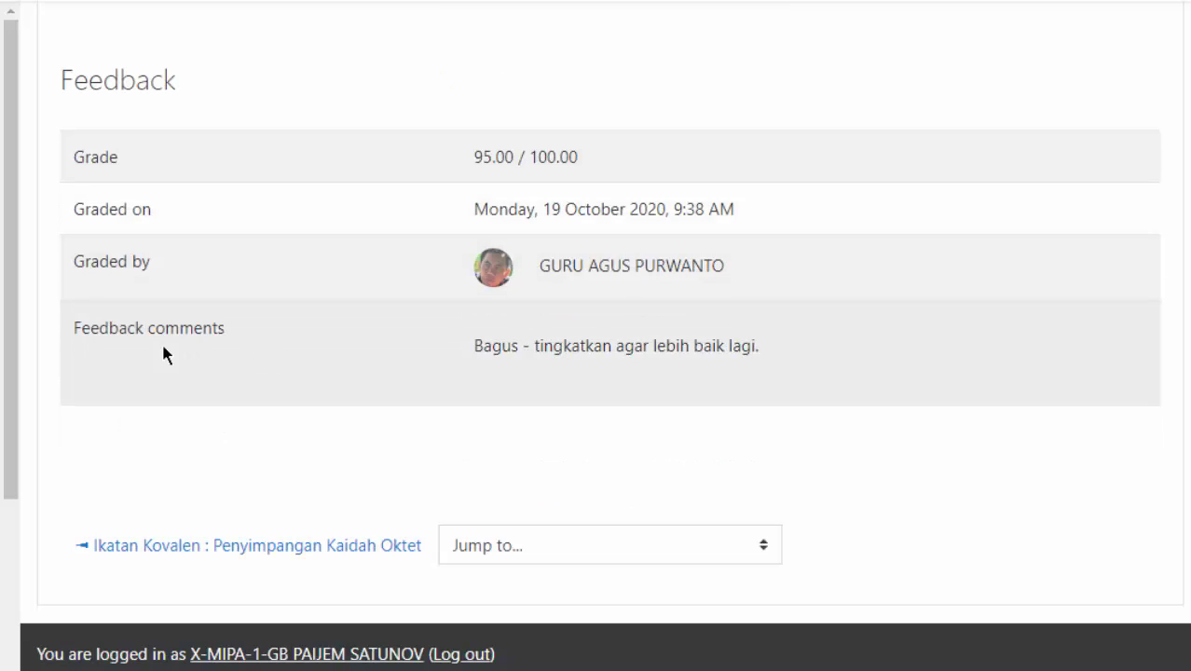